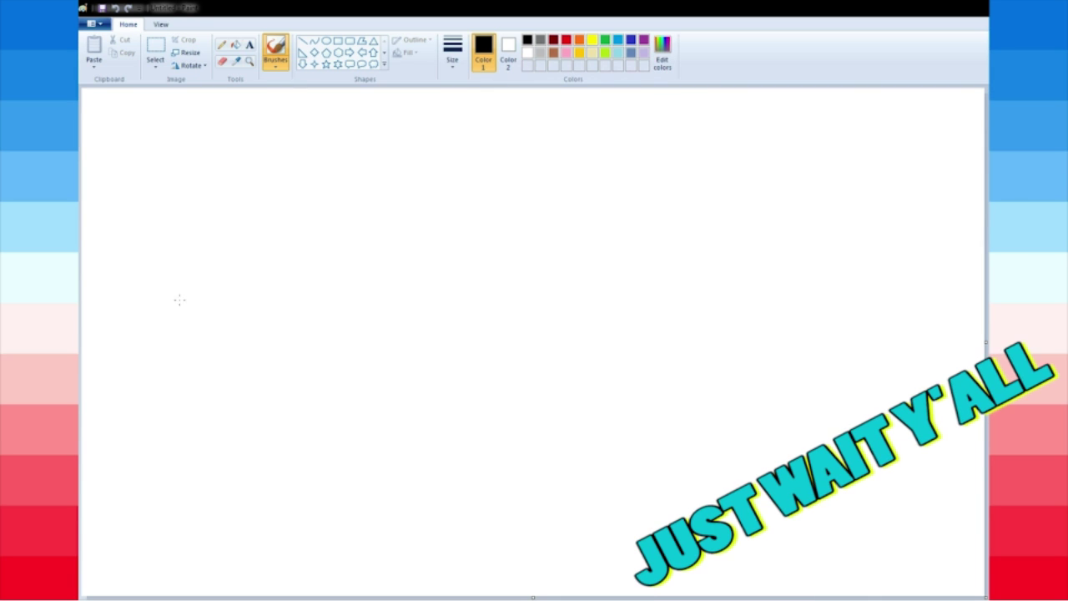
With a black brush, draw a crocodile's brow, eye, long snout with nostril, row of teeth and lower jaw on the canvas's left half.
{"action": "mouse_move", "coordinate": [151, 275]}
{"action": "left_mouse_down"}
{"action": "mouse_move", "coordinate": [201, 266]}
{"action": "mouse_move", "coordinate": [248, 286]}
{"action": "mouse_move", "coordinate": [245, 271]}
{"action": "mouse_move", "coordinate": [273, 284]}
{"action": "mouse_move", "coordinate": [252, 295]}
{"action": "mouse_move", "coordinate": [276, 284]}
{"action": "mouse_move", "coordinate": [269, 304]}
{"action": "mouse_move", "coordinate": [296, 292]}
{"action": "mouse_move", "coordinate": [409, 294]}
{"action": "mouse_move", "coordinate": [432, 312]}
{"action": "mouse_move", "coordinate": [287, 321]}
{"action": "left_mouse_up"}
{"action": "mouse_move", "coordinate": [433, 332]}
{"action": "left_mouse_down"}
{"action": "mouse_move", "coordinate": [325, 354]}
{"action": "mouse_move", "coordinate": [282, 338]}
{"action": "mouse_move", "coordinate": [298, 318]}
{"action": "mouse_move", "coordinate": [355, 327]}
{"action": "mouse_move", "coordinate": [366, 313]}
{"action": "mouse_move", "coordinate": [376, 329]}
{"action": "mouse_move", "coordinate": [384, 316]}
{"action": "mouse_move", "coordinate": [389, 325]}
{"action": "mouse_move", "coordinate": [398, 313]}
{"action": "mouse_move", "coordinate": [402, 329]}
{"action": "mouse_move", "coordinate": [428, 303]}
{"action": "left_mouse_up"}
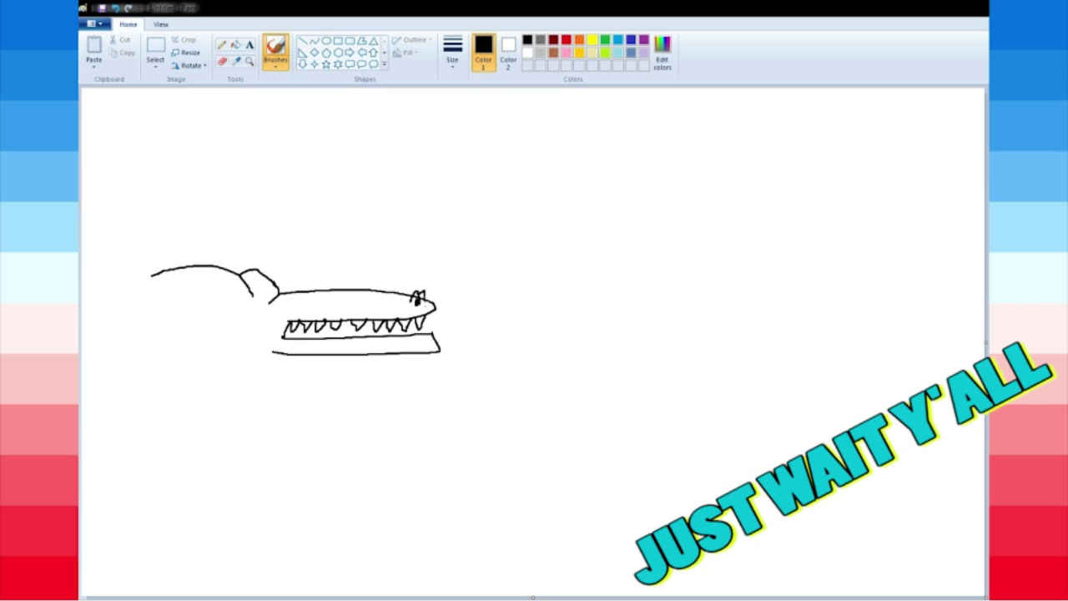
{"action": "left_click_drag", "start_coordinate": [261, 284], "coordinate": [264, 290]}
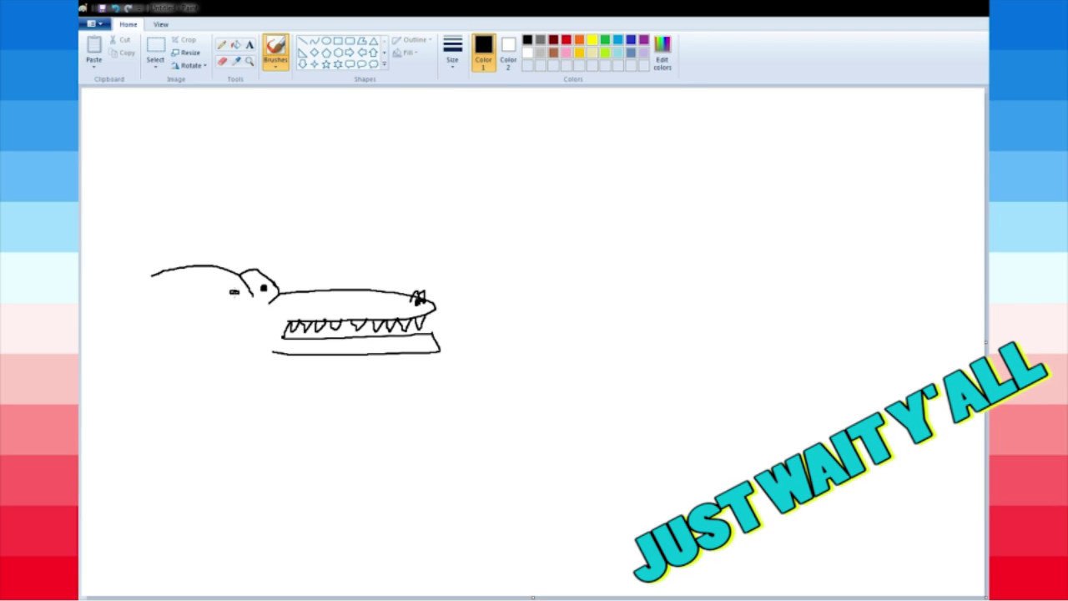
Complete the crocodile's head with an opened skull rim, a separate skull cap above, the back of the head, a second eye and a brow.
{"action": "mouse_move", "coordinate": [152, 274]}
{"action": "left_mouse_down"}
{"action": "mouse_move", "coordinate": [174, 257]}
{"action": "mouse_move", "coordinate": [239, 265]}
{"action": "mouse_move", "coordinate": [211, 270]}
{"action": "left_mouse_up"}
{"action": "mouse_move", "coordinate": [165, 231]}
{"action": "left_mouse_down"}
{"action": "mouse_move", "coordinate": [242, 230]}
{"action": "mouse_move", "coordinate": [179, 216]}
{"action": "mouse_move", "coordinate": [242, 229]}
{"action": "left_mouse_up"}
{"action": "mouse_move", "coordinate": [271, 354]}
{"action": "left_mouse_down"}
{"action": "mouse_move", "coordinate": [171, 368]}
{"action": "mouse_move", "coordinate": [141, 281]}
{"action": "mouse_move", "coordinate": [159, 266]}
{"action": "left_mouse_up"}
{"action": "left_click_drag", "start_coordinate": [233, 291], "coordinate": [237, 292]}
{"action": "left_click_drag", "start_coordinate": [223, 279], "coordinate": [237, 279]}
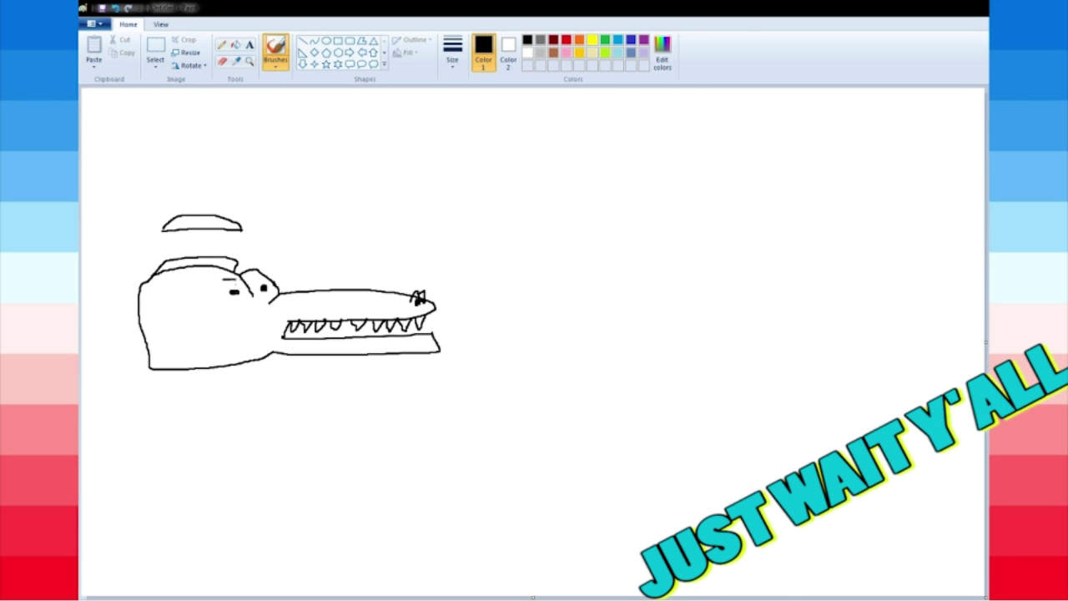
Fill the crocodile's head and jaws with green.
{"action": "left_click", "coordinate": [605, 39]}
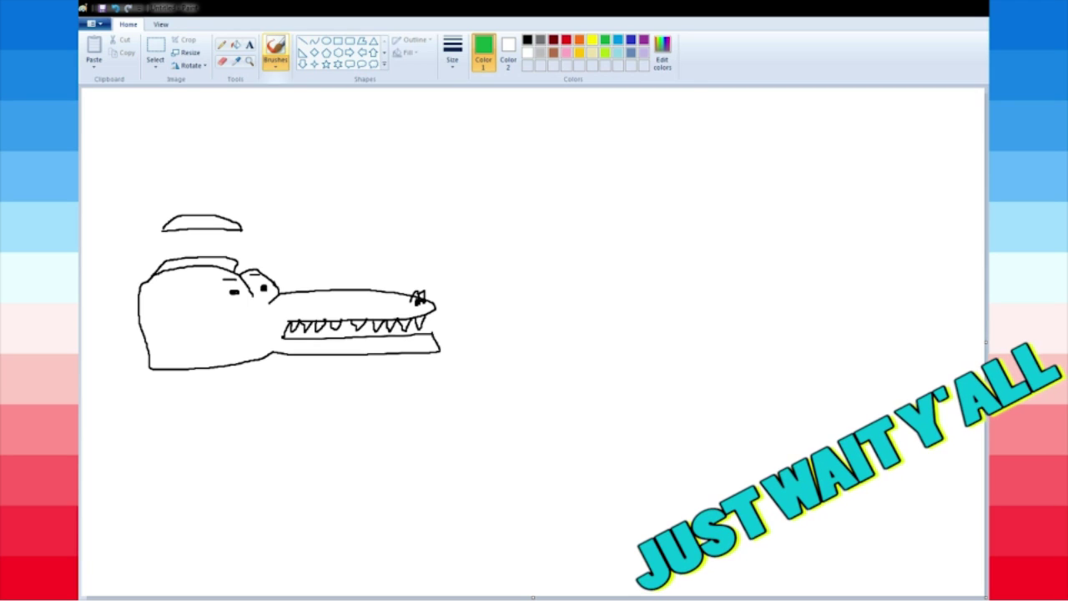
{"action": "left_click", "coordinate": [235, 45]}
{"action": "left_click", "coordinate": [224, 326]}
Close the gap in the crocodile's detached skull cap outline with a black pencil and fill the cap with green.
{"action": "left_click", "coordinate": [205, 206]}
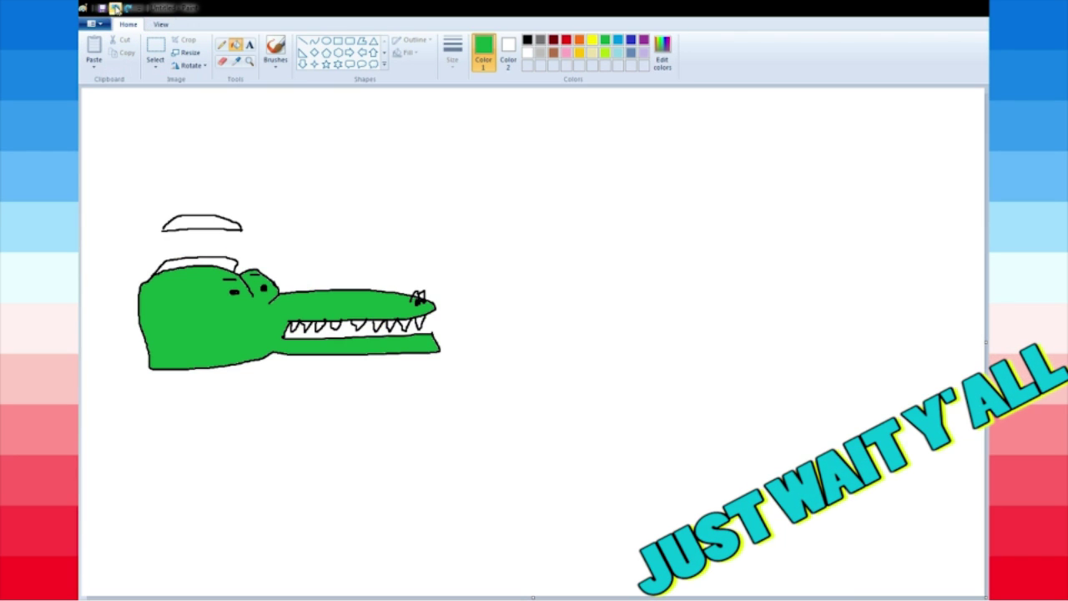
{"action": "left_click", "coordinate": [115, 8]}
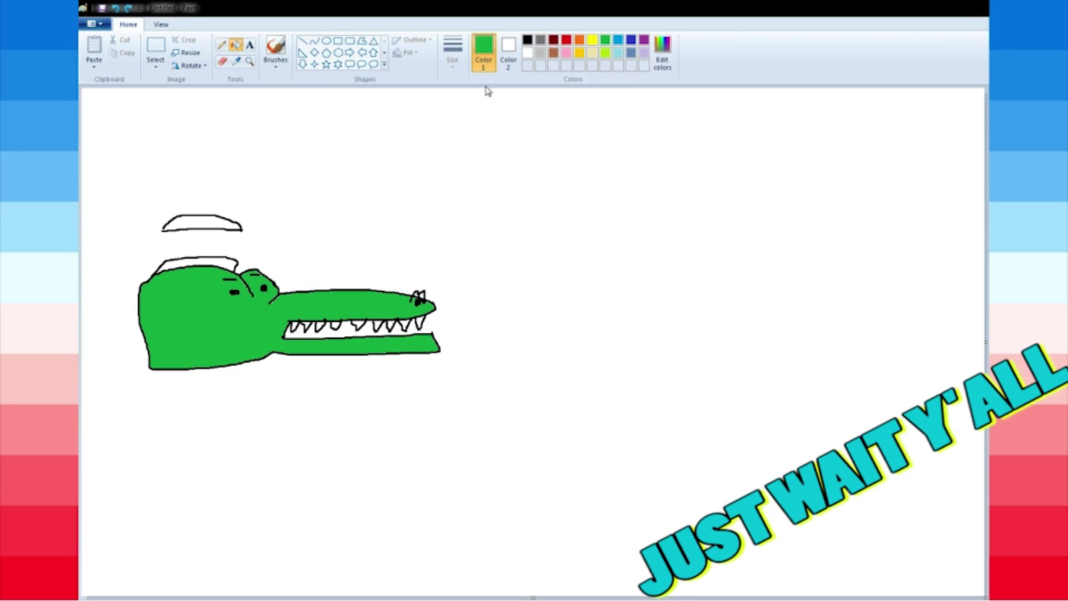
{"action": "left_click", "coordinate": [222, 45]}
{"action": "left_click", "coordinate": [527, 40]}
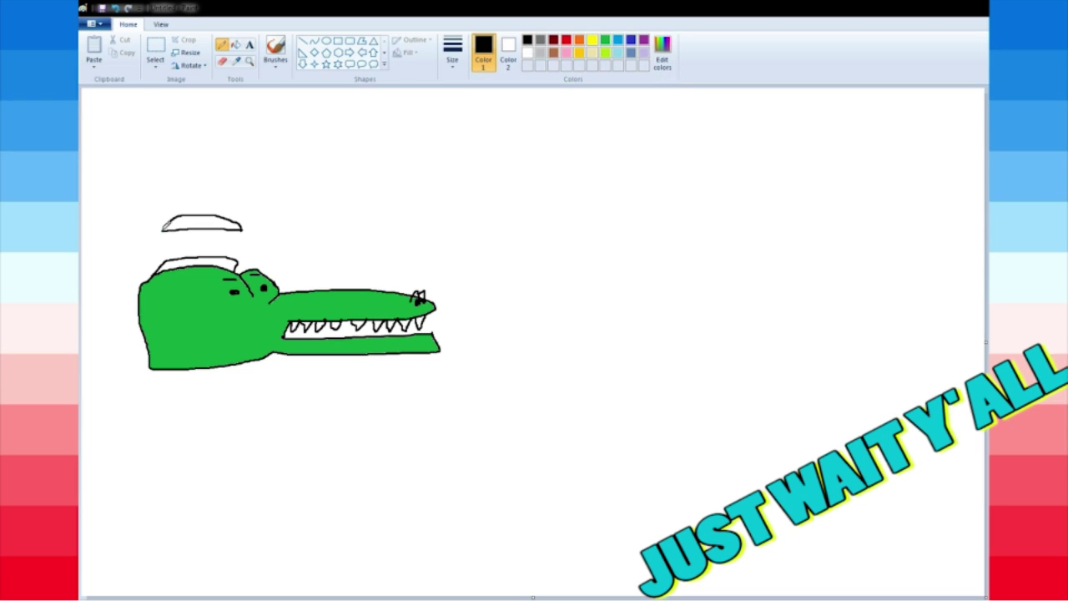
{"action": "left_click", "coordinate": [235, 45]}
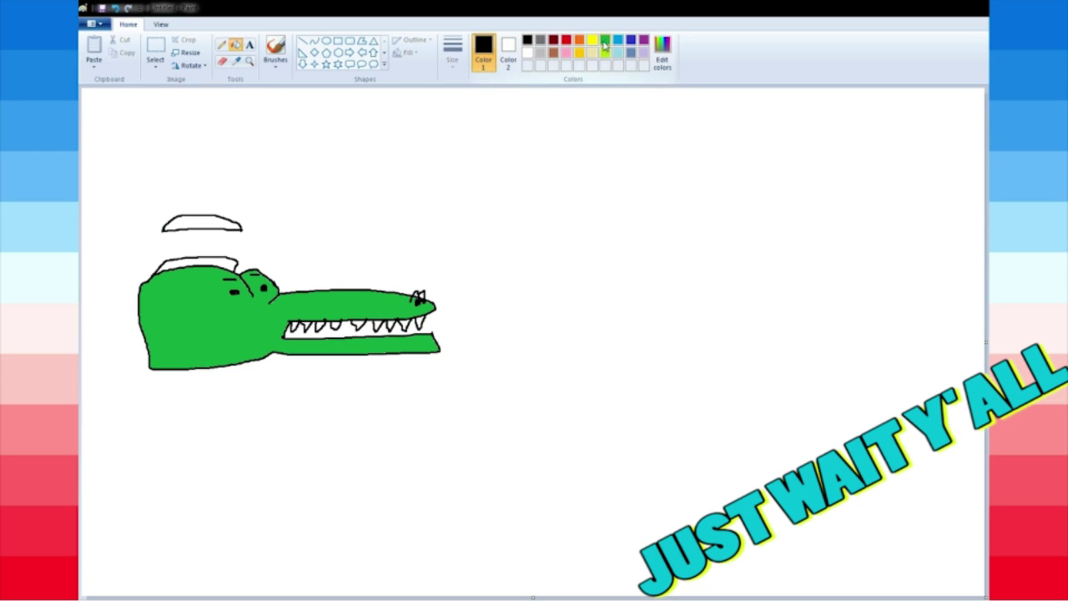
{"action": "left_click", "coordinate": [605, 41]}
{"action": "left_click", "coordinate": [192, 222]}
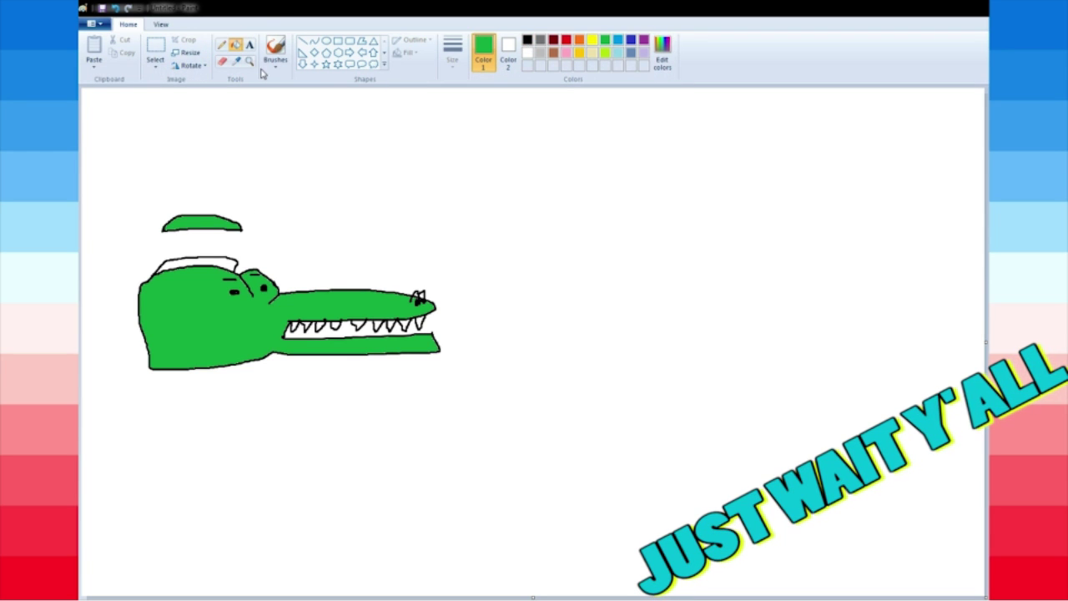
Draw a black-outlined brain with short fold lines between the crocodile's skull cap and its head.
{"action": "left_click", "coordinate": [526, 39]}
{"action": "left_click", "coordinate": [276, 49]}
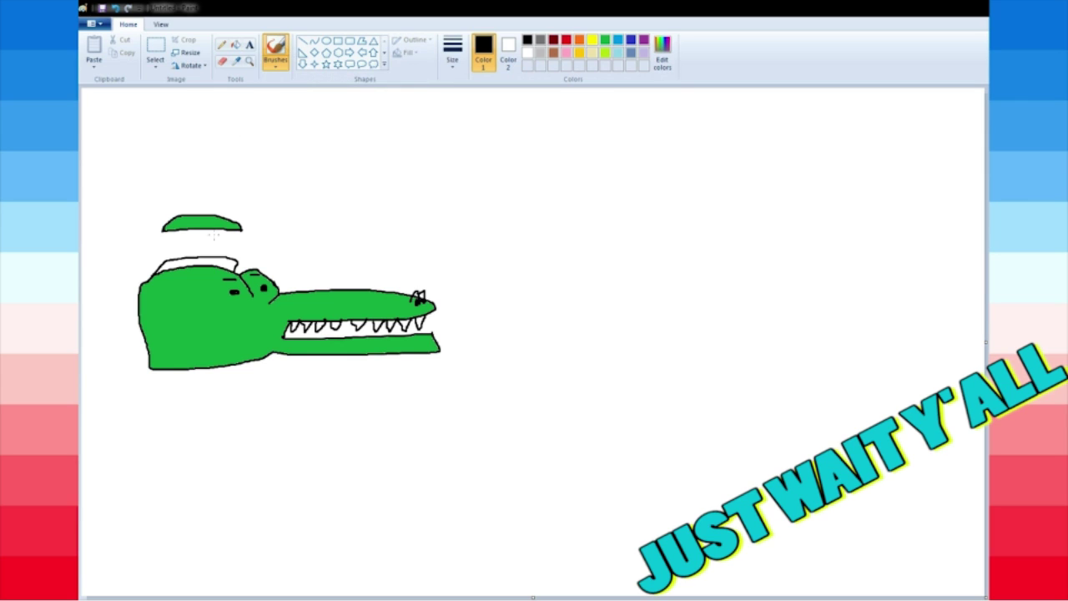
{"action": "mouse_move", "coordinate": [176, 238]}
{"action": "left_mouse_down"}
{"action": "mouse_move", "coordinate": [220, 235]}
{"action": "mouse_move", "coordinate": [225, 250]}
{"action": "mouse_move", "coordinate": [204, 251]}
{"action": "mouse_move", "coordinate": [237, 253]}
{"action": "mouse_move", "coordinate": [180, 260]}
{"action": "left_mouse_up"}
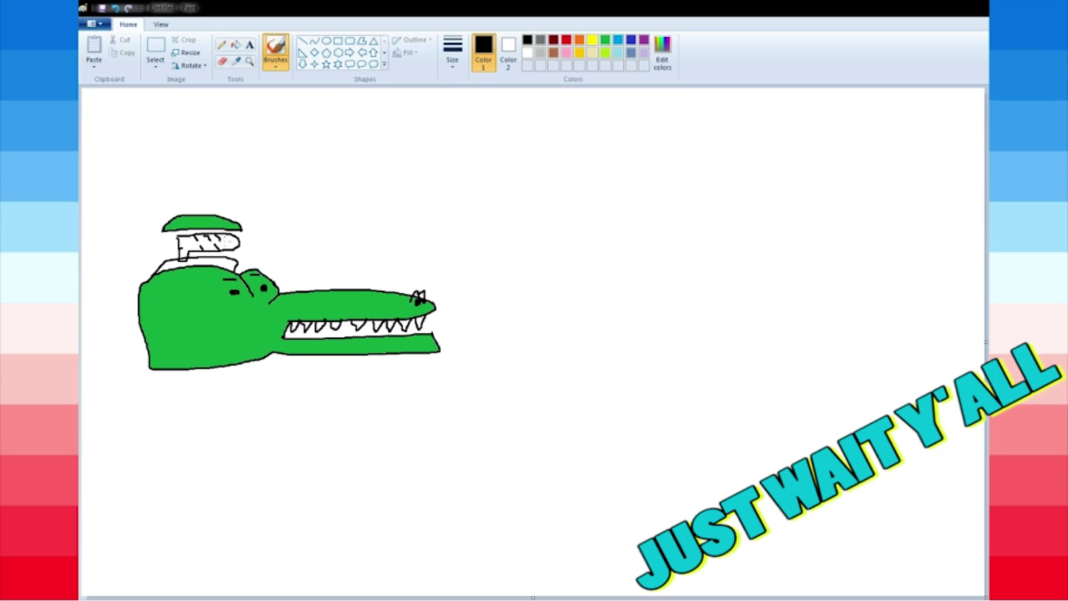
{"action": "left_click", "coordinate": [567, 52]}
{"action": "left_click", "coordinate": [236, 45]}
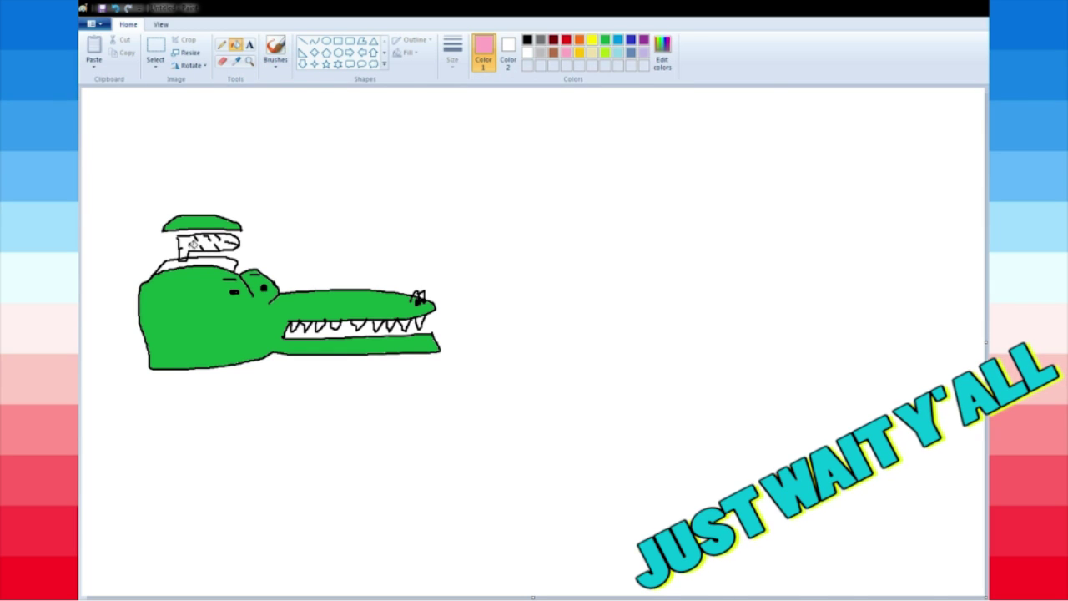
{"action": "left_click", "coordinate": [194, 244]}
{"action": "left_click", "coordinate": [115, 7]}
Close the gap in the crocodile's brain outline with the black brush and fill the brain with pink.
{"action": "left_click", "coordinate": [275, 50]}
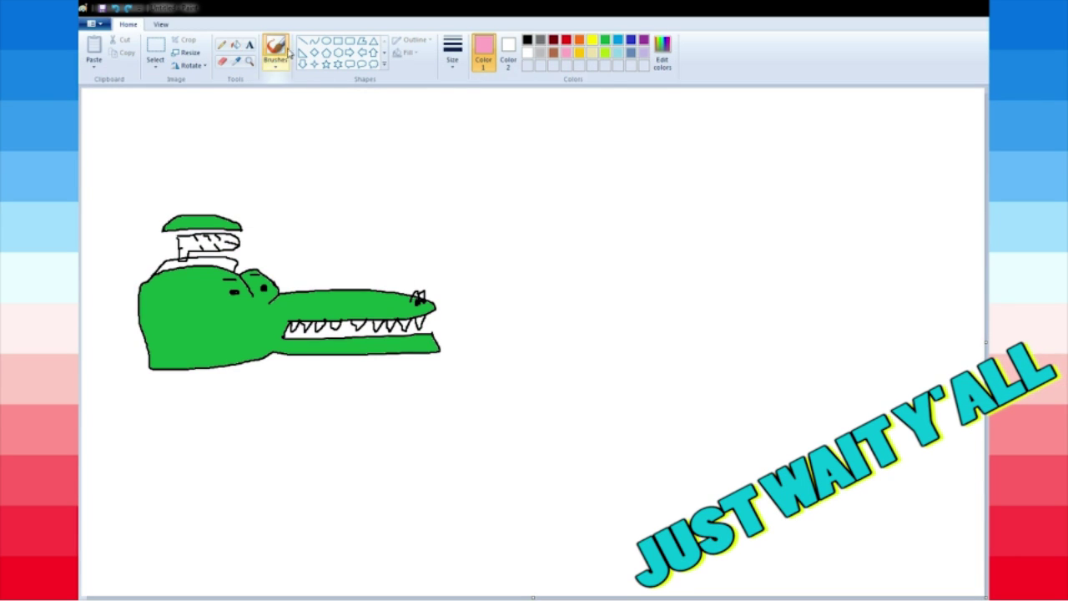
{"action": "left_click", "coordinate": [527, 39]}
{"action": "left_click_drag", "start_coordinate": [178, 232], "coordinate": [177, 245]}
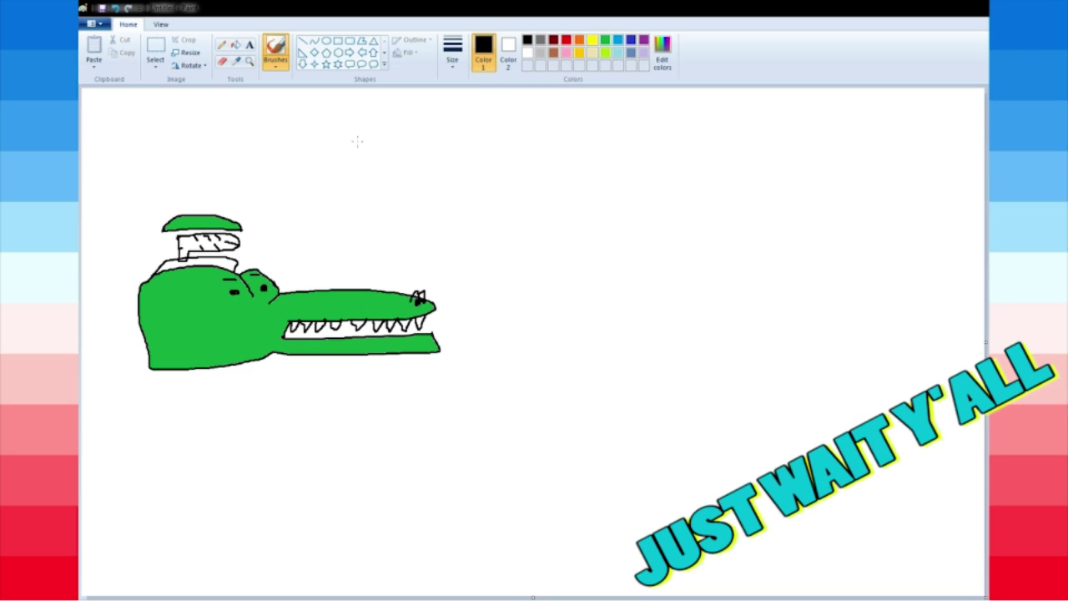
{"action": "left_click", "coordinate": [566, 51]}
{"action": "left_click", "coordinate": [236, 45]}
{"action": "left_click", "coordinate": [200, 244]}
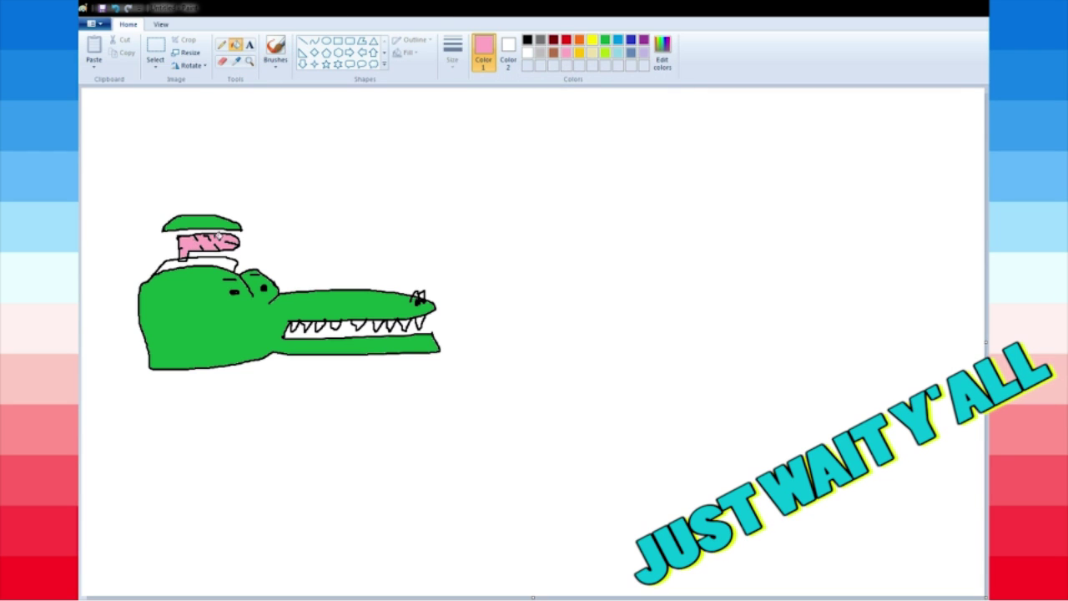
Fill the opened skull area beneath the crocodile's brain with black.
{"action": "left_click", "coordinate": [527, 40]}
{"action": "left_click", "coordinate": [209, 263]}
{"action": "left_click", "coordinate": [566, 52]}
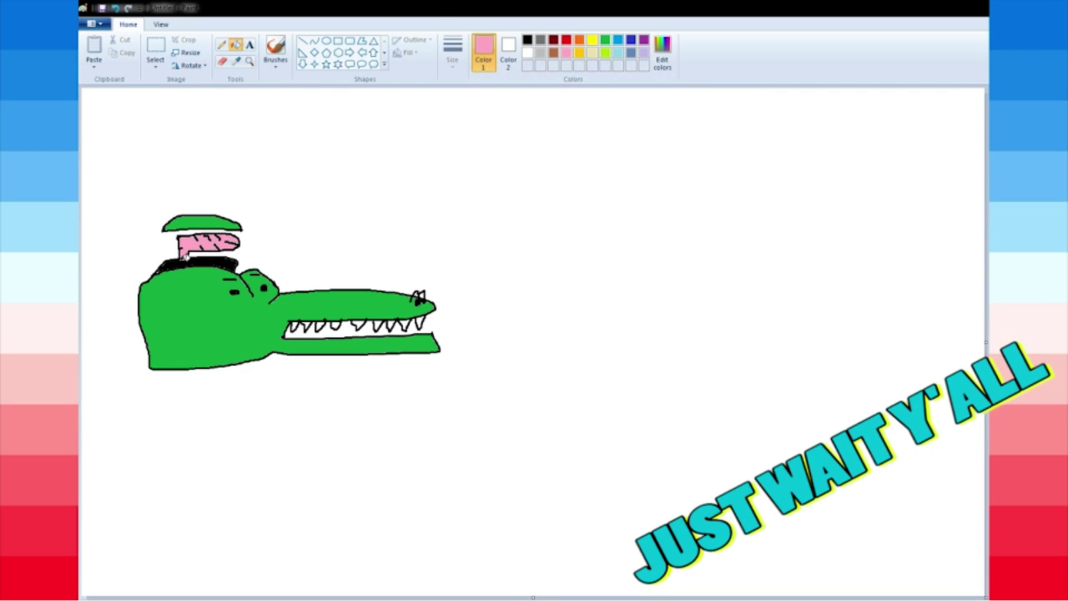
With the black brush, draw a second beast's head facing the crocodile, with wide-open fanged jaws, nostrils, eyes and a large spiky mane.
{"action": "left_click", "coordinate": [527, 40]}
{"action": "left_click", "coordinate": [276, 50]}
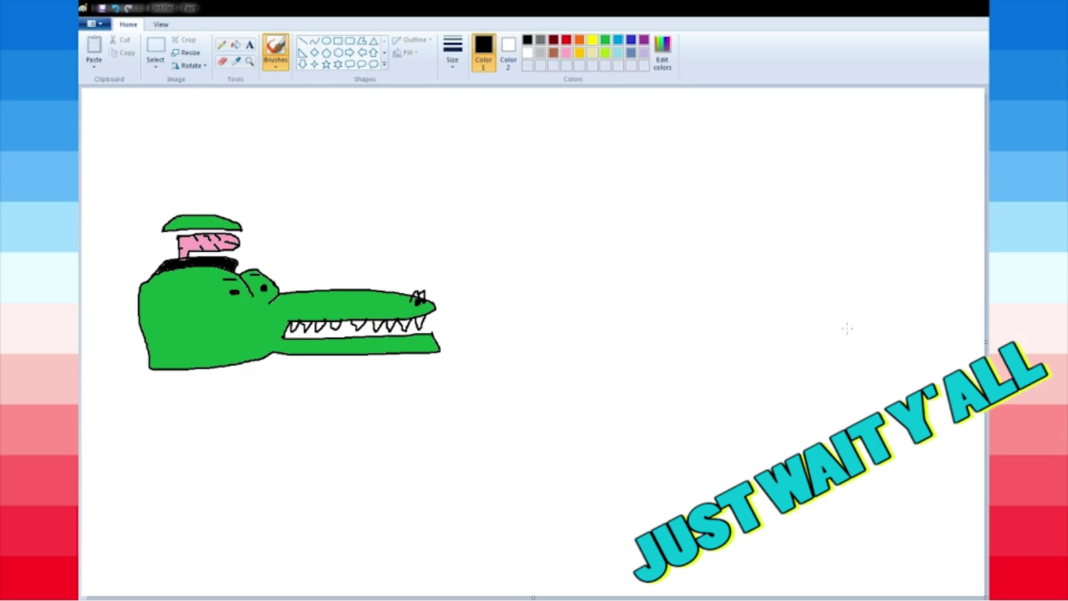
{"action": "mouse_move", "coordinate": [652, 292]}
{"action": "left_mouse_down"}
{"action": "mouse_move", "coordinate": [680, 287]}
{"action": "mouse_move", "coordinate": [704, 394]}
{"action": "mouse_move", "coordinate": [685, 413]}
{"action": "mouse_move", "coordinate": [701, 407]}
{"action": "left_mouse_up"}
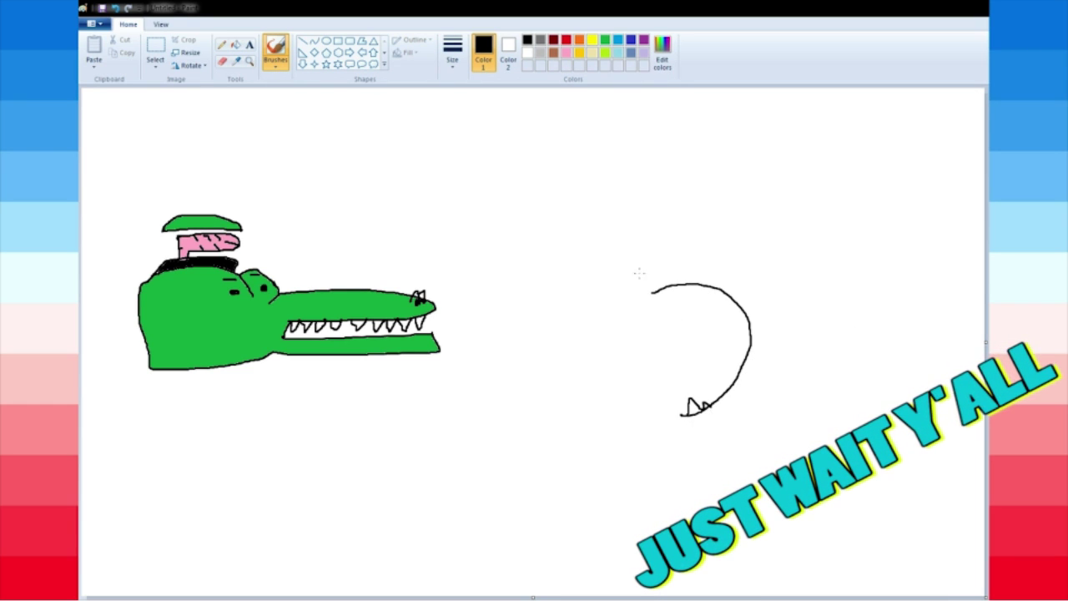
{"action": "mouse_move", "coordinate": [659, 288]}
{"action": "left_mouse_down"}
{"action": "mouse_move", "coordinate": [679, 236]}
{"action": "mouse_move", "coordinate": [702, 237]}
{"action": "mouse_move", "coordinate": [685, 232]}
{"action": "mouse_move", "coordinate": [700, 227]}
{"action": "mouse_move", "coordinate": [711, 237]}
{"action": "mouse_move", "coordinate": [691, 226]}
{"action": "mouse_move", "coordinate": [709, 239]}
{"action": "mouse_move", "coordinate": [758, 244]}
{"action": "left_mouse_up"}
{"action": "mouse_move", "coordinate": [680, 415]}
{"action": "left_mouse_down"}
{"action": "mouse_move", "coordinate": [748, 431]}
{"action": "mouse_move", "coordinate": [777, 417]}
{"action": "left_mouse_up"}
{"action": "mouse_move", "coordinate": [684, 238]}
{"action": "left_mouse_down"}
{"action": "mouse_move", "coordinate": [728, 209]}
{"action": "mouse_move", "coordinate": [735, 233]}
{"action": "mouse_move", "coordinate": [701, 208]}
{"action": "mouse_move", "coordinate": [716, 234]}
{"action": "mouse_move", "coordinate": [760, 245]}
{"action": "mouse_move", "coordinate": [781, 265]}
{"action": "mouse_move", "coordinate": [810, 354]}
{"action": "mouse_move", "coordinate": [776, 419]}
{"action": "left_mouse_up"}
{"action": "mouse_move", "coordinate": [669, 243]}
{"action": "left_mouse_down"}
{"action": "mouse_move", "coordinate": [731, 168]}
{"action": "mouse_move", "coordinate": [808, 187]}
{"action": "mouse_move", "coordinate": [894, 303]}
{"action": "mouse_move", "coordinate": [869, 376]}
{"action": "mouse_move", "coordinate": [822, 427]}
{"action": "left_mouse_up"}
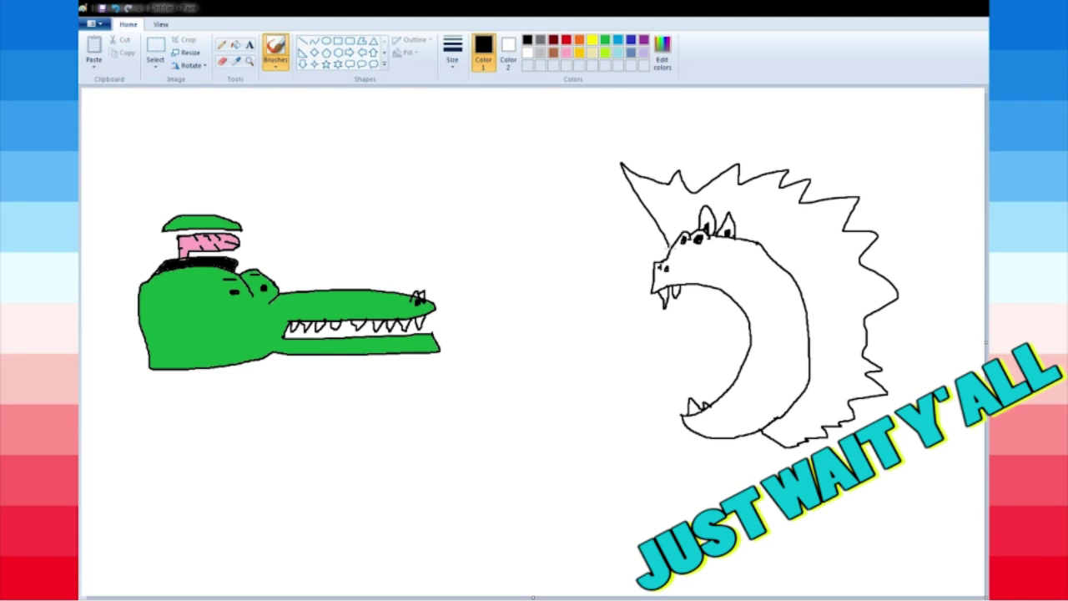
Fill the second beast's face and jaws with gold and its spiky mane with orange.
{"action": "left_click", "coordinate": [579, 52]}
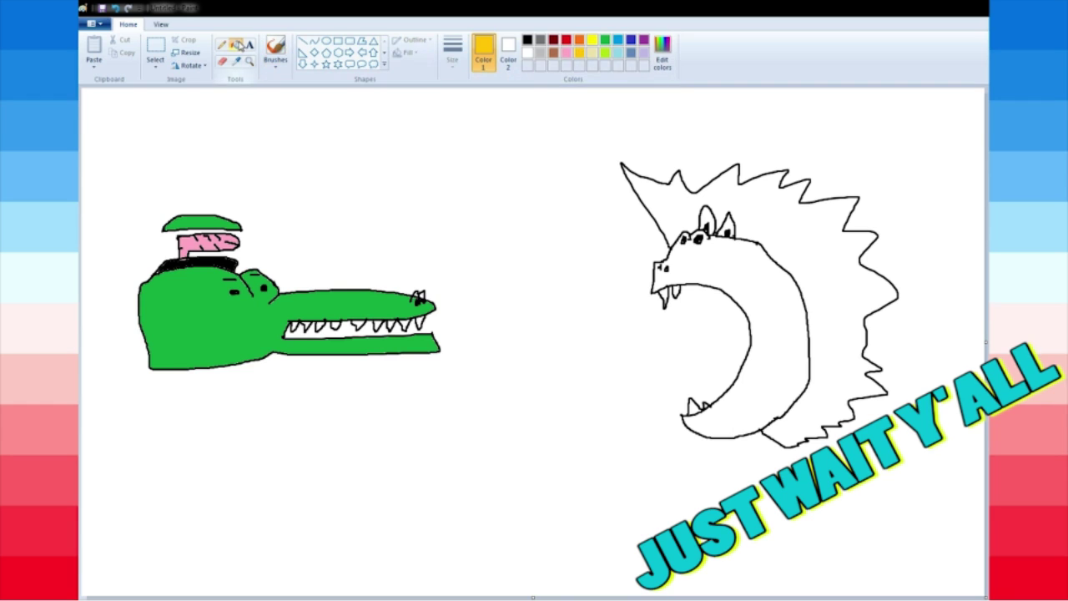
{"action": "left_click", "coordinate": [236, 44]}
{"action": "left_click", "coordinate": [776, 333]}
{"action": "left_click", "coordinate": [579, 40]}
{"action": "left_click", "coordinate": [691, 180]}
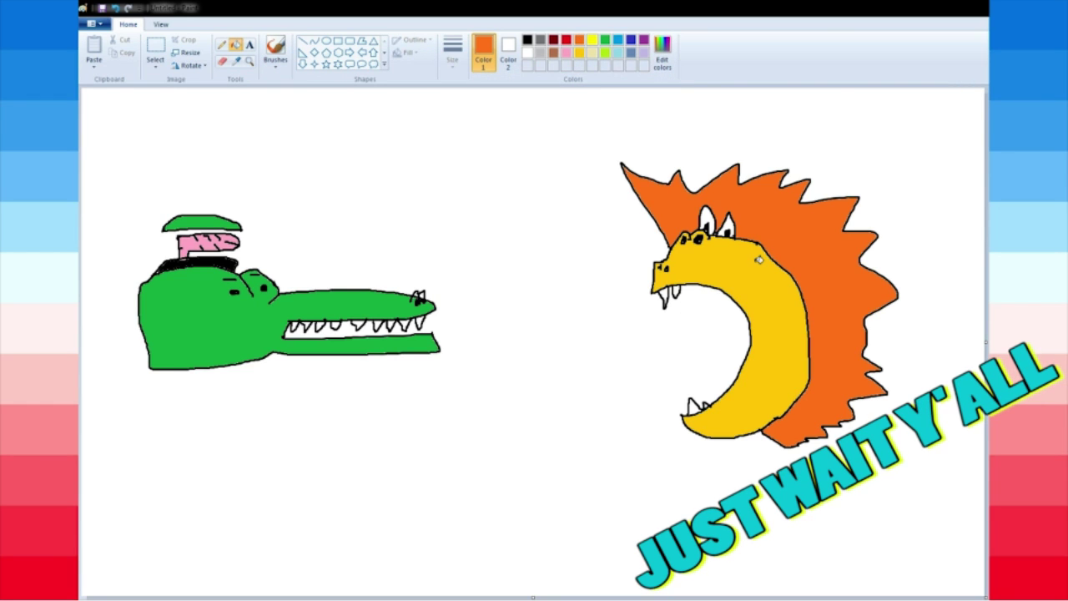
Fill both eyes of the maned beast with yellow.
{"action": "left_click", "coordinate": [592, 39]}
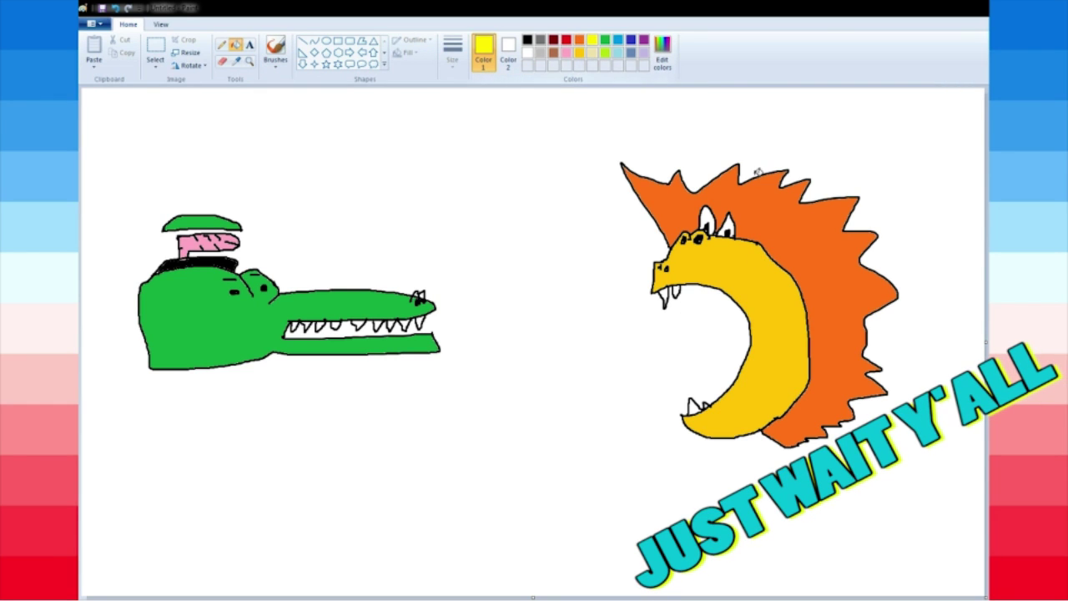
{"action": "left_click", "coordinate": [707, 219]}
{"action": "left_click", "coordinate": [731, 223]}
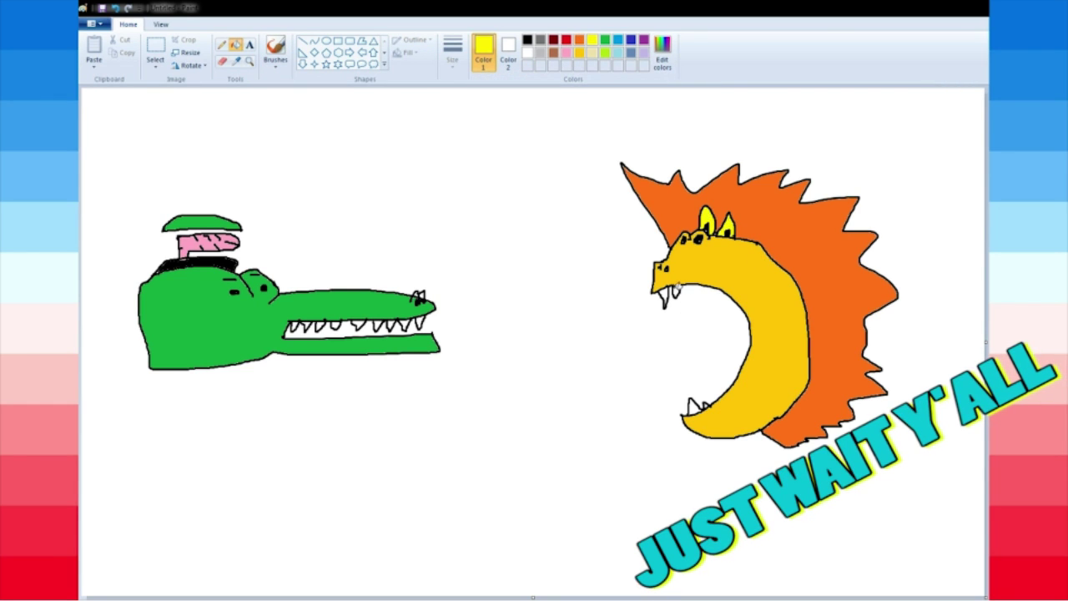
Select the upper part of the maned beast's head, including the eyes, and move it up to leave a narrow horizontal gap.
{"action": "left_click", "coordinate": [156, 52]}
{"action": "left_click_drag", "start_coordinate": [593, 121], "coordinate": [925, 253]}
{"action": "left_click_drag", "start_coordinate": [826, 238], "coordinate": [825, 187]}
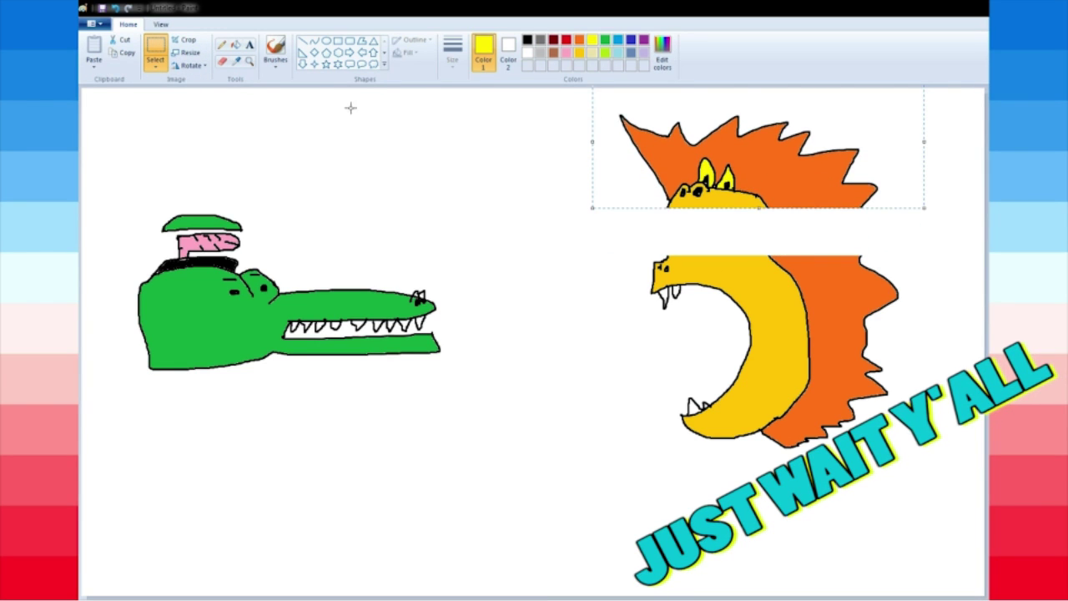
{"action": "left_click_drag", "start_coordinate": [743, 179], "coordinate": [739, 195]}
Draw a black-outlined tongue inside the maned beast's open mouth and fill it with red.
{"action": "left_click", "coordinate": [276, 48]}
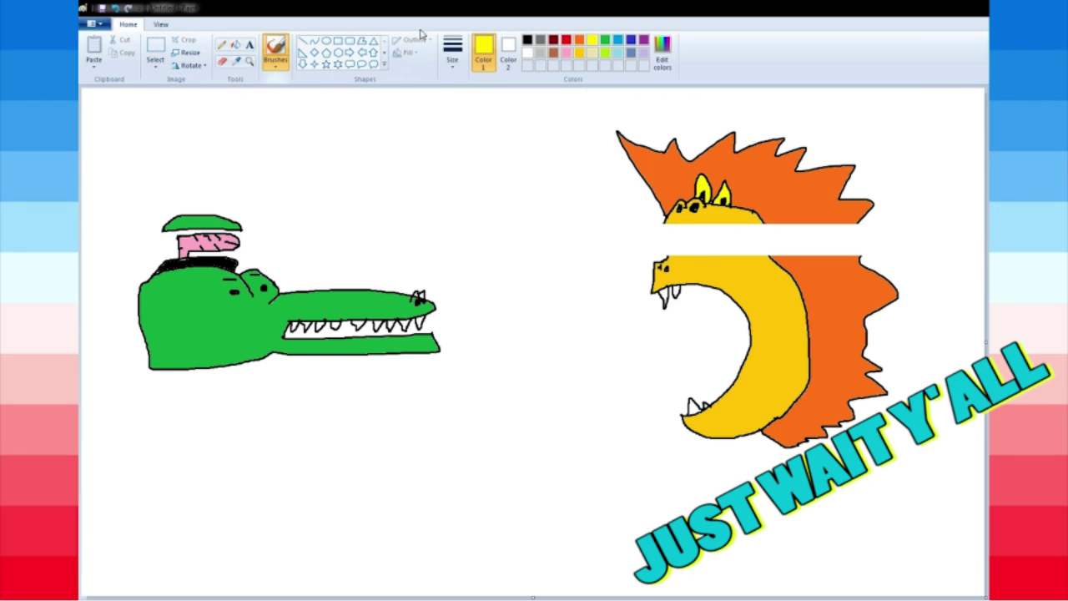
{"action": "left_click", "coordinate": [527, 39]}
{"action": "mouse_move", "coordinate": [741, 365]}
{"action": "left_mouse_down"}
{"action": "mouse_move", "coordinate": [703, 352]}
{"action": "mouse_move", "coordinate": [727, 386]}
{"action": "mouse_move", "coordinate": [709, 380]}
{"action": "left_mouse_up"}
{"action": "left_click", "coordinate": [566, 39]}
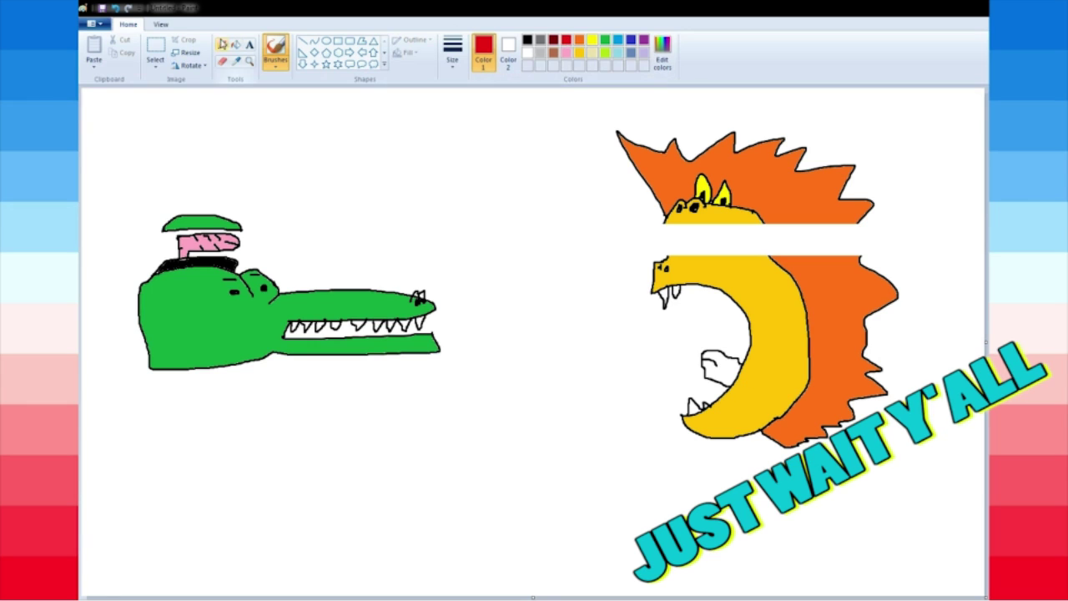
{"action": "left_click", "coordinate": [236, 44]}
{"action": "left_click", "coordinate": [731, 365]}
Draw a black-outlined brain with fold lines in the gap of the maned beast's head and fill it with pink.
{"action": "left_click", "coordinate": [275, 49]}
{"action": "left_click", "coordinate": [528, 39]}
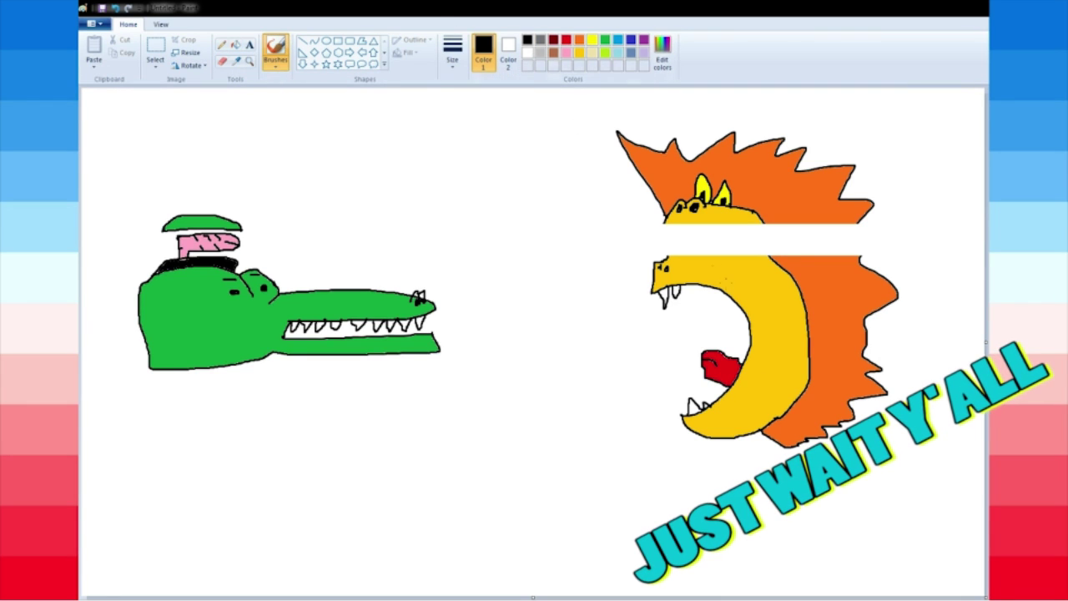
{"action": "mouse_move", "coordinate": [706, 233]}
{"action": "left_mouse_down"}
{"action": "mouse_move", "coordinate": [701, 243]}
{"action": "mouse_move", "coordinate": [731, 250]}
{"action": "mouse_move", "coordinate": [738, 234]}
{"action": "mouse_move", "coordinate": [705, 234]}
{"action": "left_mouse_up"}
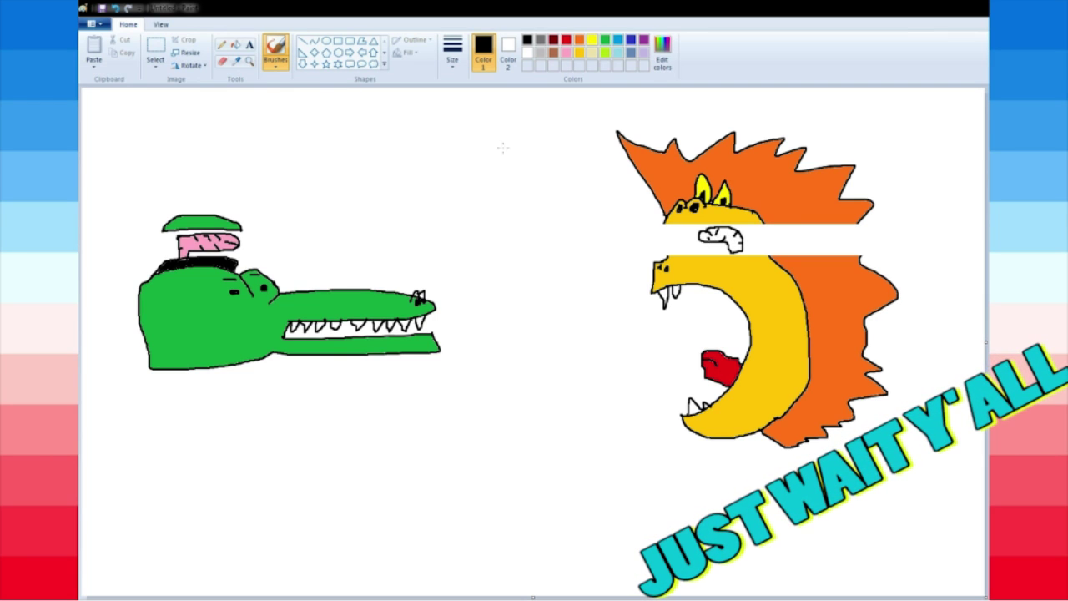
{"action": "left_click", "coordinate": [567, 51]}
{"action": "left_click", "coordinate": [236, 44]}
{"action": "left_click", "coordinate": [720, 239]}
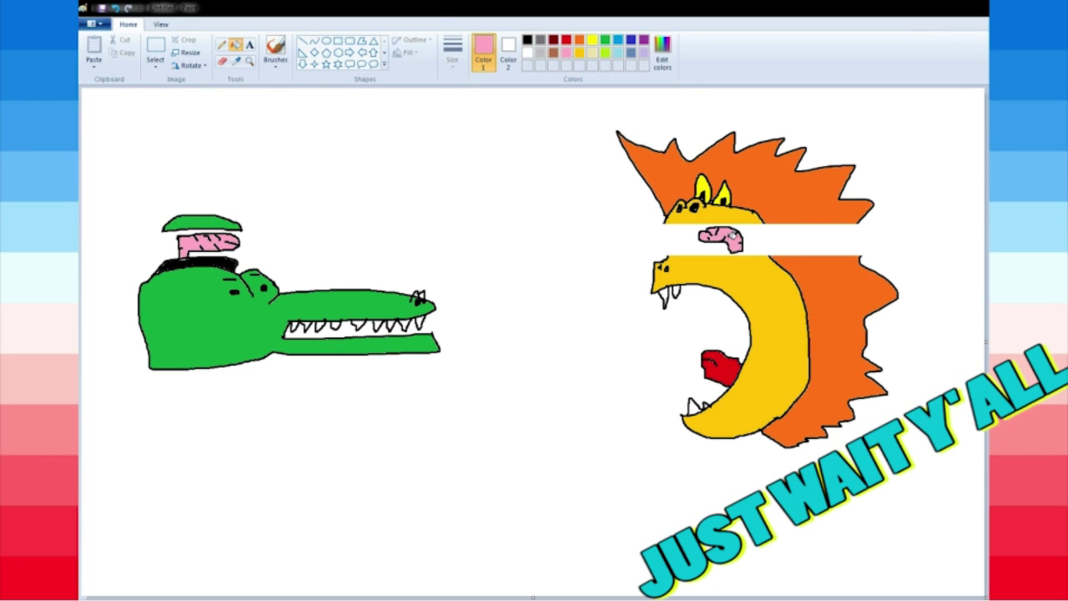
Outline the skull opening around the base of the maned beast's brain and fill it with black.
{"action": "left_click", "coordinate": [276, 50]}
{"action": "left_click", "coordinate": [527, 39]}
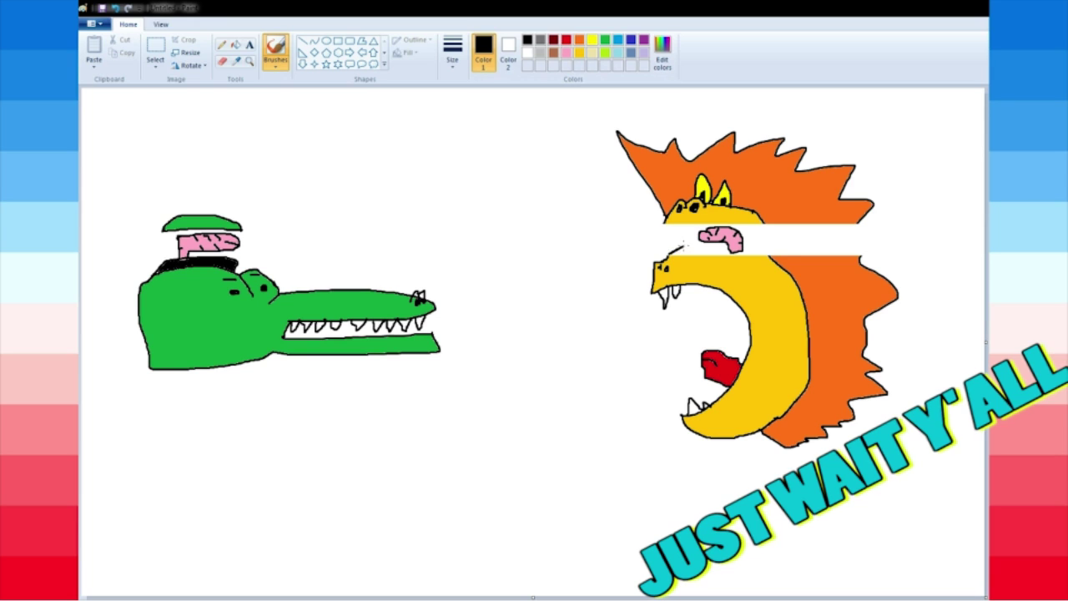
{"action": "mouse_move", "coordinate": [681, 247]}
{"action": "left_mouse_down"}
{"action": "mouse_move", "coordinate": [699, 238]}
{"action": "mouse_move", "coordinate": [767, 247]}
{"action": "left_mouse_up"}
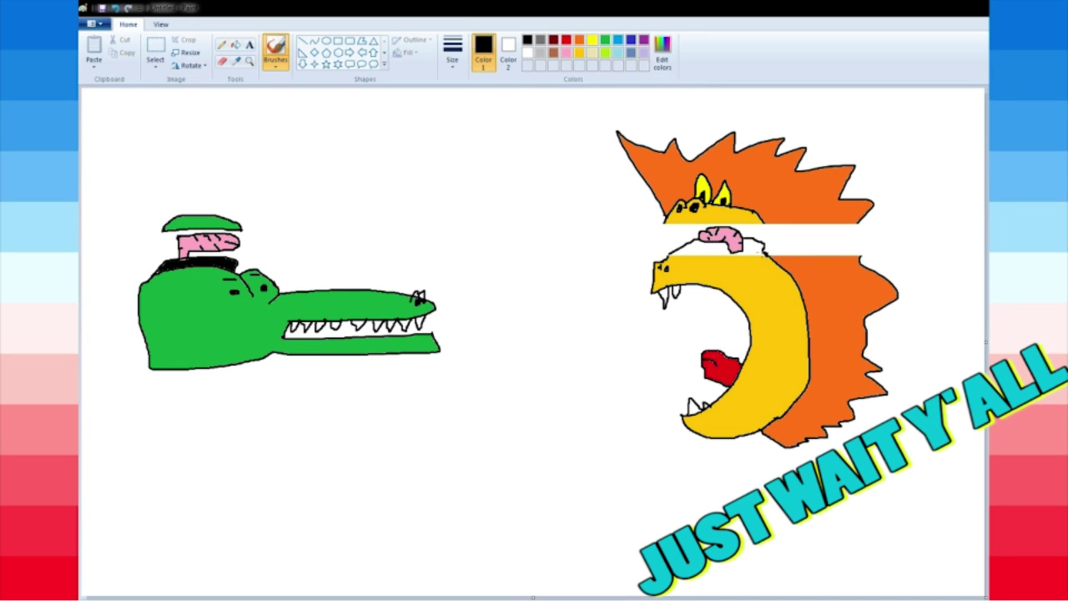
{"action": "left_click", "coordinate": [236, 45]}
{"action": "left_click", "coordinate": [711, 247]}
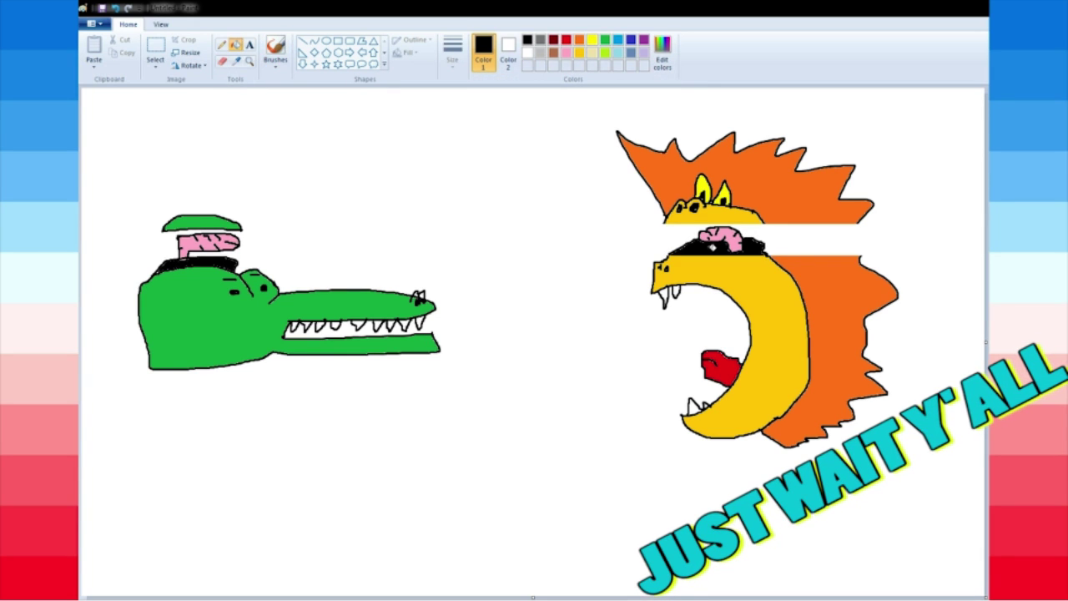
Draw two black wavy lines as an approximately-equal sign between the two heads and switch to the Pencil tool.
{"action": "left_click", "coordinate": [275, 50]}
{"action": "left_click_drag", "start_coordinate": [480, 300], "coordinate": [558, 293]}
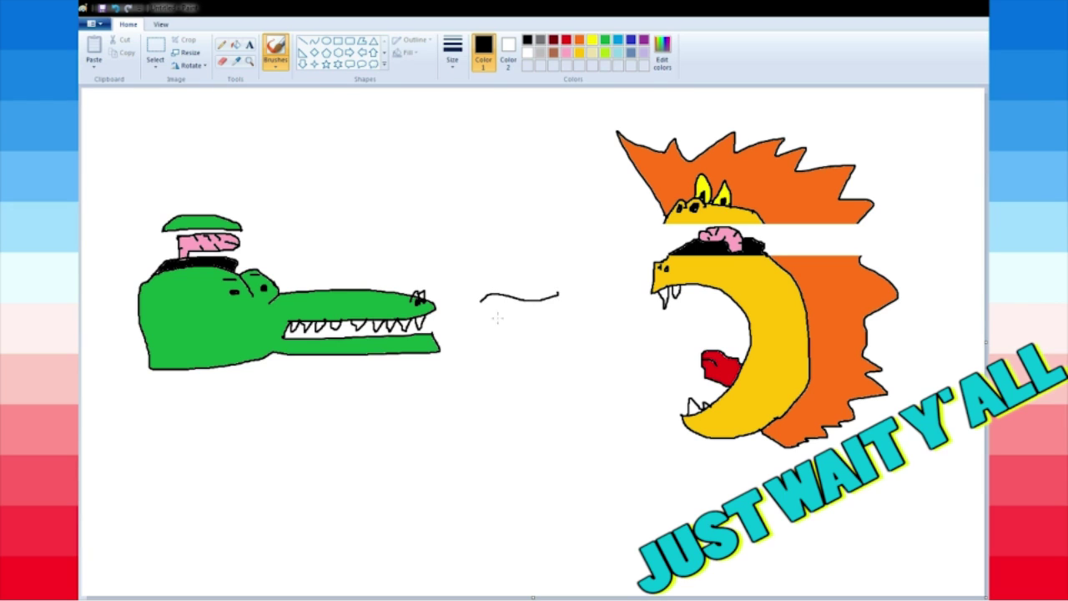
{"action": "left_click_drag", "start_coordinate": [485, 329], "coordinate": [561, 320]}
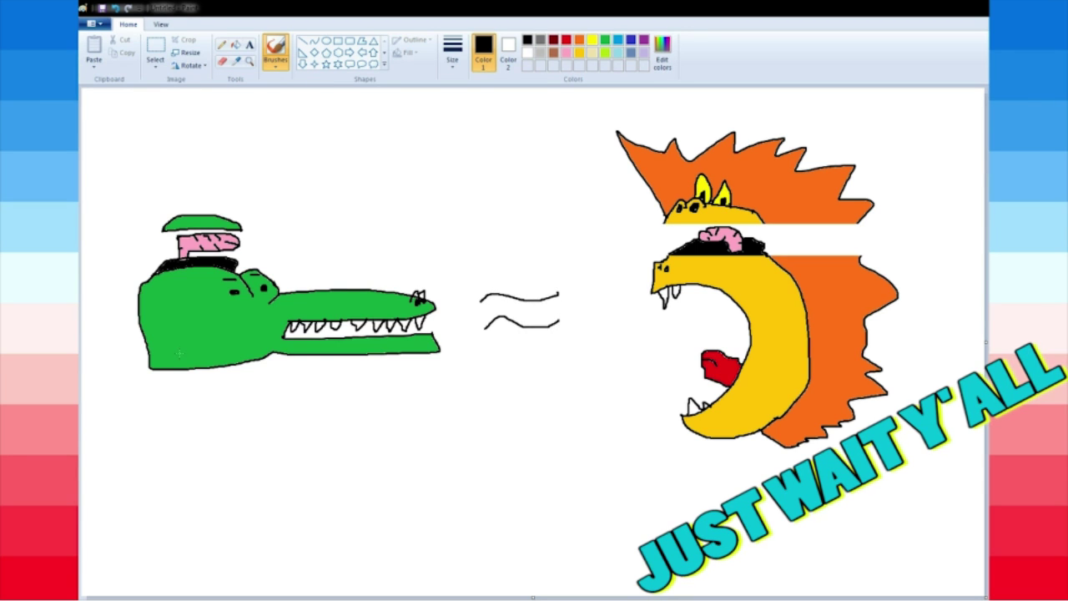
{"action": "left_click", "coordinate": [221, 44]}
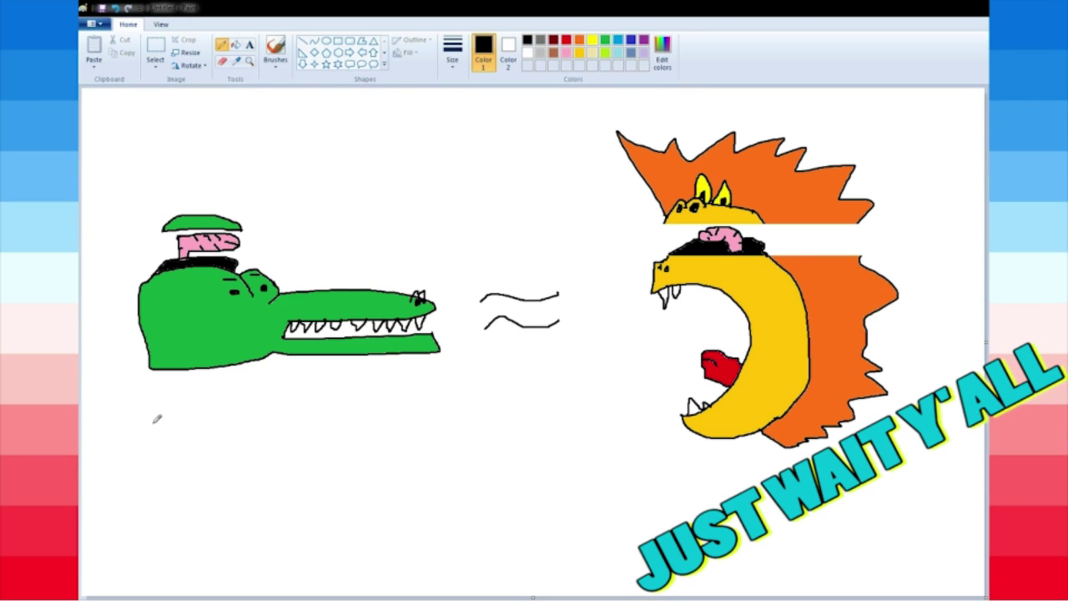
{"action": "left_click_drag", "start_coordinate": [153, 423], "coordinate": [214, 415]}
{"action": "left_click", "coordinate": [116, 8]}
{"action": "left_click", "coordinate": [276, 50]}
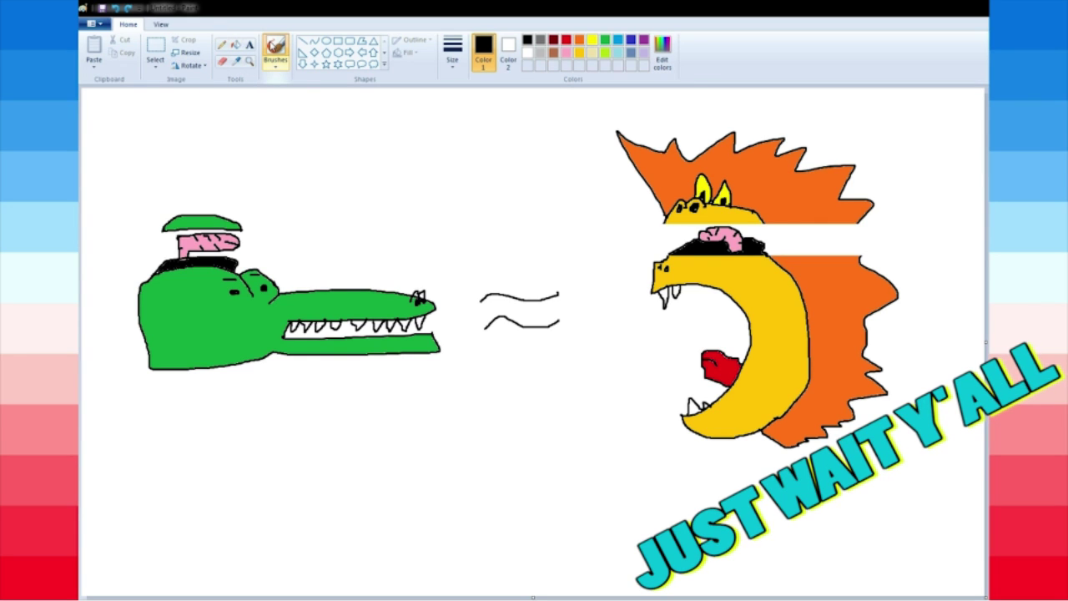
{"action": "mouse_move", "coordinate": [152, 433]}
{"action": "left_mouse_down"}
{"action": "mouse_move", "coordinate": [181, 439]}
{"action": "mouse_move", "coordinate": [223, 525]}
{"action": "mouse_move", "coordinate": [150, 547]}
{"action": "mouse_move", "coordinate": [151, 443]}
{"action": "mouse_move", "coordinate": [264, 489]}
{"action": "left_mouse_up"}
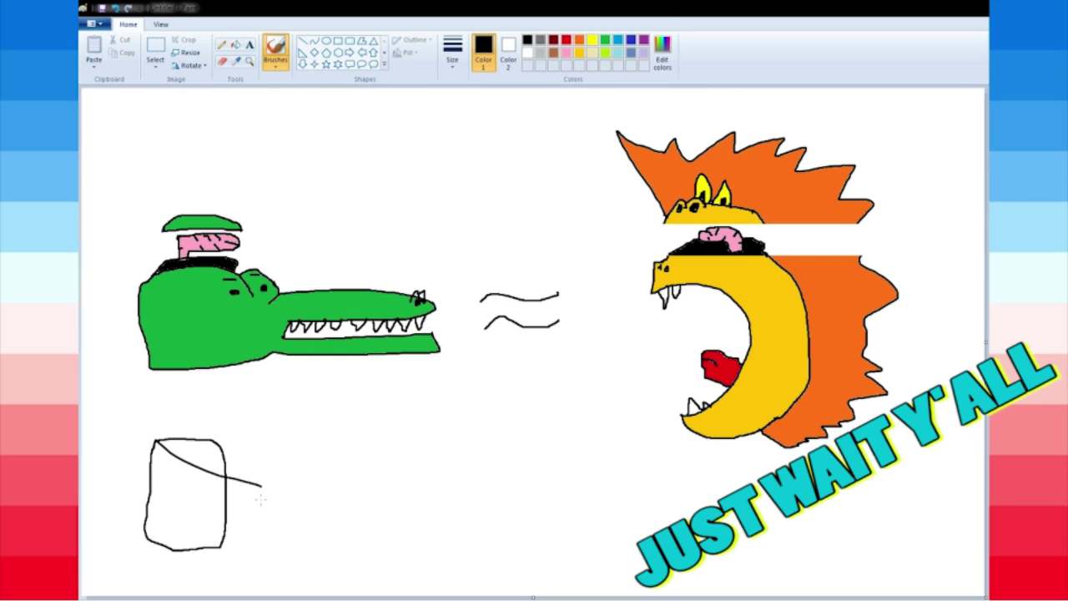
{"action": "left_click", "coordinate": [116, 9]}
Draw two black-outlined cards below the crocodile, adding a small triangle inside the first and a cup-like shape inside the second.
{"action": "mouse_move", "coordinate": [158, 434]}
{"action": "left_mouse_down"}
{"action": "mouse_move", "coordinate": [190, 435]}
{"action": "mouse_move", "coordinate": [223, 496]}
{"action": "mouse_move", "coordinate": [155, 523]}
{"action": "mouse_move", "coordinate": [155, 439]}
{"action": "mouse_move", "coordinate": [162, 451]}
{"action": "left_mouse_up"}
{"action": "mouse_move", "coordinate": [242, 473]}
{"action": "left_mouse_down"}
{"action": "mouse_move", "coordinate": [311, 497]}
{"action": "mouse_move", "coordinate": [309, 576]}
{"action": "mouse_move", "coordinate": [242, 576]}
{"action": "mouse_move", "coordinate": [235, 511]}
{"action": "mouse_move", "coordinate": [242, 473]}
{"action": "left_mouse_up"}
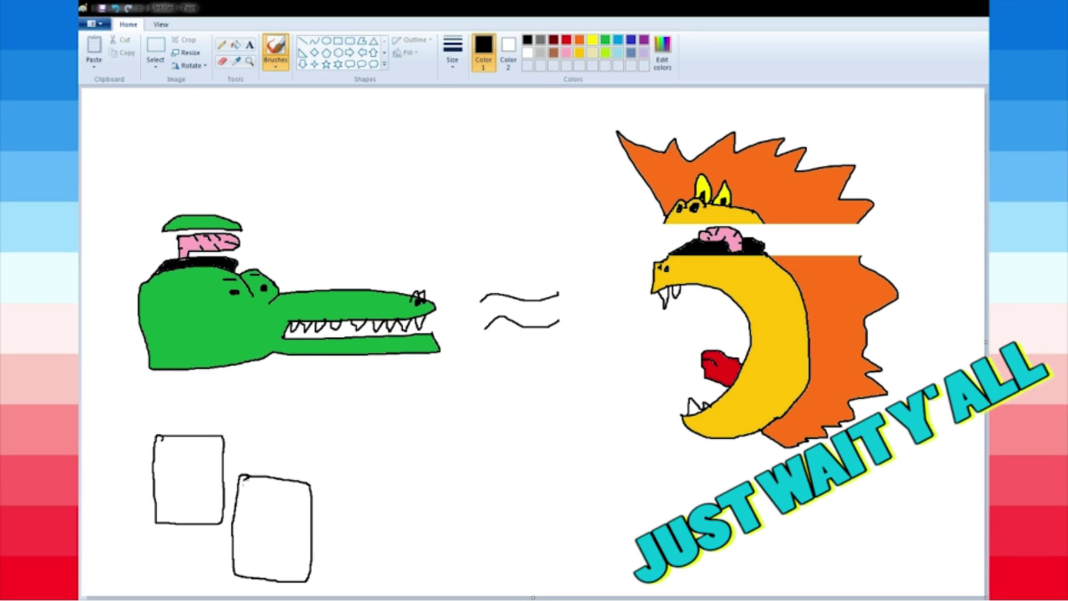
{"action": "mouse_move", "coordinate": [173, 479]}
{"action": "left_mouse_down"}
{"action": "mouse_move", "coordinate": [174, 517]}
{"action": "mouse_move", "coordinate": [206, 494]}
{"action": "mouse_move", "coordinate": [174, 479]}
{"action": "left_mouse_up"}
{"action": "mouse_move", "coordinate": [259, 545]}
{"action": "left_mouse_down"}
{"action": "mouse_move", "coordinate": [276, 570]}
{"action": "mouse_move", "coordinate": [269, 542]}
{"action": "left_mouse_up"}
Fill the first card dark gray with a light gray triangle, and the second card dark red with a light red inner shape.
{"action": "left_click", "coordinate": [541, 40]}
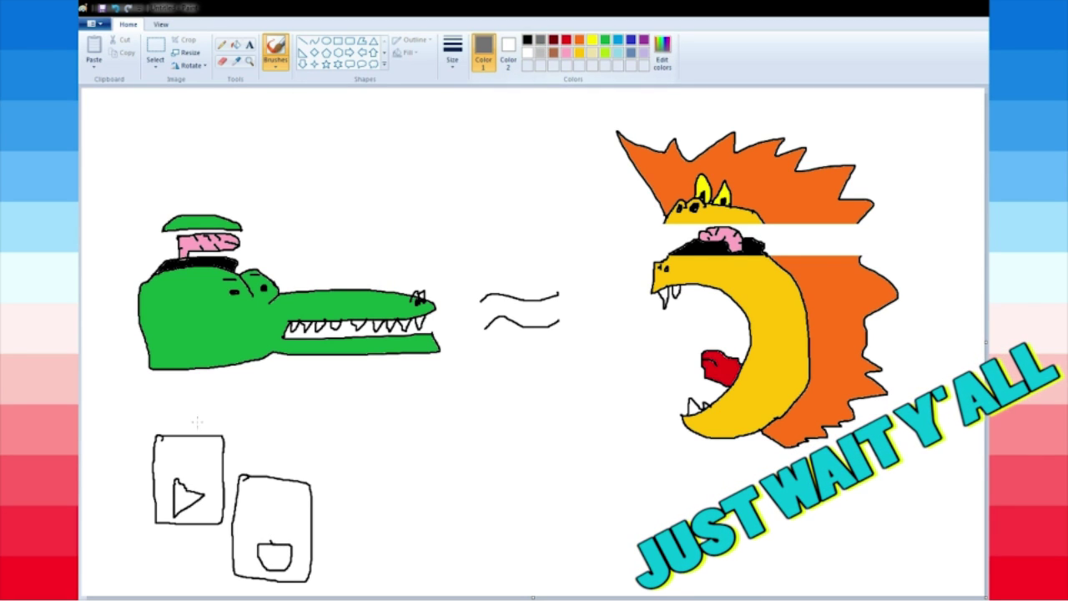
{"action": "left_click", "coordinate": [236, 43]}
{"action": "left_click", "coordinate": [165, 493]}
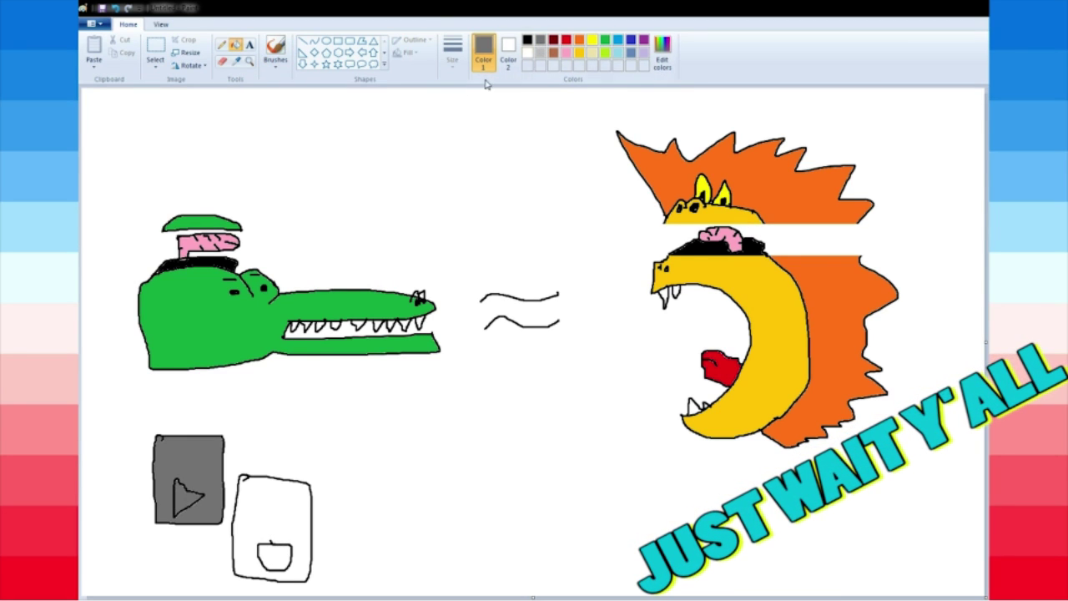
{"action": "left_click", "coordinate": [541, 52]}
{"action": "left_click", "coordinate": [185, 499]}
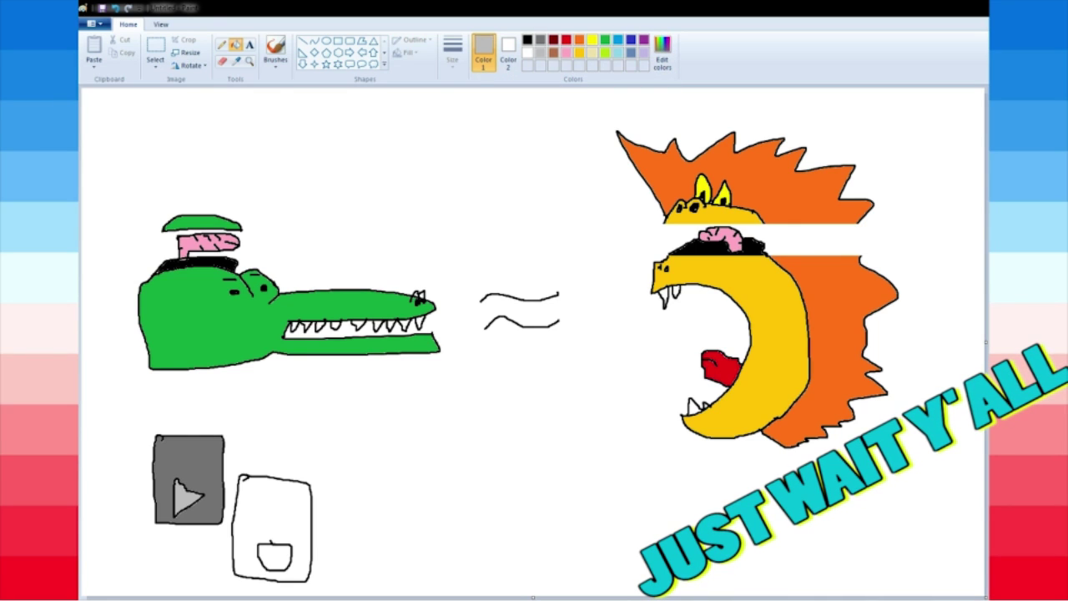
{"action": "left_click", "coordinate": [278, 503]}
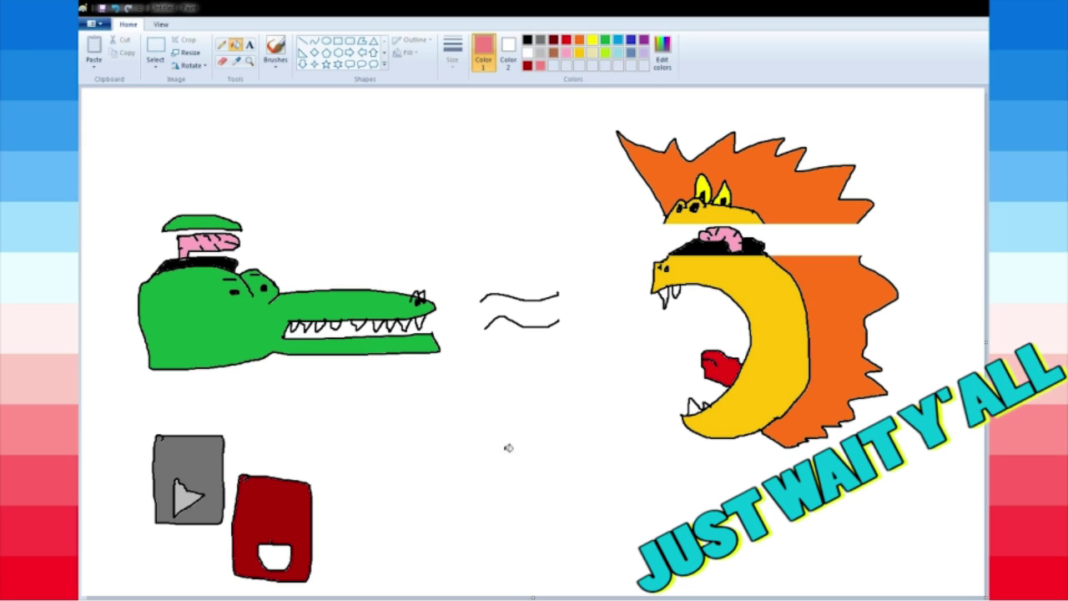
{"action": "left_click", "coordinate": [275, 555]}
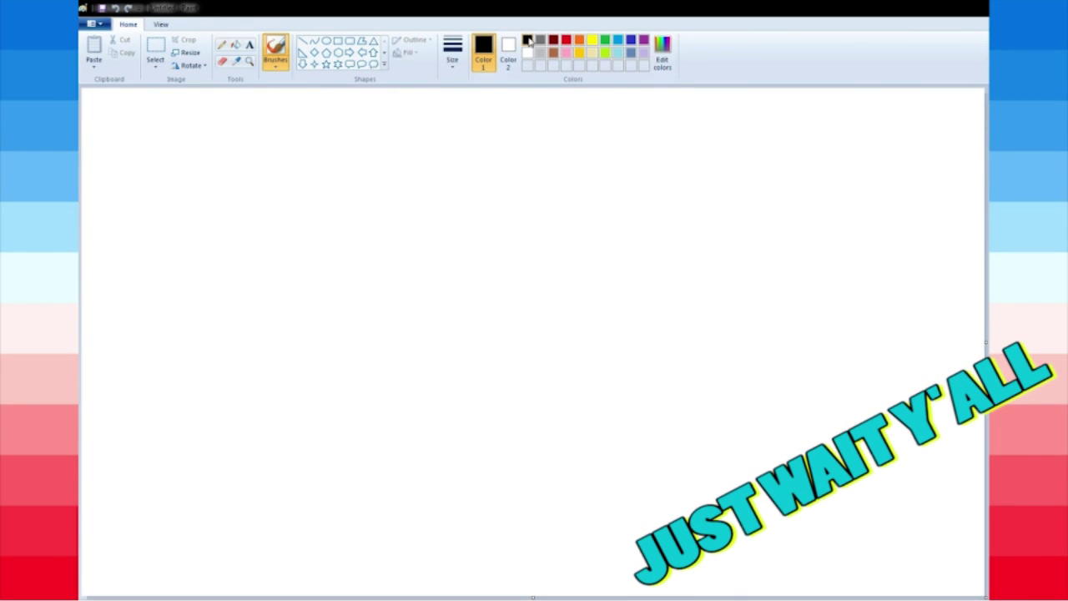
Draw a crocodile's brow, long snout, toothed jaws, nostrils and eye in black with the brush on the blank canvas.
{"action": "mouse_move", "coordinate": [151, 275]}
{"action": "left_mouse_down"}
{"action": "mouse_move", "coordinate": [226, 269]}
{"action": "mouse_move", "coordinate": [248, 287]}
{"action": "mouse_move", "coordinate": [253, 269]}
{"action": "mouse_move", "coordinate": [274, 284]}
{"action": "mouse_move", "coordinate": [252, 296]}
{"action": "mouse_move", "coordinate": [275, 283]}
{"action": "mouse_move", "coordinate": [280, 292]}
{"action": "mouse_move", "coordinate": [269, 303]}
{"action": "mouse_move", "coordinate": [329, 290]}
{"action": "mouse_move", "coordinate": [426, 300]}
{"action": "mouse_move", "coordinate": [424, 317]}
{"action": "mouse_move", "coordinate": [287, 321]}
{"action": "left_mouse_up"}
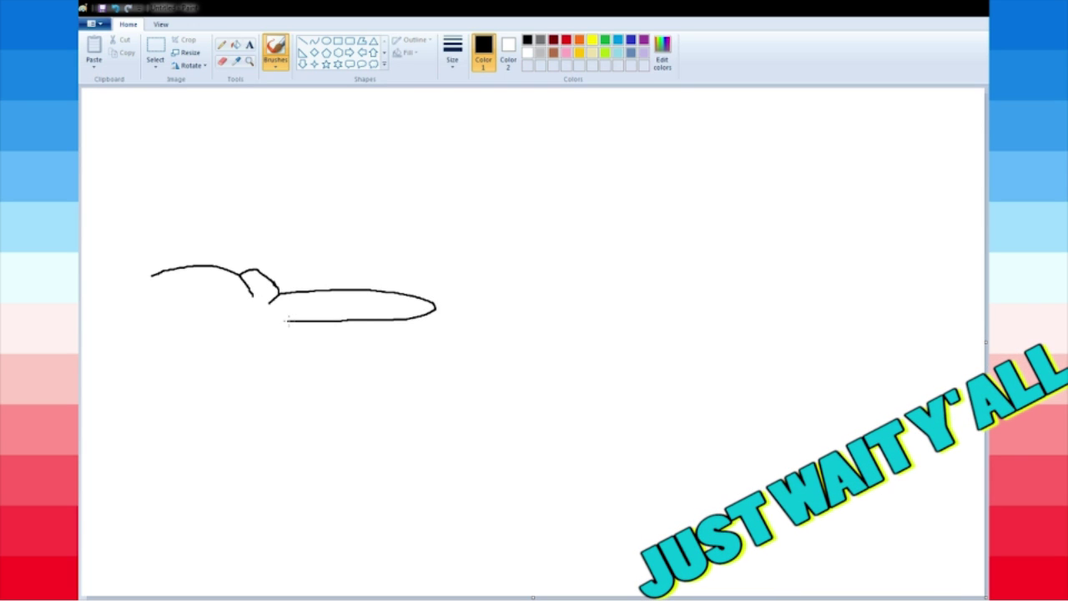
{"action": "mouse_move", "coordinate": [432, 332]}
{"action": "left_mouse_down"}
{"action": "mouse_move", "coordinate": [283, 354]}
{"action": "mouse_move", "coordinate": [291, 319]}
{"action": "mouse_move", "coordinate": [305, 328]}
{"action": "mouse_move", "coordinate": [325, 315]}
{"action": "mouse_move", "coordinate": [333, 327]}
{"action": "mouse_move", "coordinate": [341, 316]}
{"action": "mouse_move", "coordinate": [354, 326]}
{"action": "mouse_move", "coordinate": [364, 313]}
{"action": "mouse_move", "coordinate": [375, 329]}
{"action": "mouse_move", "coordinate": [385, 317]}
{"action": "mouse_move", "coordinate": [403, 330]}
{"action": "mouse_move", "coordinate": [421, 305]}
{"action": "left_mouse_up"}
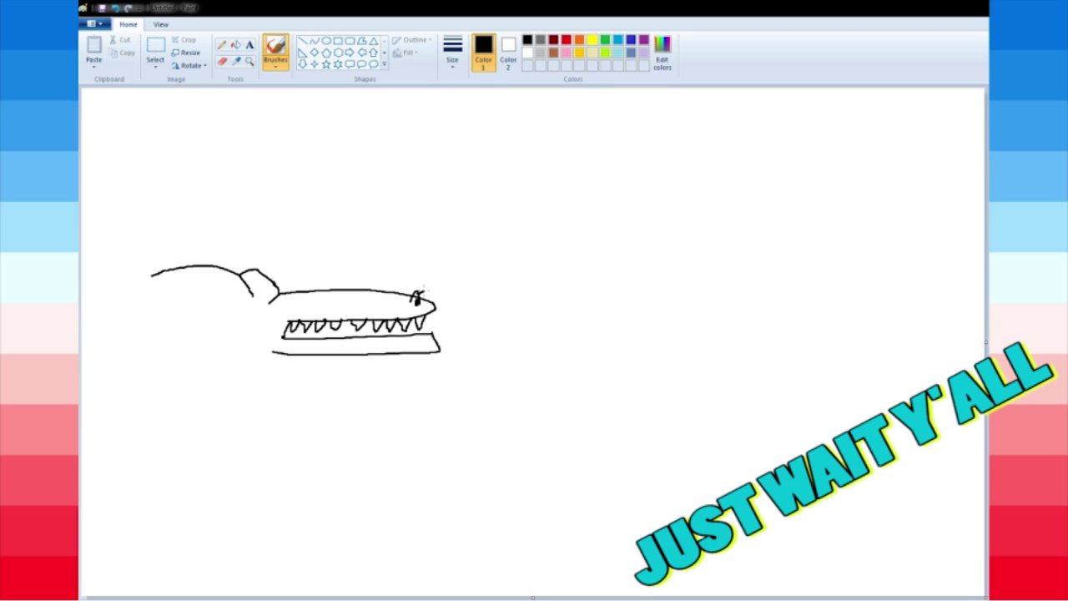
{"action": "left_click_drag", "start_coordinate": [261, 286], "coordinate": [265, 291]}
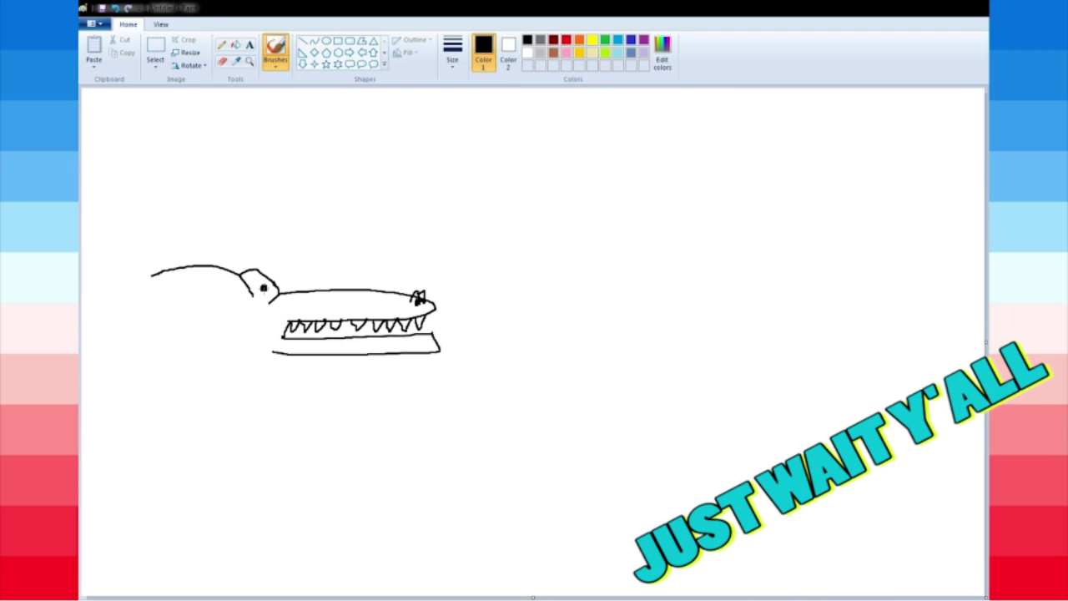
Draw the crocodile's skull opening, detached skull cap, second eye and the closed outline at the back of its head.
{"action": "mouse_move", "coordinate": [153, 275]}
{"action": "left_mouse_down"}
{"action": "mouse_move", "coordinate": [189, 254]}
{"action": "mouse_move", "coordinate": [242, 272]}
{"action": "left_mouse_up"}
{"action": "mouse_move", "coordinate": [163, 231]}
{"action": "left_mouse_down"}
{"action": "mouse_move", "coordinate": [241, 229]}
{"action": "mouse_move", "coordinate": [161, 227]}
{"action": "mouse_move", "coordinate": [186, 215]}
{"action": "mouse_move", "coordinate": [242, 229]}
{"action": "left_mouse_up"}
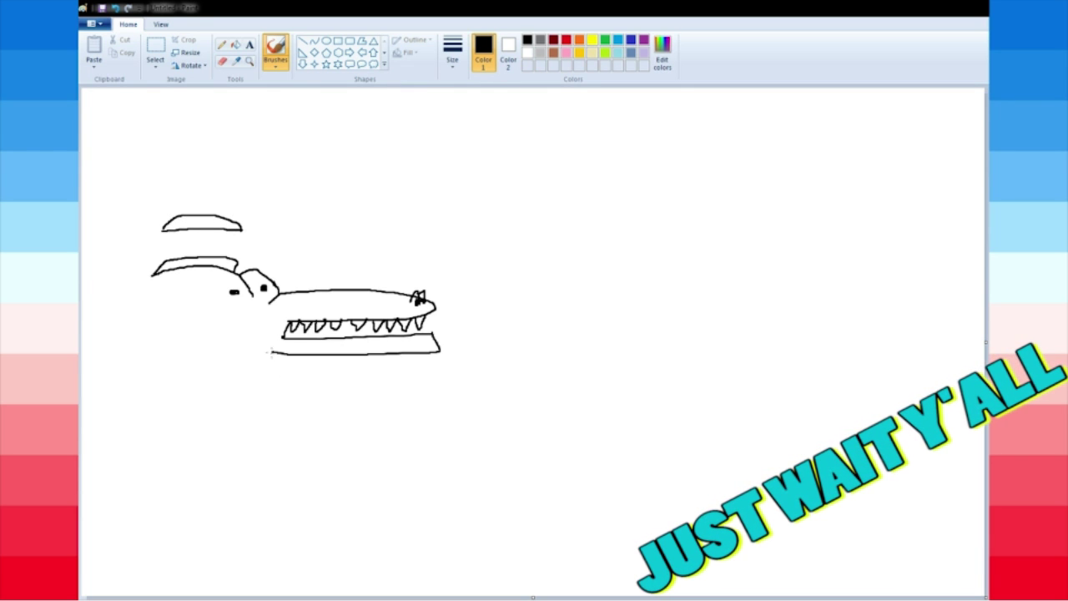
{"action": "mouse_move", "coordinate": [271, 352]}
{"action": "left_mouse_down"}
{"action": "mouse_move", "coordinate": [173, 369]}
{"action": "mouse_move", "coordinate": [143, 332]}
{"action": "mouse_move", "coordinate": [155, 266]}
{"action": "left_mouse_up"}
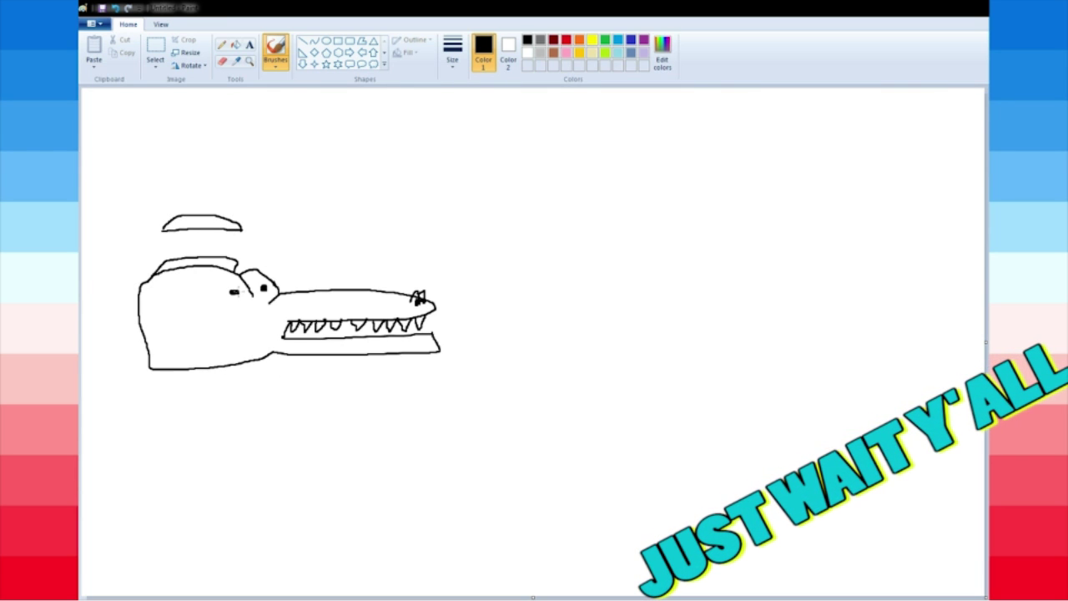
Fill the crocodile's head with green and undo the fill that colors the background.
{"action": "left_click", "coordinate": [605, 39]}
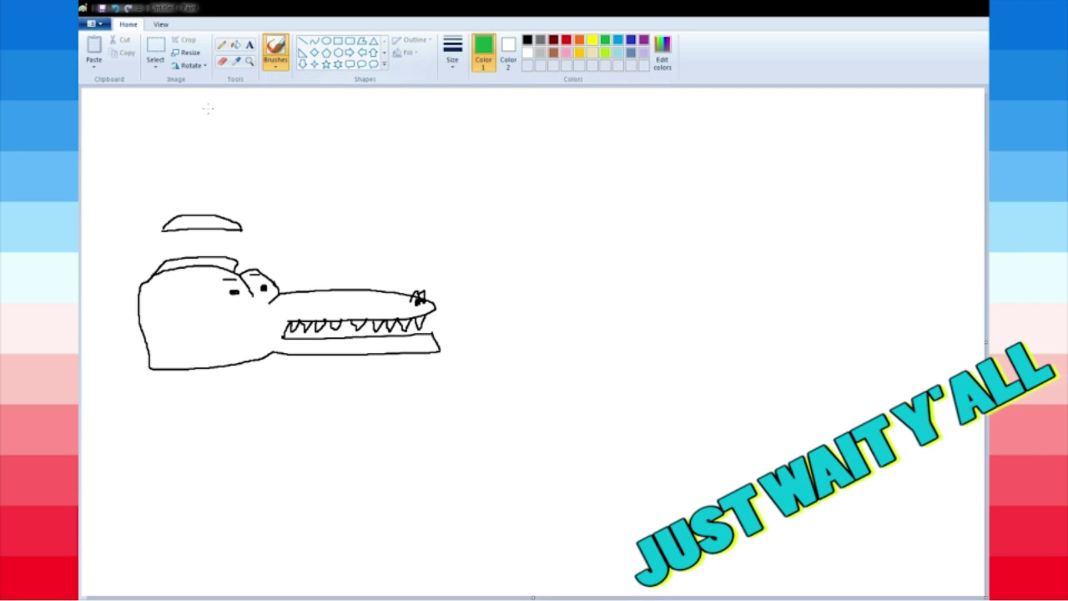
{"action": "left_click", "coordinate": [235, 44]}
{"action": "left_click", "coordinate": [223, 326]}
{"action": "left_click", "coordinate": [204, 223]}
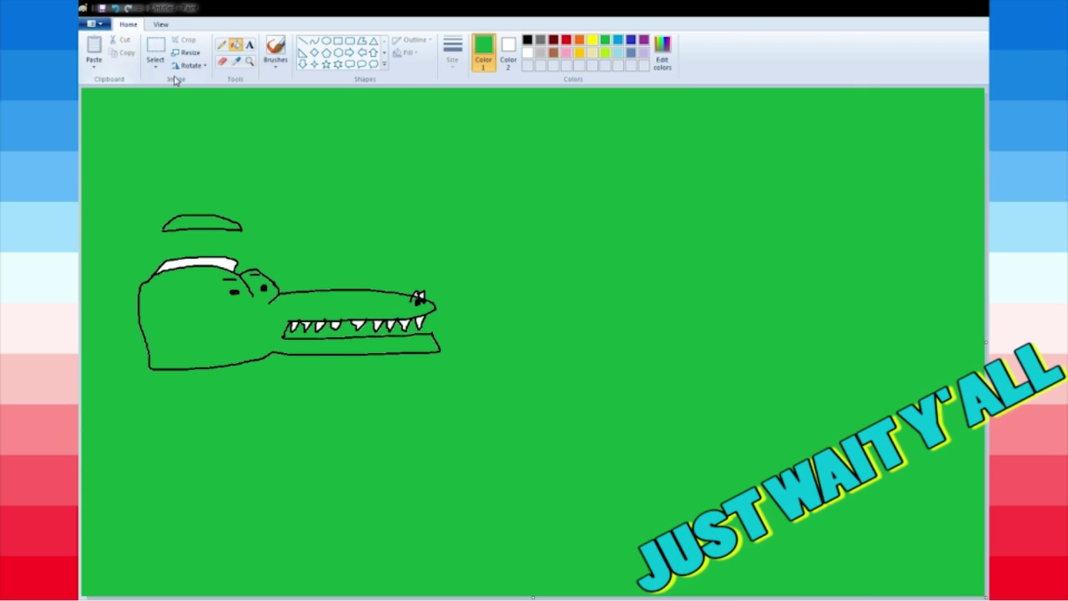
{"action": "left_click", "coordinate": [115, 8]}
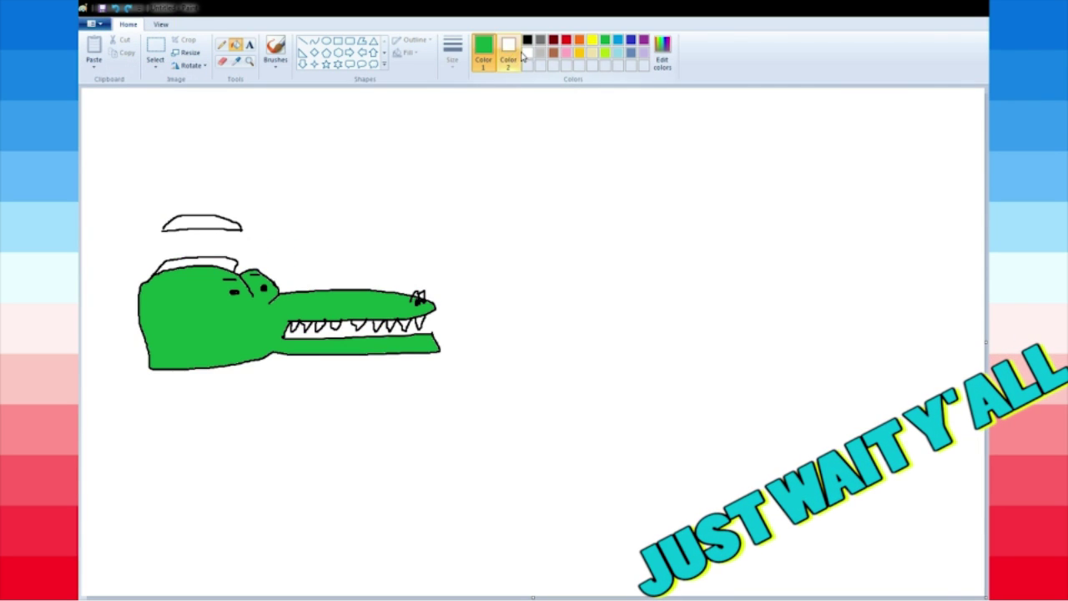
Fill the crocodile's detached skull cap with green.
{"action": "left_click", "coordinate": [222, 46]}
{"action": "left_click", "coordinate": [527, 39]}
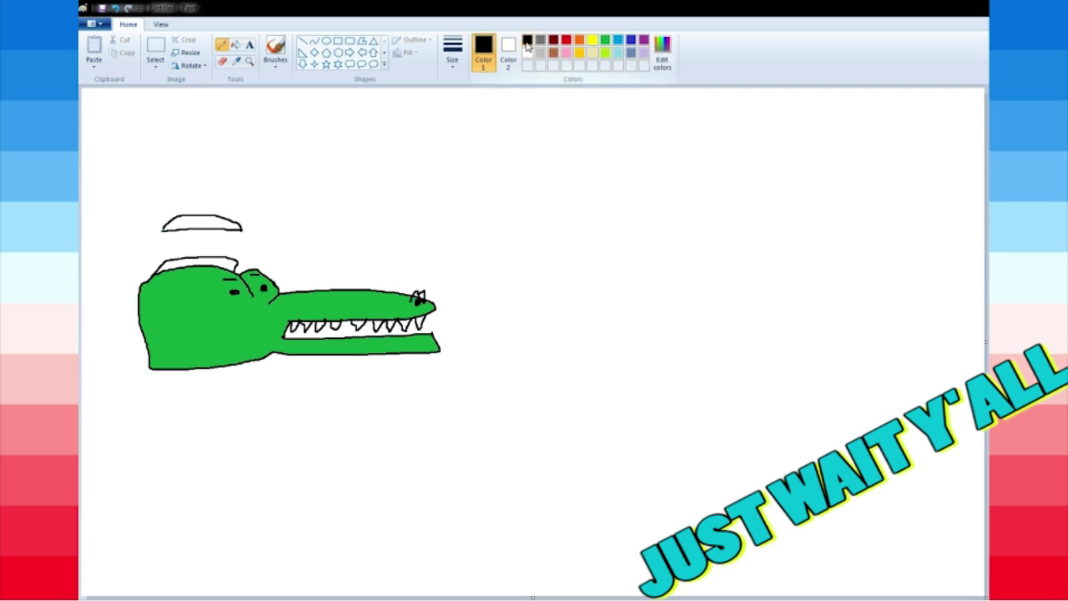
{"action": "left_click", "coordinate": [236, 44]}
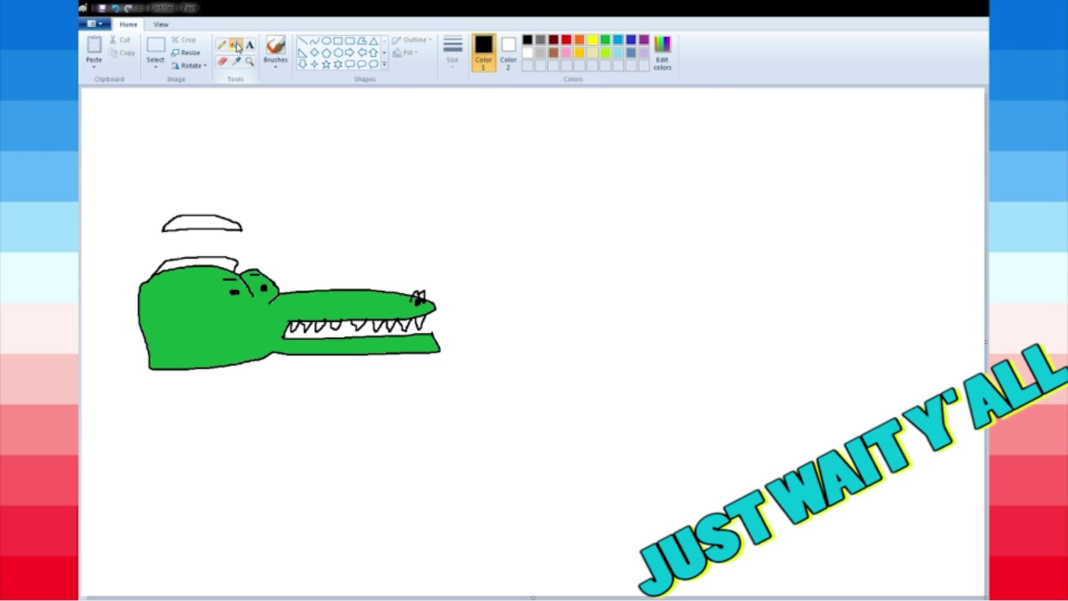
{"action": "left_click", "coordinate": [605, 40]}
{"action": "left_click", "coordinate": [190, 221]}
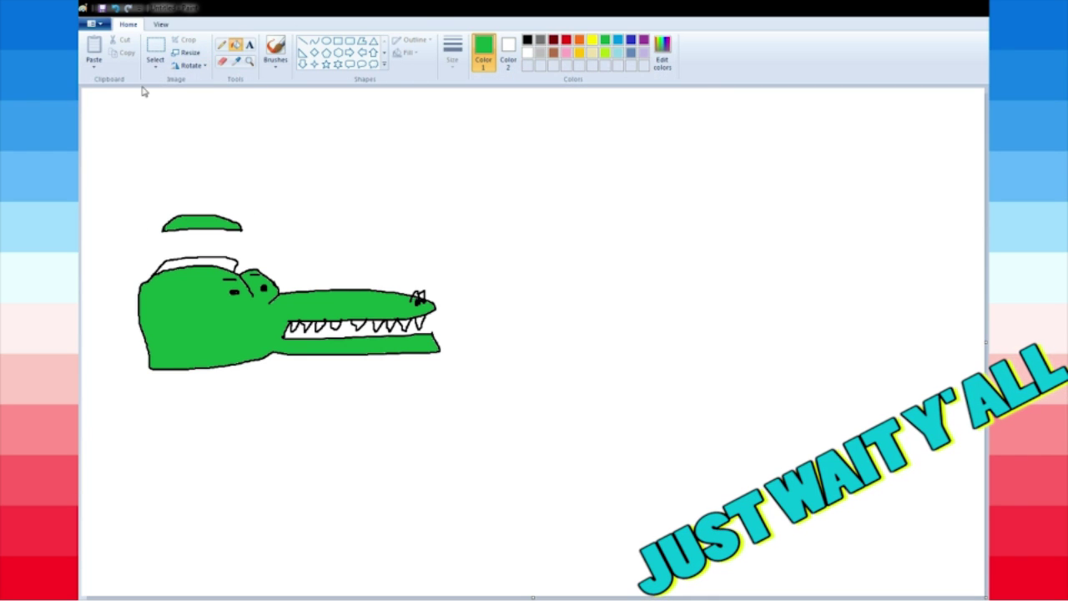
Draw a black-outlined brain with fold lines between the crocodile's skull cap and its head.
{"action": "left_click", "coordinate": [526, 39]}
{"action": "left_click", "coordinate": [275, 49]}
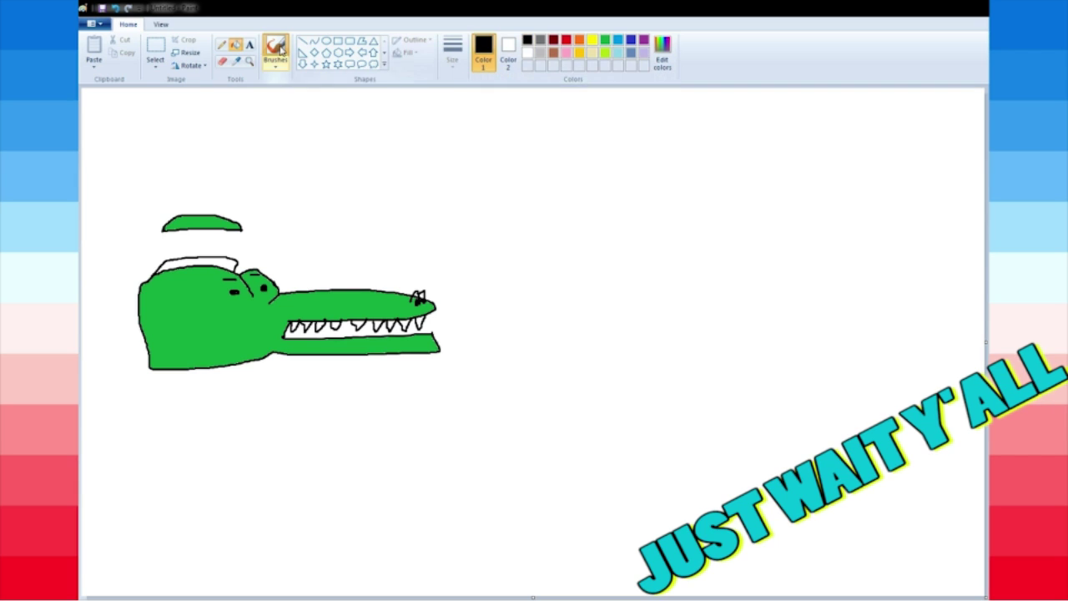
{"action": "mouse_move", "coordinate": [177, 242]}
{"action": "left_mouse_down"}
{"action": "mouse_move", "coordinate": [204, 234]}
{"action": "mouse_move", "coordinate": [225, 250]}
{"action": "mouse_move", "coordinate": [183, 250]}
{"action": "mouse_move", "coordinate": [180, 260]}
{"action": "left_mouse_up"}
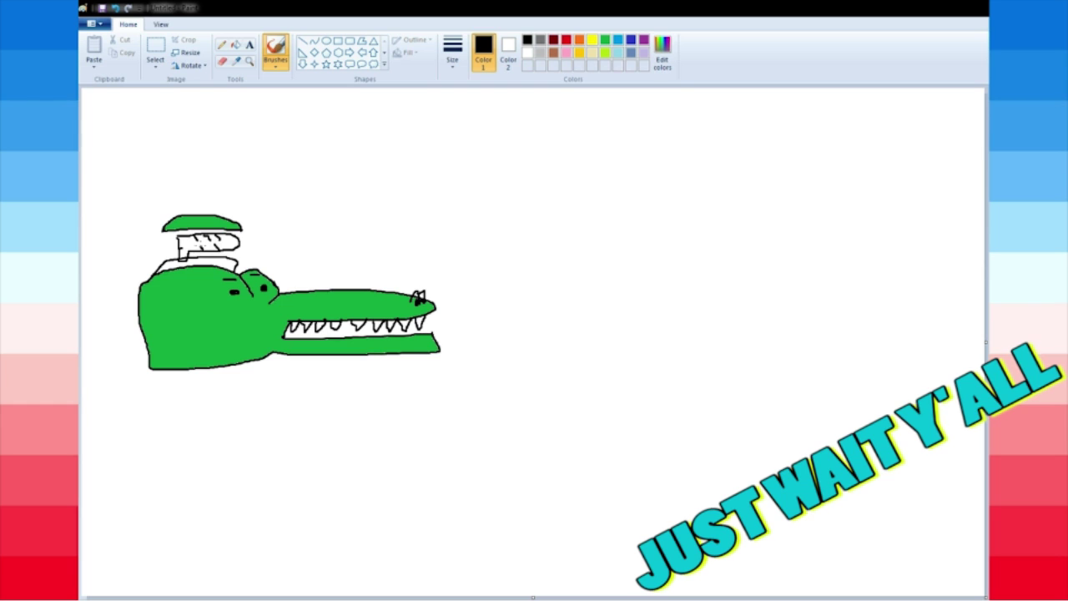
{"action": "left_click", "coordinate": [567, 53]}
{"action": "left_click", "coordinate": [237, 44]}
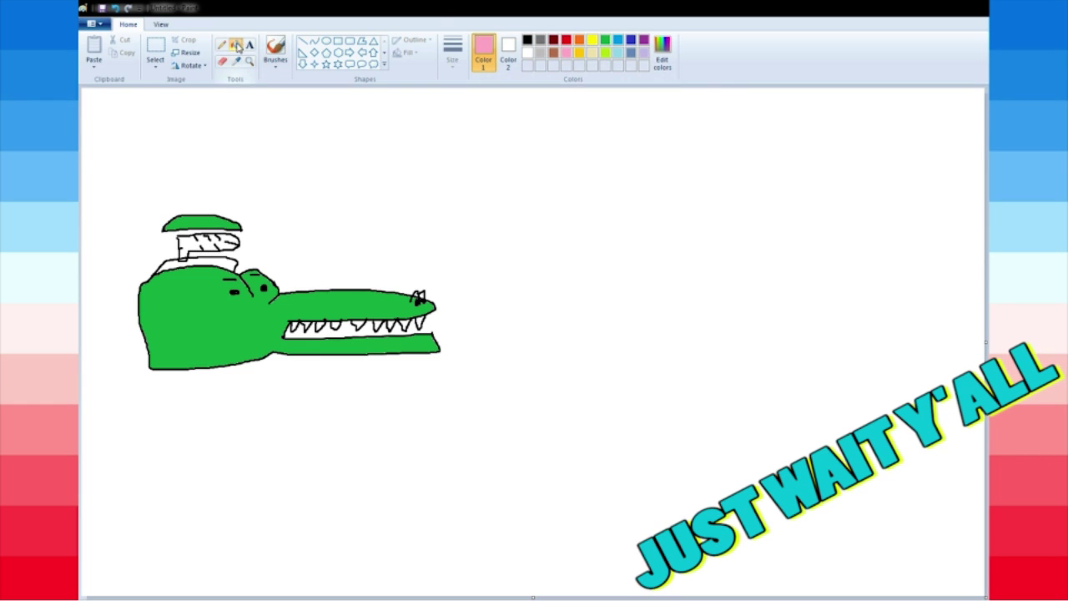
{"action": "left_click", "coordinate": [194, 243]}
{"action": "left_click", "coordinate": [115, 7]}
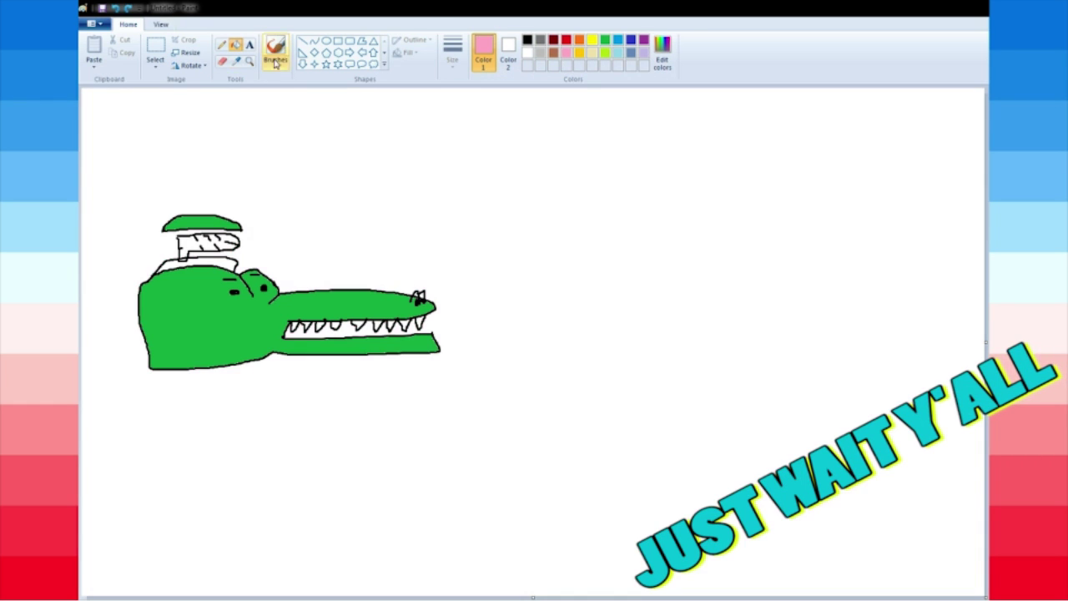
Fill the crocodile's brain with pink and the skull opening beneath it with black.
{"action": "left_click", "coordinate": [276, 50]}
{"action": "left_click", "coordinate": [527, 40]}
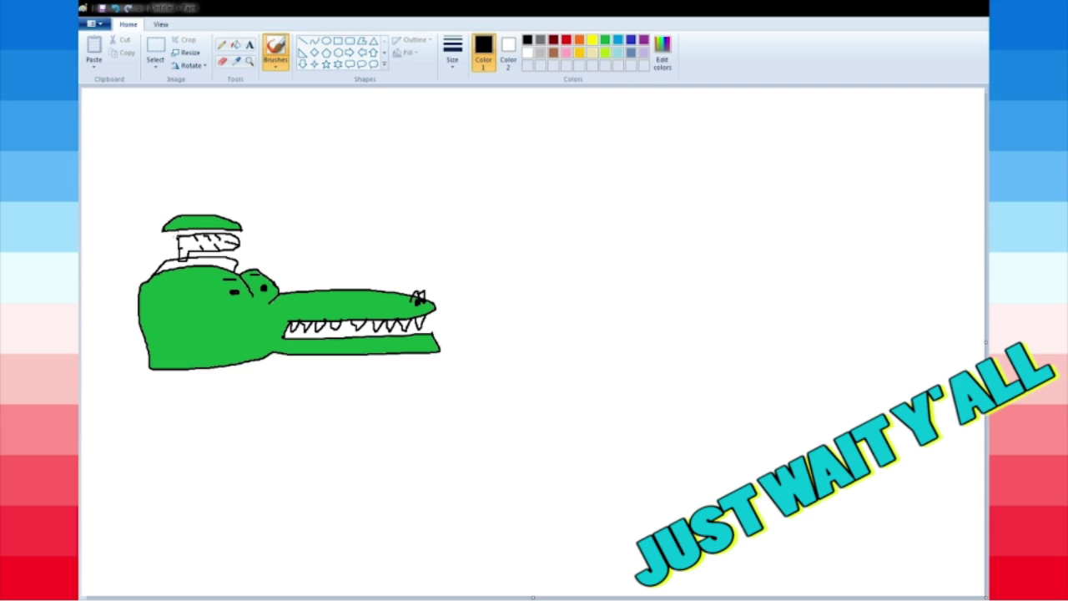
{"action": "left_click", "coordinate": [567, 53]}
{"action": "left_click", "coordinate": [236, 44]}
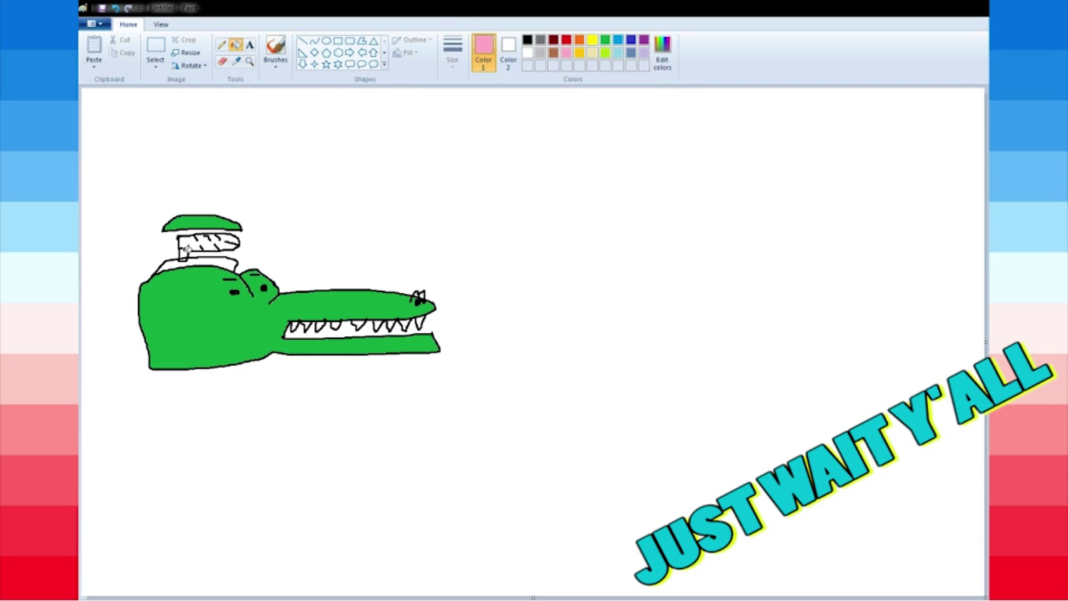
{"action": "left_click", "coordinate": [193, 244]}
{"action": "left_click", "coordinate": [527, 39]}
{"action": "left_click", "coordinate": [200, 264]}
{"action": "left_click", "coordinate": [567, 52]}
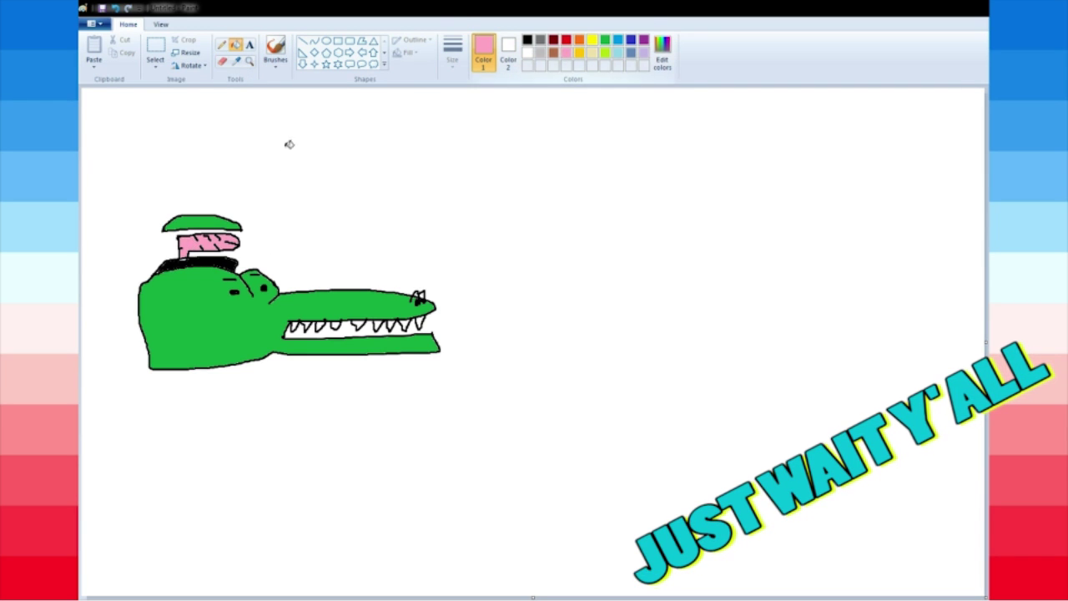
Draw a beast's snout, brow, fangs, wide curved mouth and lower jaw in black opposite the crocodile.
{"action": "left_click", "coordinate": [527, 39]}
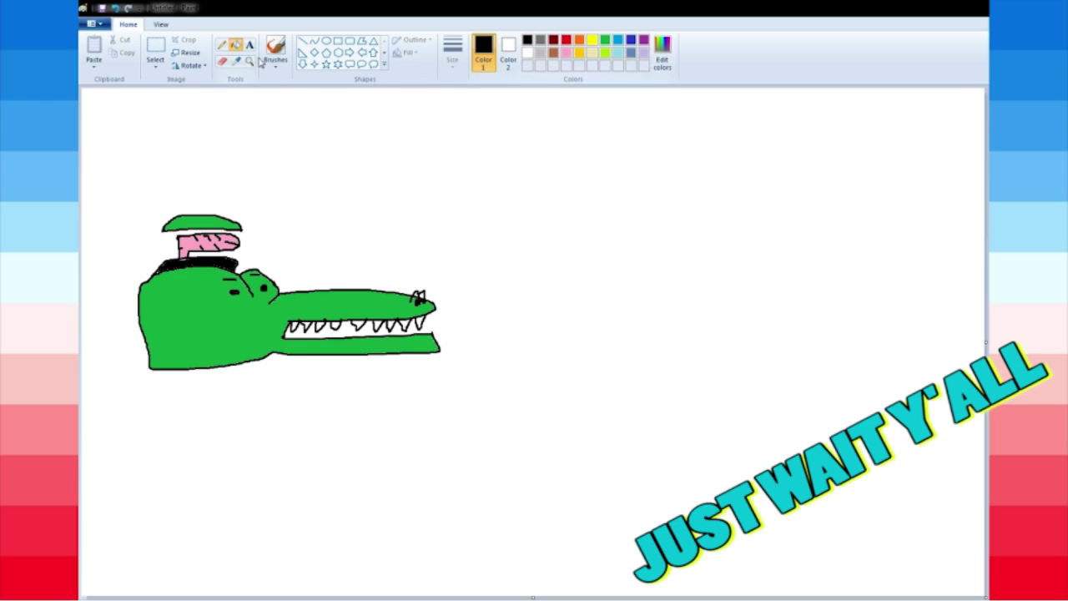
{"action": "left_click", "coordinate": [276, 50]}
{"action": "mouse_move", "coordinate": [652, 292]}
{"action": "left_mouse_down"}
{"action": "mouse_move", "coordinate": [696, 285]}
{"action": "mouse_move", "coordinate": [746, 357]}
{"action": "mouse_move", "coordinate": [701, 414]}
{"action": "mouse_move", "coordinate": [685, 412]}
{"action": "mouse_move", "coordinate": [712, 408]}
{"action": "mouse_move", "coordinate": [663, 307]}
{"action": "mouse_move", "coordinate": [667, 281]}
{"action": "mouse_move", "coordinate": [672, 295]}
{"action": "mouse_move", "coordinate": [679, 282]}
{"action": "mouse_move", "coordinate": [650, 293]}
{"action": "mouse_move", "coordinate": [652, 270]}
{"action": "mouse_move", "coordinate": [663, 260]}
{"action": "mouse_move", "coordinate": [667, 269]}
{"action": "mouse_move", "coordinate": [682, 231]}
{"action": "mouse_move", "coordinate": [687, 243]}
{"action": "mouse_move", "coordinate": [683, 231]}
{"action": "mouse_move", "coordinate": [713, 236]}
{"action": "mouse_move", "coordinate": [692, 229]}
{"action": "mouse_move", "coordinate": [758, 244]}
{"action": "left_mouse_up"}
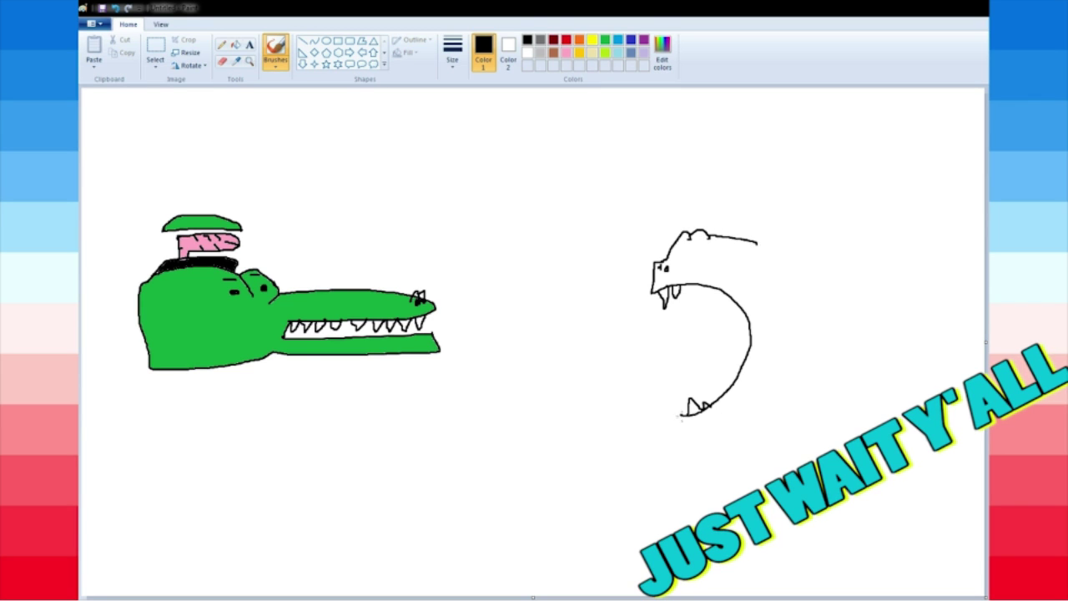
{"action": "left_click_drag", "start_coordinate": [681, 416], "coordinate": [778, 418]}
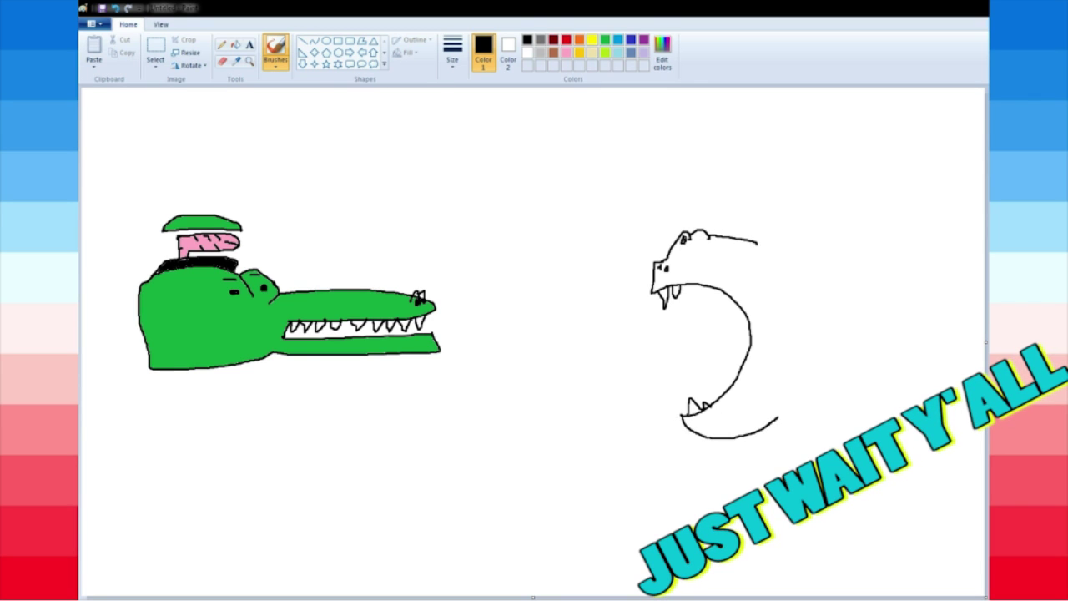
Draw the beast's second eye, two ears, the back of its head and a spiky mane around it.
{"action": "mouse_move", "coordinate": [695, 242]}
{"action": "left_mouse_down"}
{"action": "mouse_move", "coordinate": [732, 216]}
{"action": "mouse_move", "coordinate": [736, 235]}
{"action": "mouse_move", "coordinate": [706, 216]}
{"action": "left_mouse_up"}
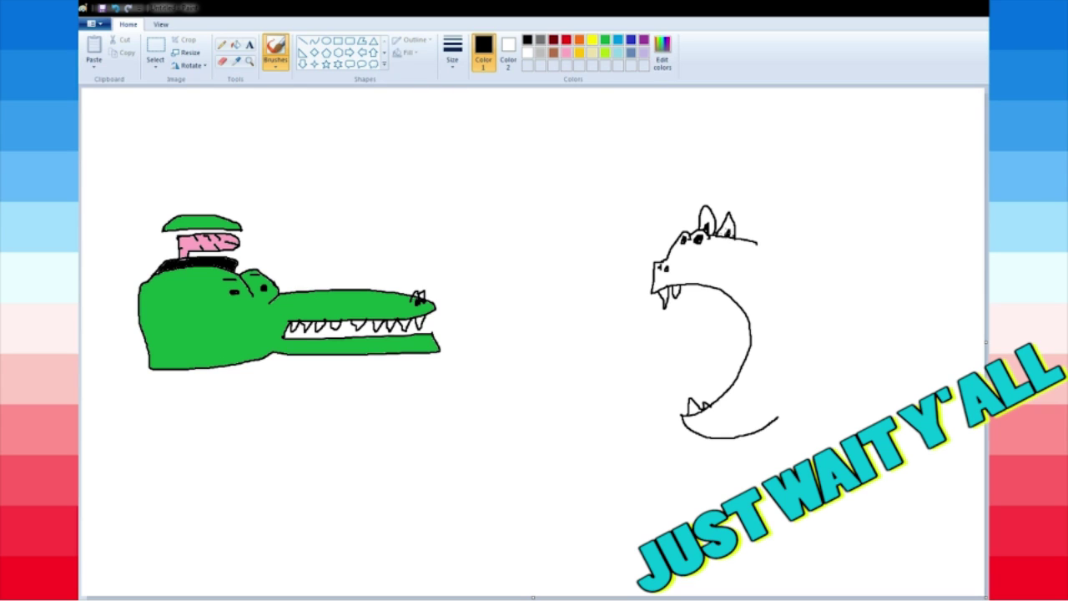
{"action": "mouse_move", "coordinate": [758, 243]}
{"action": "left_mouse_down"}
{"action": "mouse_move", "coordinate": [791, 275]}
{"action": "mouse_move", "coordinate": [810, 376]}
{"action": "mouse_move", "coordinate": [778, 419]}
{"action": "left_mouse_up"}
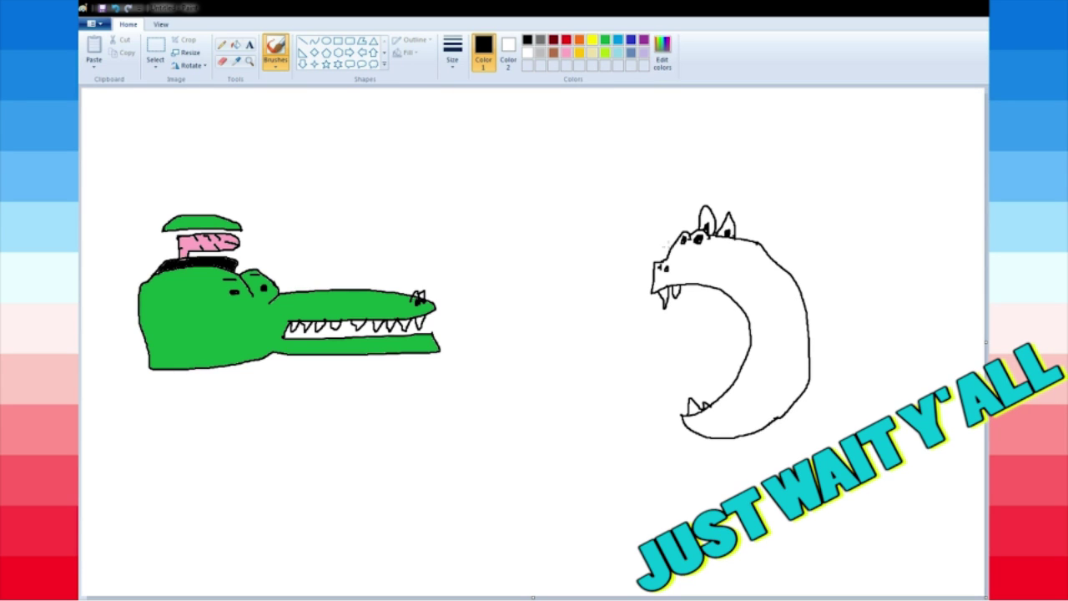
{"action": "mouse_move", "coordinate": [667, 245]}
{"action": "left_mouse_down"}
{"action": "mouse_move", "coordinate": [738, 181]}
{"action": "mouse_move", "coordinate": [857, 197]}
{"action": "mouse_move", "coordinate": [865, 331]}
{"action": "mouse_move", "coordinate": [853, 399]}
{"action": "mouse_move", "coordinate": [809, 435]}
{"action": "left_mouse_up"}
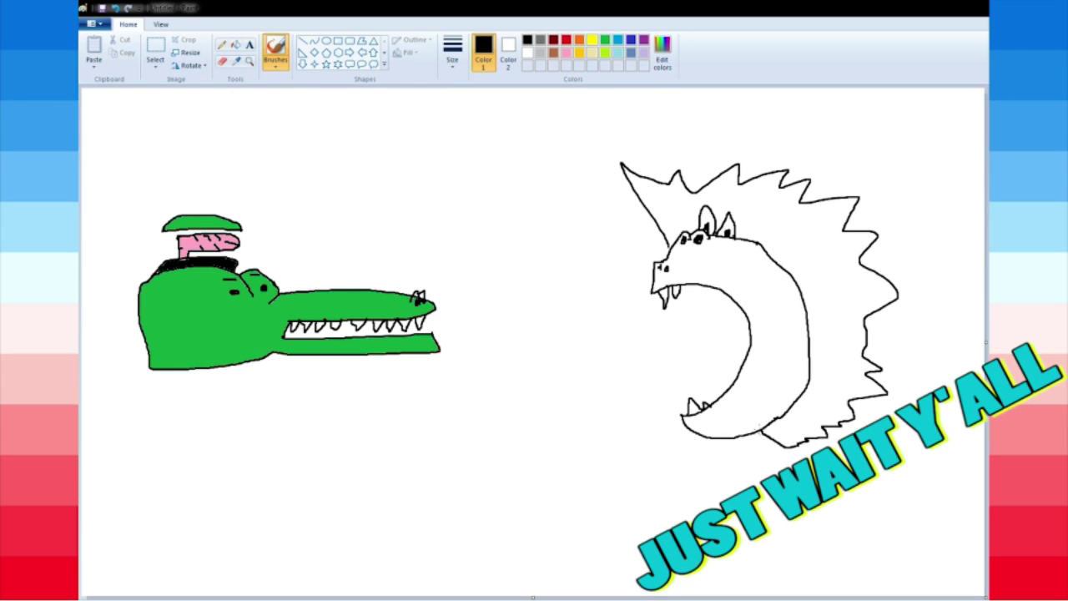
Fill the beast's face with gold and its spiky mane with orange.
{"action": "left_click", "coordinate": [579, 53]}
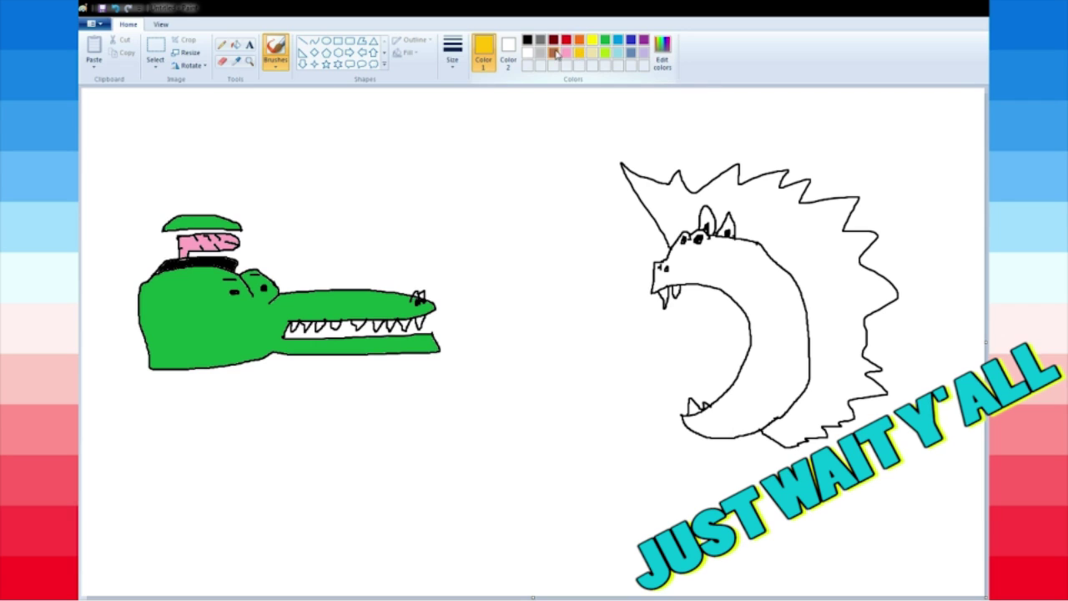
{"action": "left_click", "coordinate": [236, 45]}
{"action": "left_click", "coordinate": [763, 288]}
{"action": "left_click", "coordinate": [580, 39]}
{"action": "left_click", "coordinate": [807, 221]}
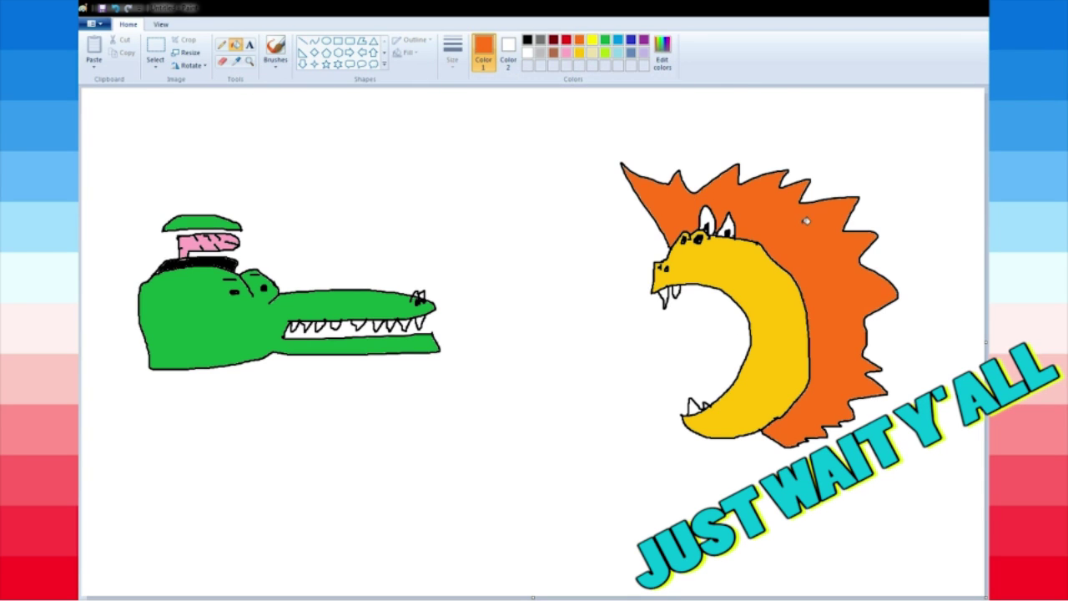
Fill both of the beast's ears with yellow.
{"action": "left_click", "coordinate": [591, 39]}
{"action": "left_click", "coordinate": [707, 220]}
{"action": "left_click", "coordinate": [727, 224]}
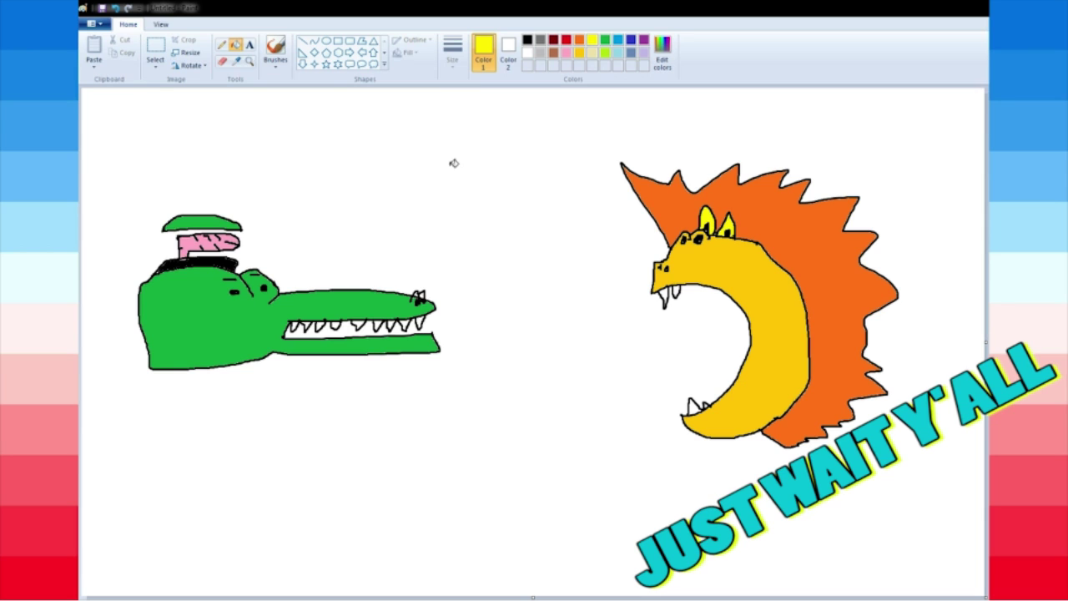
Select the beast's head from just above the snout upward and move it up to leave a horizontal gap.
{"action": "left_click", "coordinate": [155, 48]}
{"action": "left_click_drag", "start_coordinate": [594, 122], "coordinate": [875, 268]}
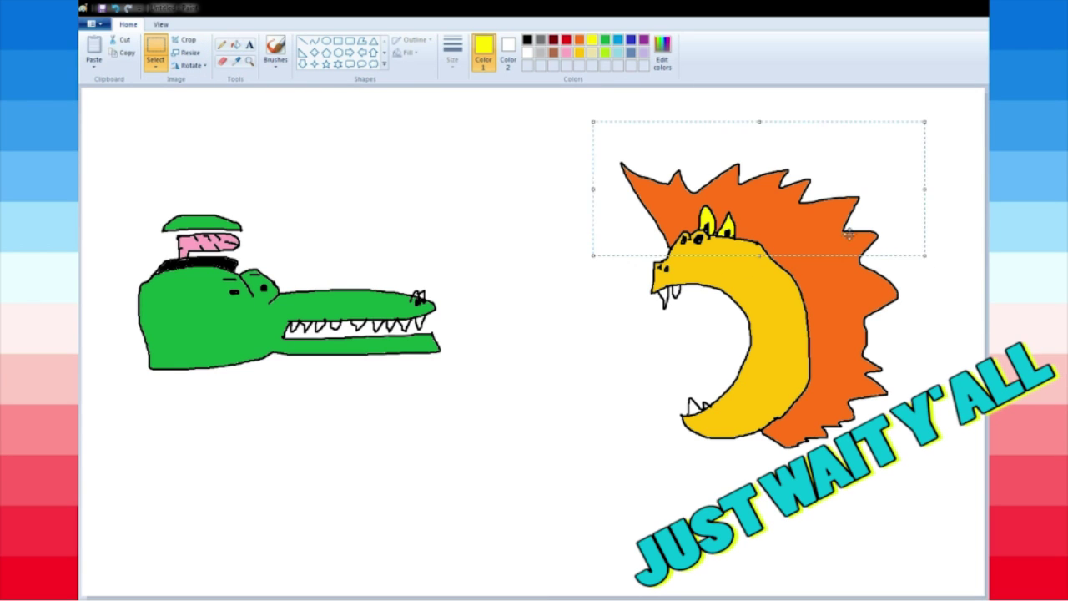
{"action": "left_click_drag", "start_coordinate": [828, 234], "coordinate": [826, 189]}
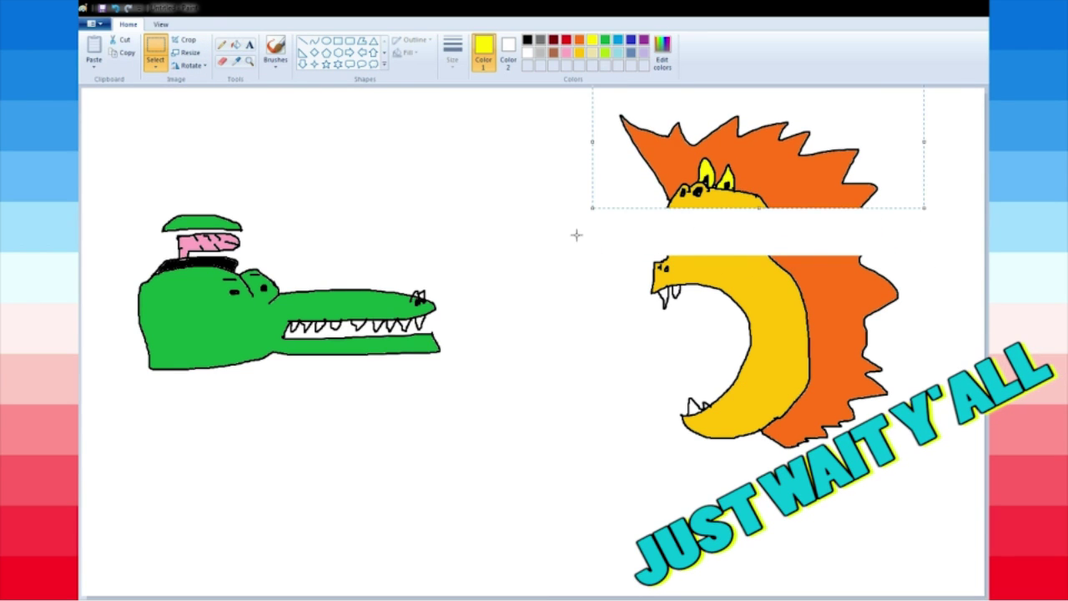
{"action": "left_click_drag", "start_coordinate": [750, 180], "coordinate": [747, 196]}
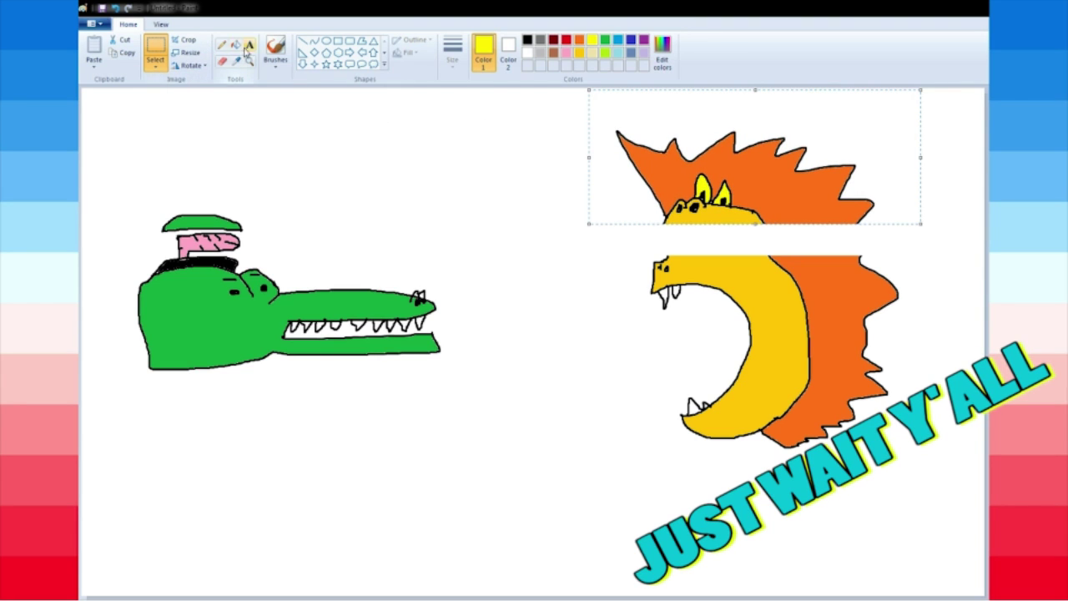
Draw a tongue in black inside the beast's open mouth and fill it with red.
{"action": "left_click", "coordinate": [275, 51]}
{"action": "left_click", "coordinate": [528, 40]}
{"action": "mouse_move", "coordinate": [743, 363]}
{"action": "left_mouse_down"}
{"action": "mouse_move", "coordinate": [705, 355]}
{"action": "mouse_move", "coordinate": [729, 382]}
{"action": "left_mouse_up"}
{"action": "left_click", "coordinate": [565, 39]}
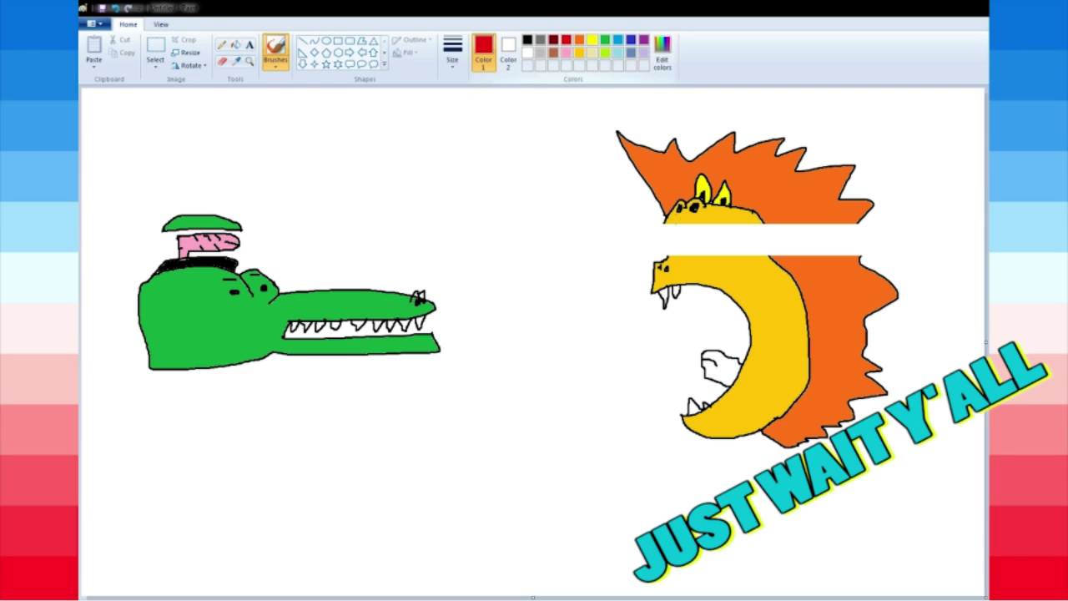
{"action": "left_click", "coordinate": [236, 44]}
{"action": "left_click", "coordinate": [720, 369]}
Draw a folded brain in black in the gap of the beast's head and fill it with pink.
{"action": "left_click", "coordinate": [276, 50]}
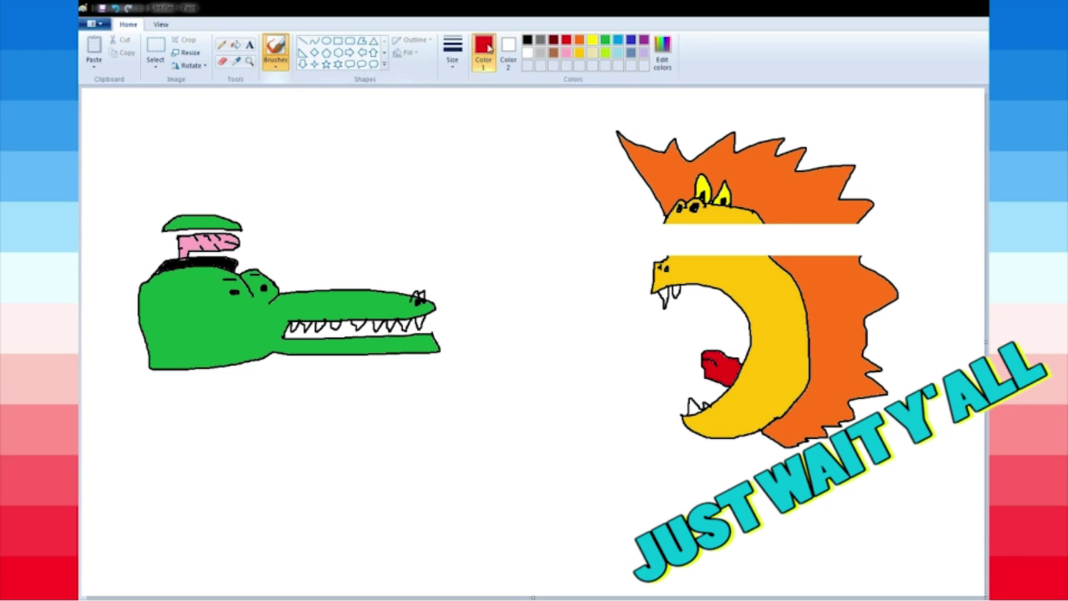
{"action": "left_click", "coordinate": [527, 40]}
{"action": "mouse_move", "coordinate": [706, 231]}
{"action": "left_mouse_down"}
{"action": "mouse_move", "coordinate": [741, 250]}
{"action": "mouse_move", "coordinate": [726, 227]}
{"action": "mouse_move", "coordinate": [708, 228]}
{"action": "left_mouse_up"}
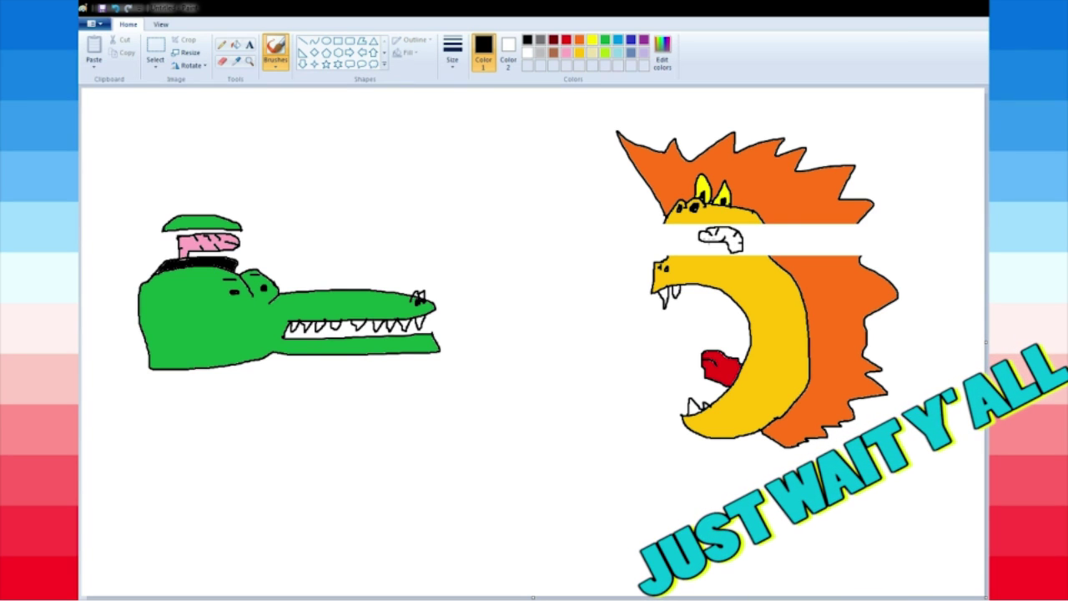
{"action": "left_click", "coordinate": [567, 52]}
{"action": "left_click", "coordinate": [236, 45]}
{"action": "left_click", "coordinate": [722, 239]}
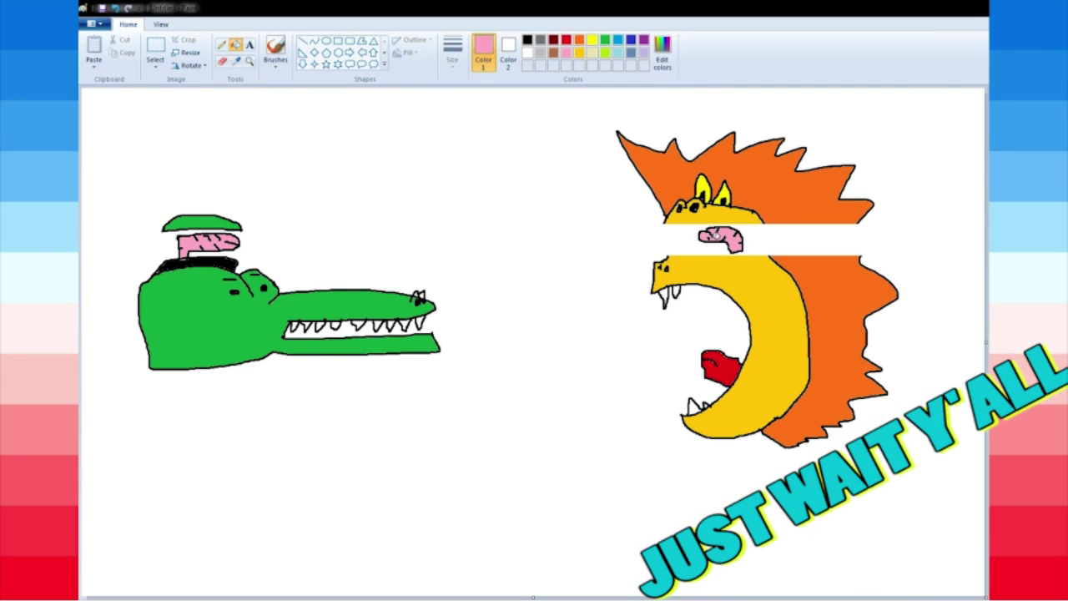
Outline the skull opening around the lower part of the beast's brain and fill it with black.
{"action": "left_click", "coordinate": [276, 50]}
{"action": "left_click", "coordinate": [527, 39]}
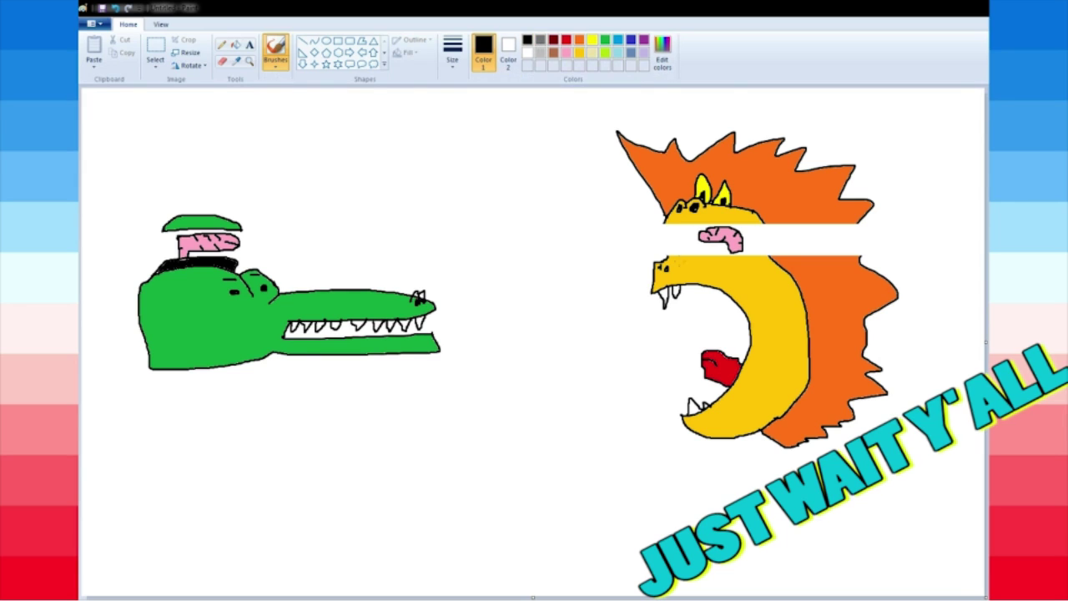
{"action": "mouse_move", "coordinate": [690, 244]}
{"action": "left_mouse_down"}
{"action": "mouse_move", "coordinate": [674, 250]}
{"action": "mouse_move", "coordinate": [699, 238]}
{"action": "mouse_move", "coordinate": [763, 247]}
{"action": "mouse_move", "coordinate": [765, 259]}
{"action": "left_mouse_up"}
{"action": "left_click", "coordinate": [236, 44]}
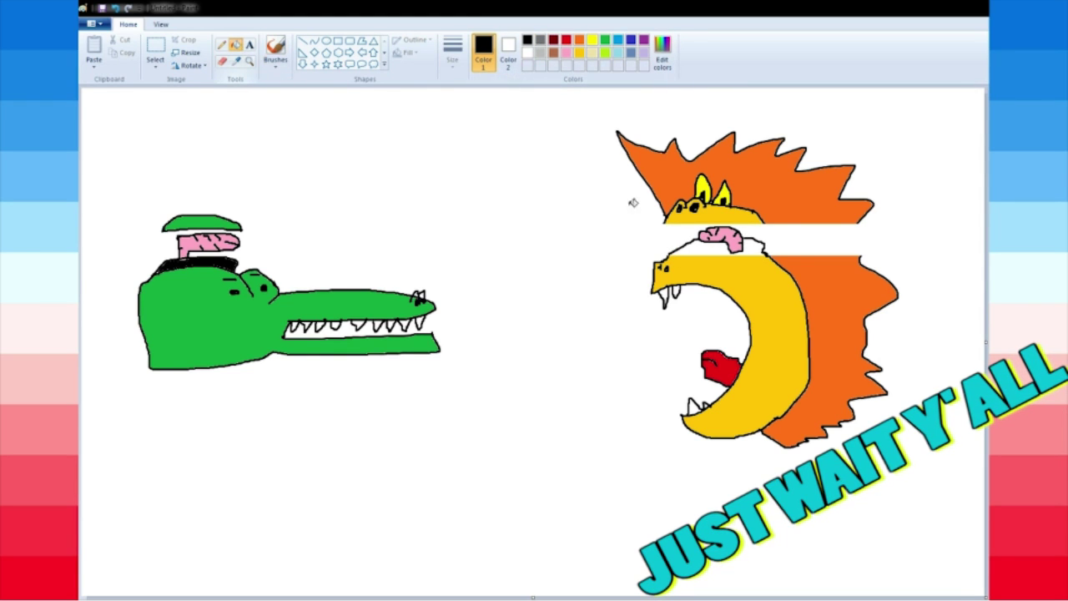
{"action": "left_click", "coordinate": [711, 249]}
Draw two black wavy lines between the two heads as an approximately-equal sign.
{"action": "left_click", "coordinate": [275, 49]}
{"action": "left_click_drag", "start_coordinate": [482, 304], "coordinate": [558, 294]}
{"action": "left_click_drag", "start_coordinate": [485, 329], "coordinate": [559, 319]}
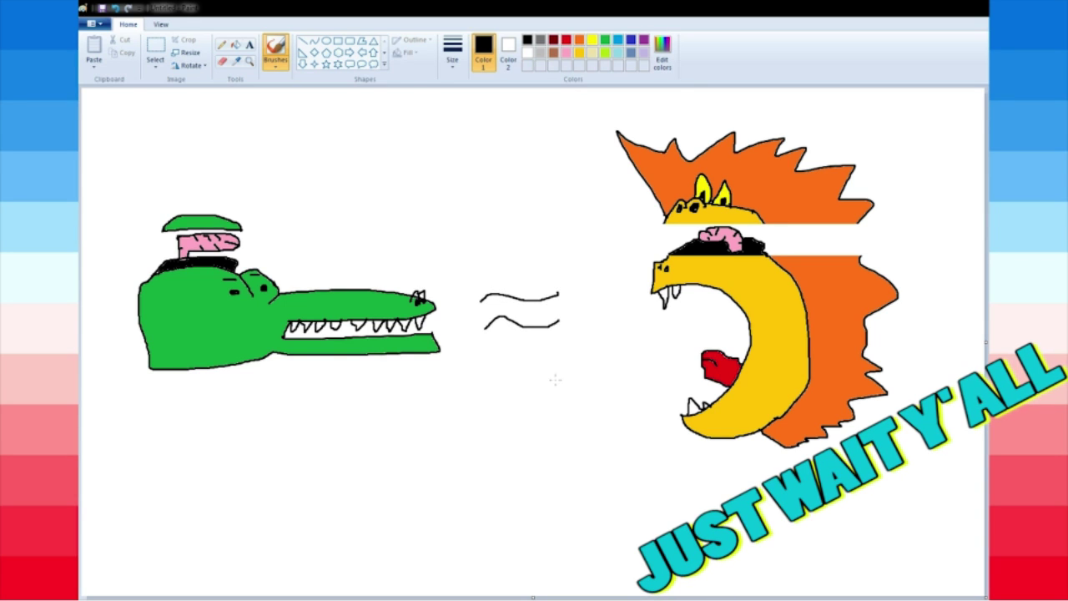
{"action": "left_click", "coordinate": [222, 44]}
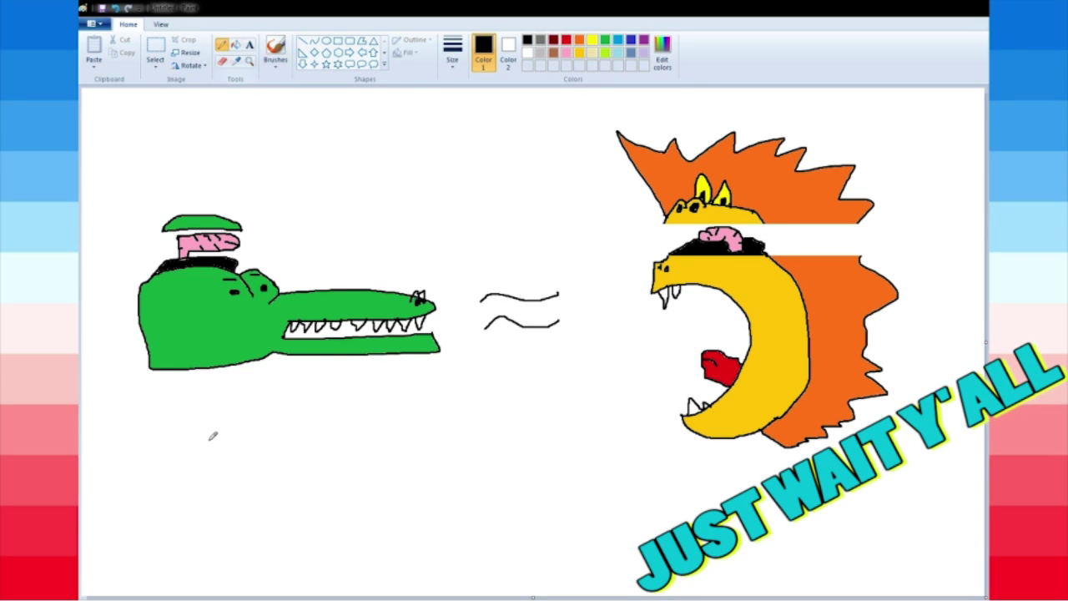
{"action": "left_click_drag", "start_coordinate": [153, 423], "coordinate": [221, 411]}
{"action": "left_click", "coordinate": [117, 8]}
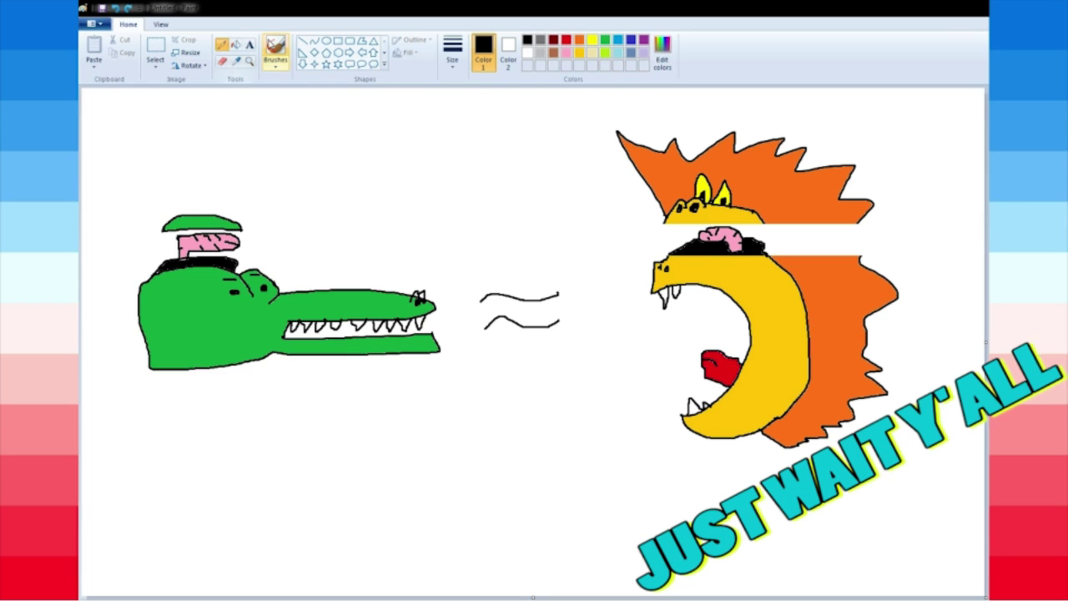
{"action": "left_click", "coordinate": [275, 49]}
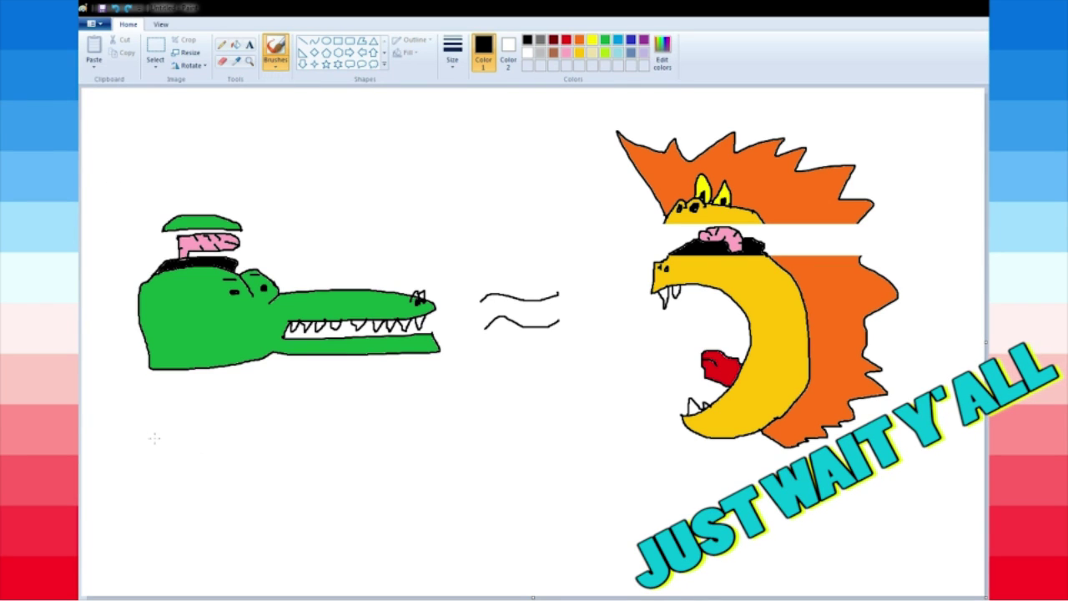
{"action": "mouse_move", "coordinate": [155, 437]}
{"action": "left_mouse_down"}
{"action": "mouse_move", "coordinate": [201, 440]}
{"action": "mouse_move", "coordinate": [224, 537]}
{"action": "mouse_move", "coordinate": [146, 542]}
{"action": "mouse_move", "coordinate": [153, 439]}
{"action": "mouse_move", "coordinate": [260, 489]}
{"action": "left_mouse_up"}
{"action": "left_click", "coordinate": [117, 8]}
Draw two upright cards in black below the crocodile, with a triangle in the first and a small pot shape in the second.
{"action": "mouse_move", "coordinate": [158, 435]}
{"action": "left_mouse_down"}
{"action": "mouse_move", "coordinate": [214, 436]}
{"action": "mouse_move", "coordinate": [222, 508]}
{"action": "mouse_move", "coordinate": [177, 523]}
{"action": "mouse_move", "coordinate": [154, 478]}
{"action": "mouse_move", "coordinate": [154, 435]}
{"action": "left_mouse_up"}
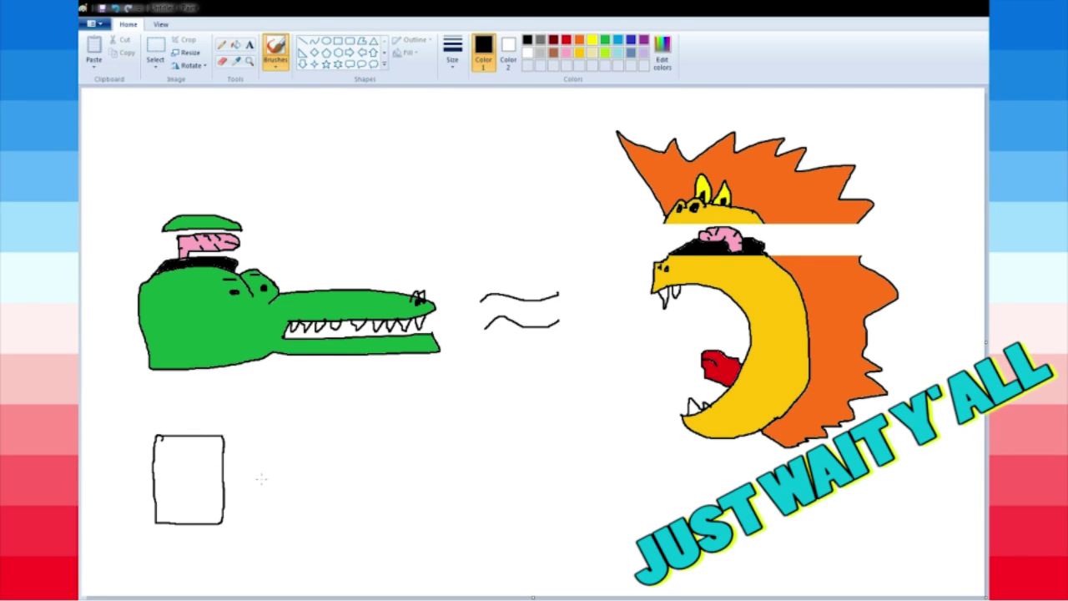
{"action": "mouse_move", "coordinate": [245, 474]}
{"action": "left_mouse_down"}
{"action": "mouse_move", "coordinate": [311, 524]}
{"action": "mouse_move", "coordinate": [298, 581]}
{"action": "mouse_move", "coordinate": [236, 571]}
{"action": "mouse_move", "coordinate": [241, 476]}
{"action": "left_mouse_up"}
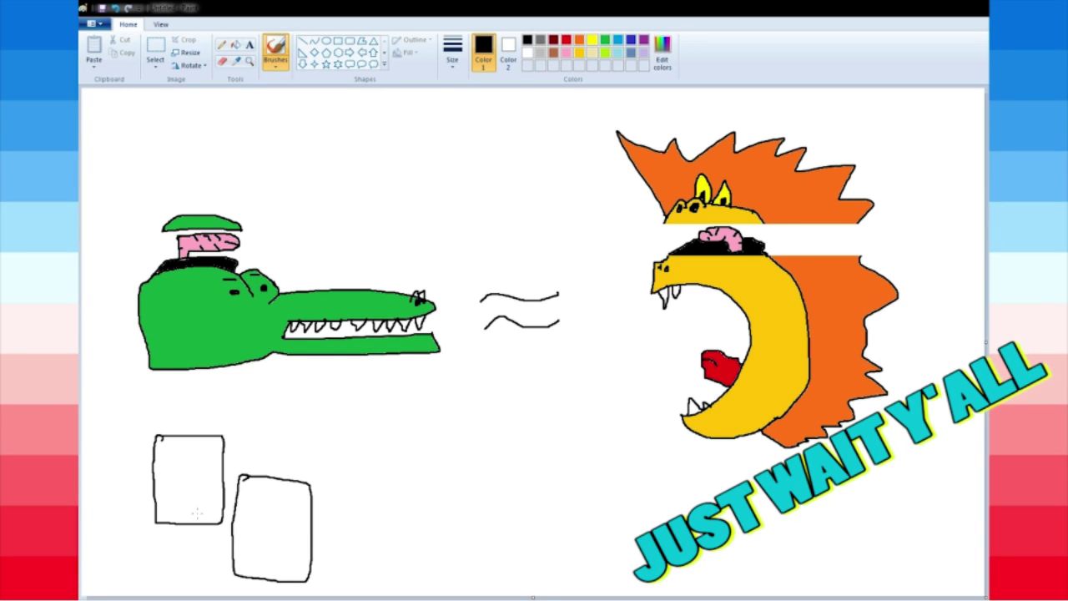
{"action": "mouse_move", "coordinate": [172, 479]}
{"action": "left_mouse_down"}
{"action": "mouse_move", "coordinate": [184, 510]}
{"action": "mouse_move", "coordinate": [203, 493]}
{"action": "mouse_move", "coordinate": [173, 484]}
{"action": "left_mouse_up"}
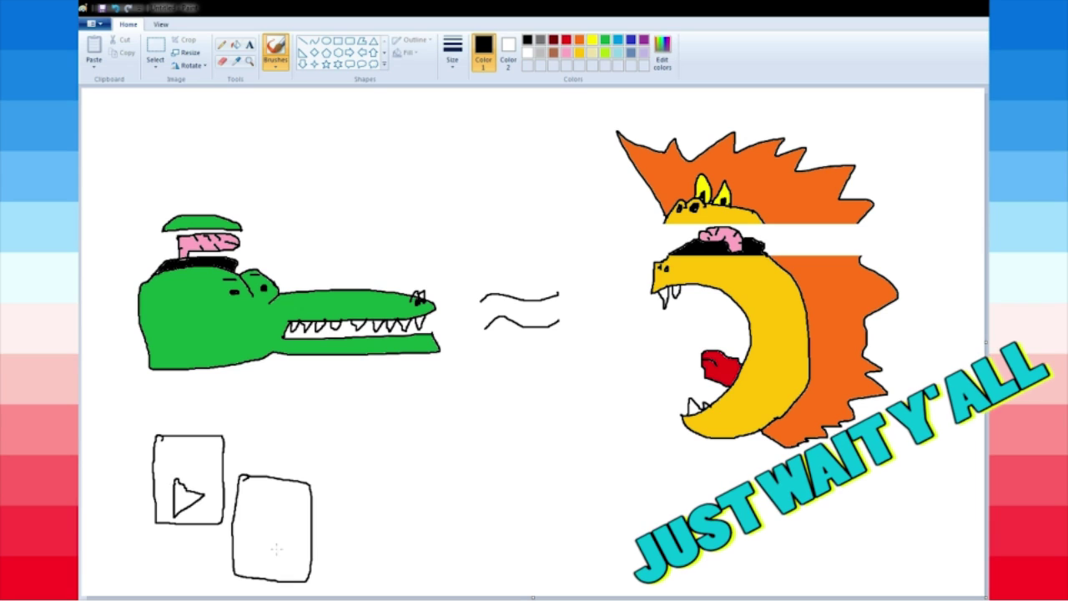
{"action": "mouse_move", "coordinate": [259, 546]}
{"action": "left_mouse_down"}
{"action": "mouse_move", "coordinate": [267, 571]}
{"action": "mouse_move", "coordinate": [290, 544]}
{"action": "mouse_move", "coordinate": [258, 548]}
{"action": "left_mouse_up"}
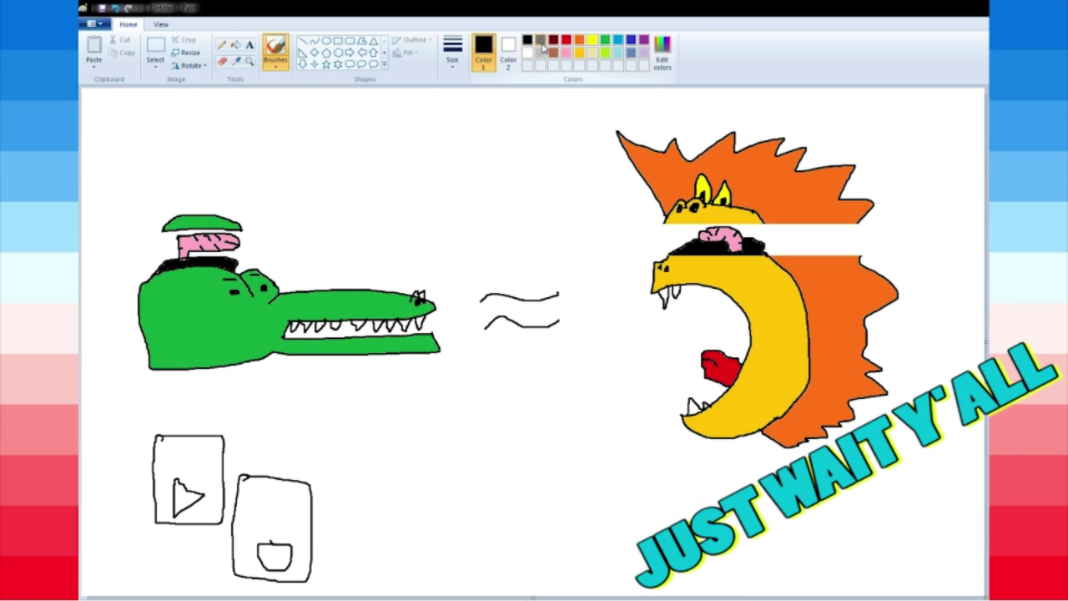
Fill the first card with dark gray and its triangle with light gray.
{"action": "left_click", "coordinate": [540, 39]}
{"action": "left_click", "coordinate": [236, 44]}
{"action": "left_click", "coordinate": [164, 467]}
{"action": "left_click", "coordinate": [189, 499]}
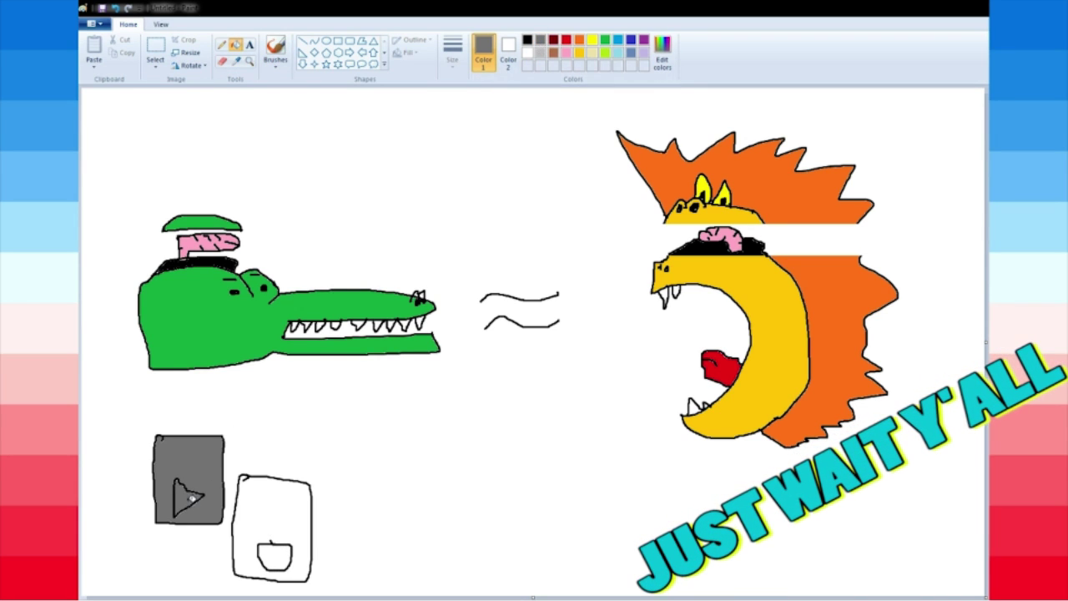
{"action": "left_click", "coordinate": [540, 52]}
{"action": "left_click", "coordinate": [186, 498]}
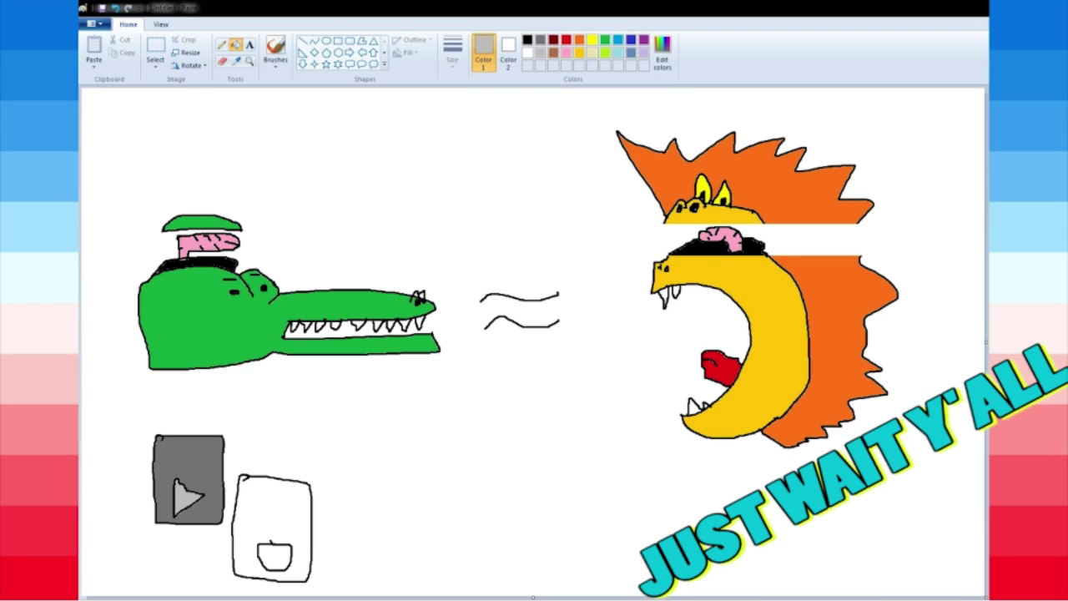
Fill the second card with the custom dark red and fill the small shape inside it.
{"action": "left_click", "coordinate": [527, 65]}
{"action": "left_click", "coordinate": [268, 509]}
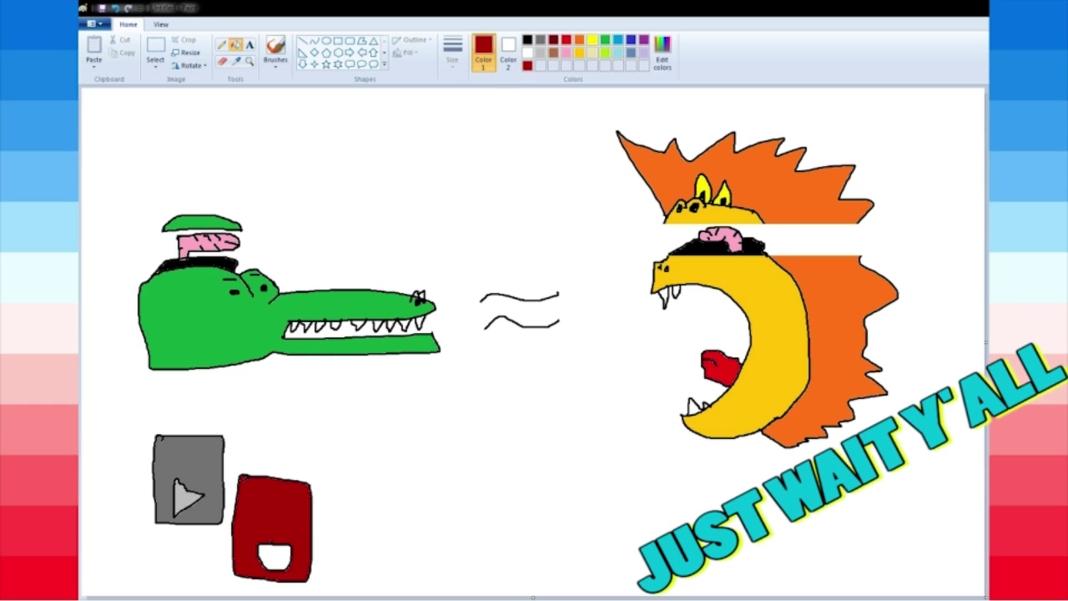
{"action": "left_click", "coordinate": [275, 556]}
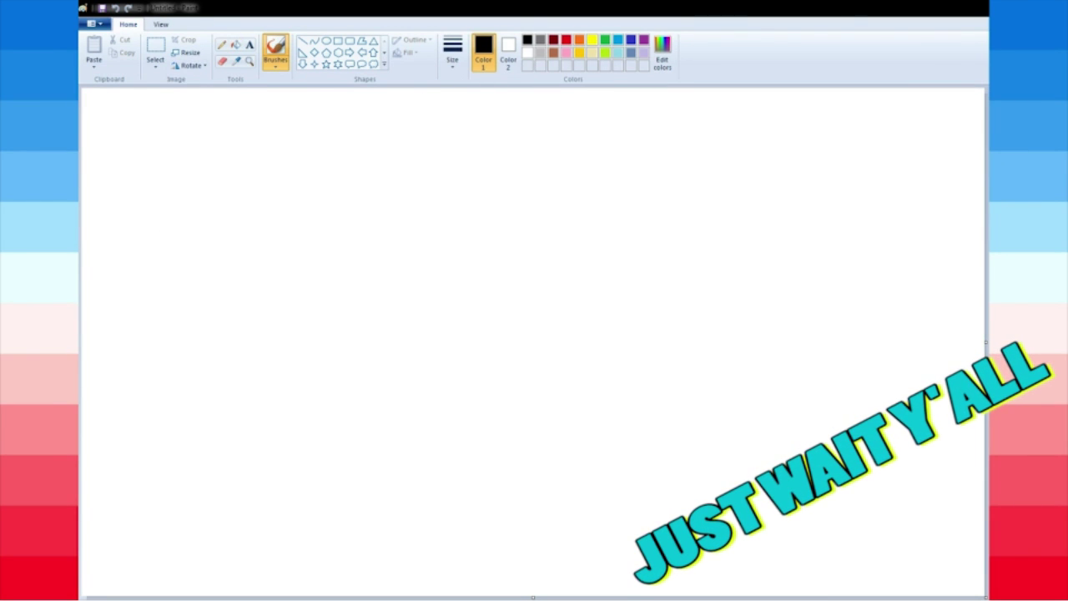
Draw a crocodile's head in black on the blank canvas, with long toothed jaws, eyes, an open skull rim and a separate skull cap above.
{"action": "mouse_move", "coordinate": [151, 276]}
{"action": "left_mouse_down"}
{"action": "mouse_move", "coordinate": [236, 273]}
{"action": "mouse_move", "coordinate": [248, 287]}
{"action": "mouse_move", "coordinate": [361, 291]}
{"action": "mouse_move", "coordinate": [421, 316]}
{"action": "mouse_move", "coordinate": [287, 321]}
{"action": "left_mouse_up"}
{"action": "mouse_move", "coordinate": [433, 332]}
{"action": "left_mouse_down"}
{"action": "mouse_move", "coordinate": [411, 352]}
{"action": "mouse_move", "coordinate": [272, 352]}
{"action": "mouse_move", "coordinate": [366, 336]}
{"action": "mouse_move", "coordinate": [282, 338]}
{"action": "mouse_move", "coordinate": [299, 317]}
{"action": "mouse_move", "coordinate": [309, 329]}
{"action": "mouse_move", "coordinate": [323, 316]}
{"action": "mouse_move", "coordinate": [334, 328]}
{"action": "mouse_move", "coordinate": [339, 316]}
{"action": "mouse_move", "coordinate": [354, 328]}
{"action": "mouse_move", "coordinate": [420, 302]}
{"action": "left_mouse_up"}
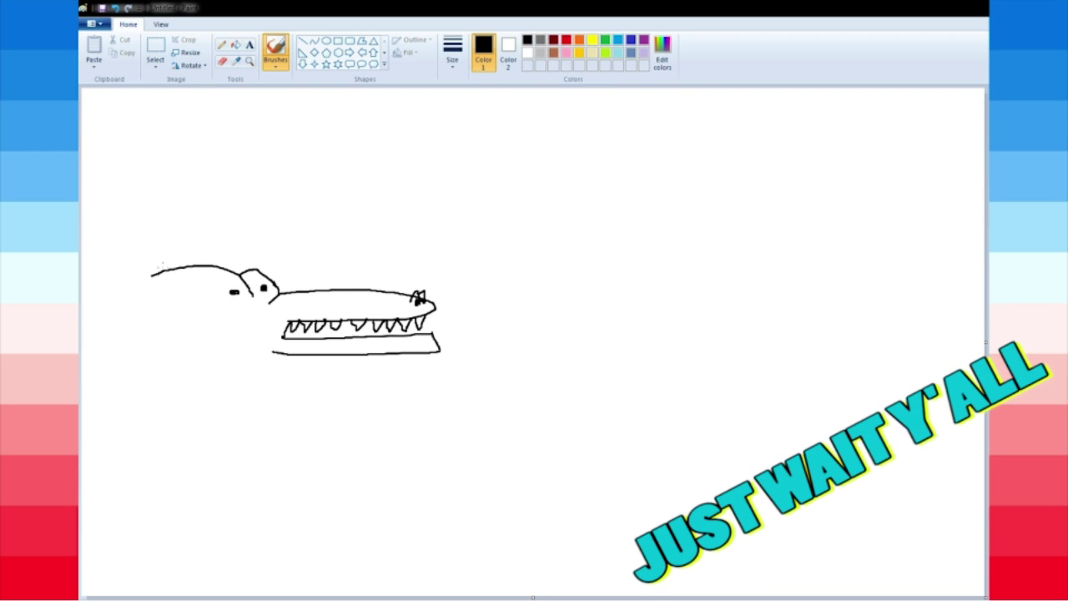
{"action": "mouse_move", "coordinate": [152, 274]}
{"action": "left_mouse_down"}
{"action": "mouse_move", "coordinate": [203, 255]}
{"action": "mouse_move", "coordinate": [240, 272]}
{"action": "left_mouse_up"}
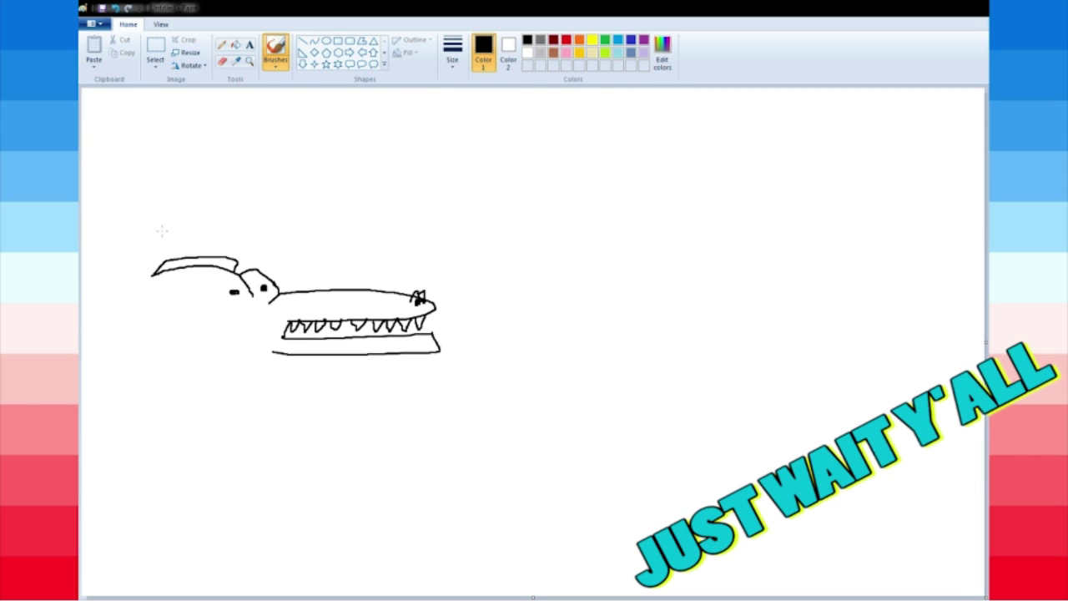
{"action": "mouse_move", "coordinate": [162, 231]}
{"action": "left_mouse_down"}
{"action": "mouse_move", "coordinate": [227, 227]}
{"action": "mouse_move", "coordinate": [163, 227]}
{"action": "mouse_move", "coordinate": [197, 216]}
{"action": "mouse_move", "coordinate": [243, 229]}
{"action": "left_mouse_up"}
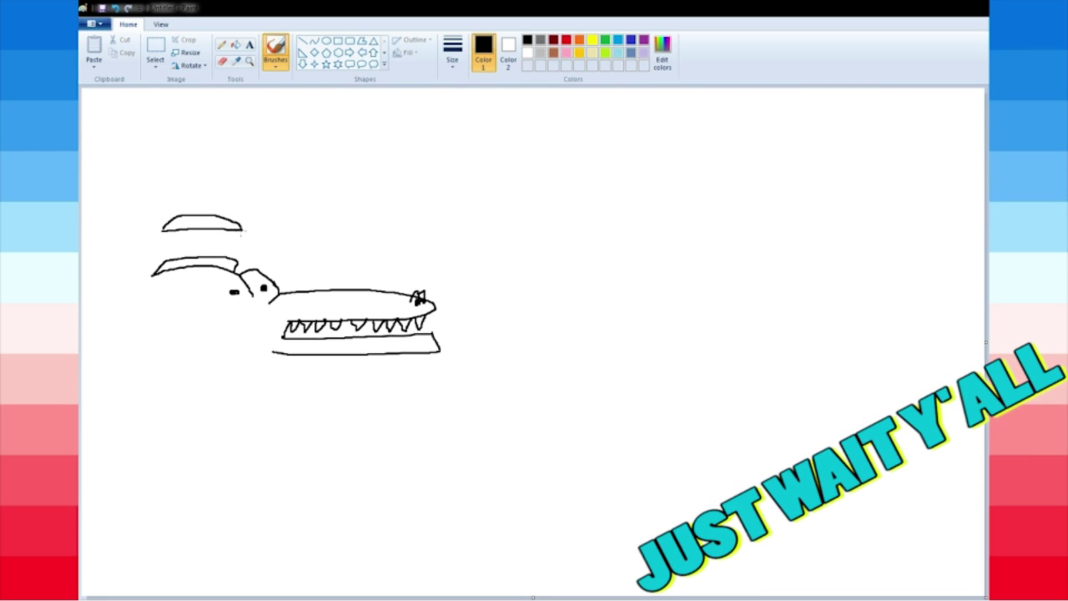
{"action": "mouse_move", "coordinate": [263, 357]}
{"action": "left_mouse_down"}
{"action": "mouse_move", "coordinate": [163, 369]}
{"action": "mouse_move", "coordinate": [138, 309]}
{"action": "mouse_move", "coordinate": [155, 265]}
{"action": "left_mouse_up"}
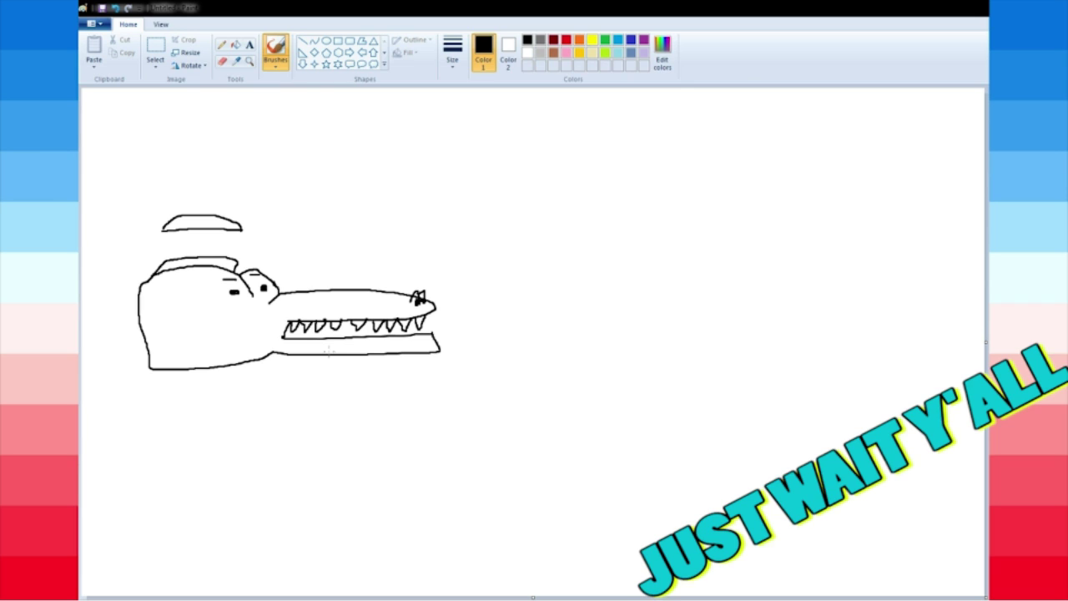
Fill the crocodile's head and jaws with green.
{"action": "left_click", "coordinate": [605, 40]}
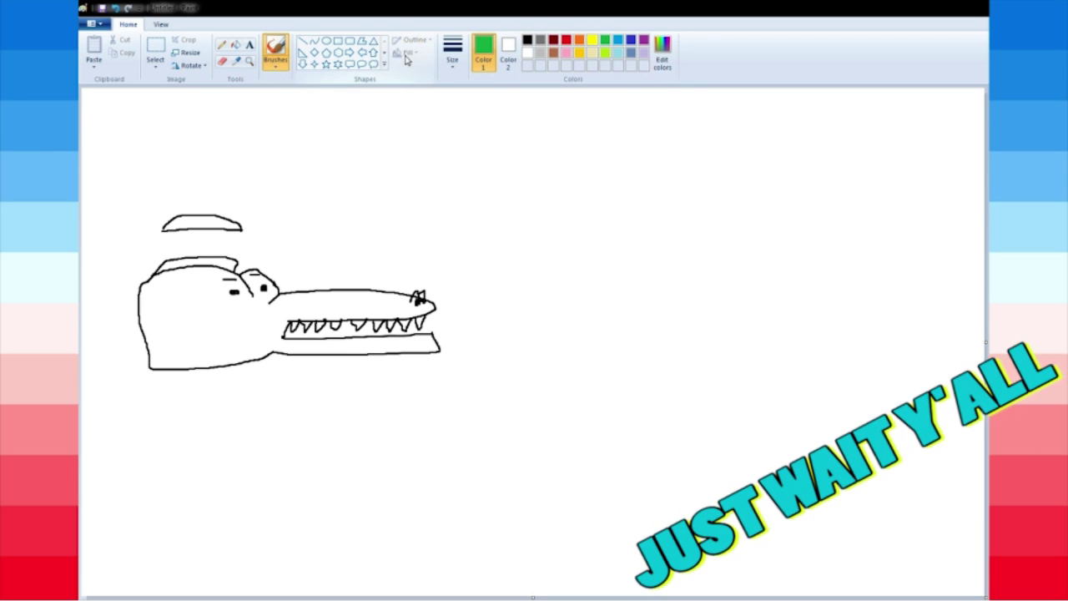
{"action": "left_click", "coordinate": [235, 44]}
{"action": "left_click", "coordinate": [223, 325]}
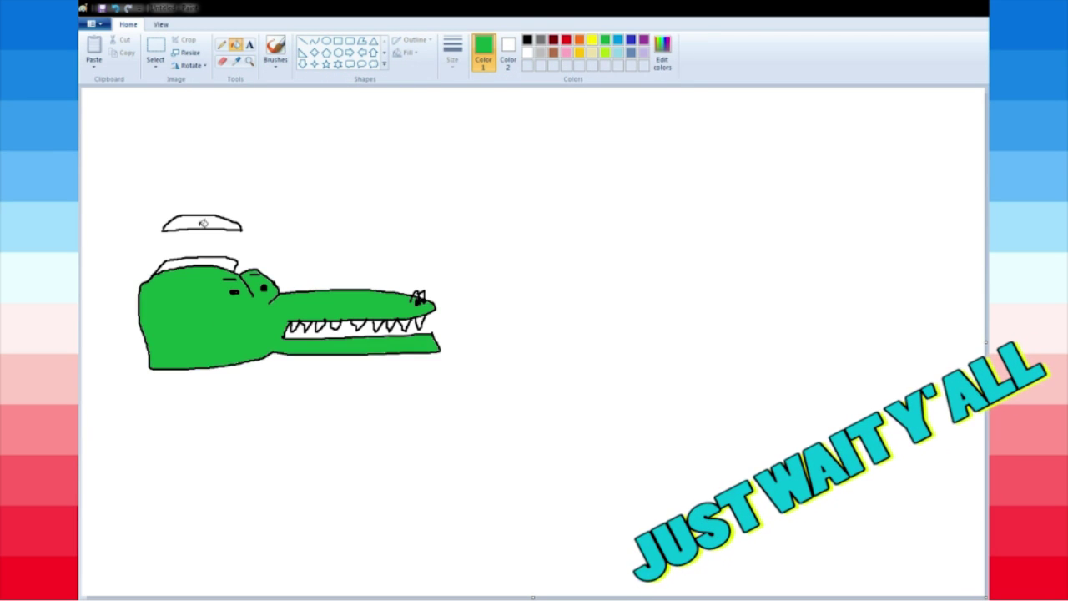
Close the gap in the skull cap's black outline and fill the cap with green.
{"action": "left_click", "coordinate": [203, 221]}
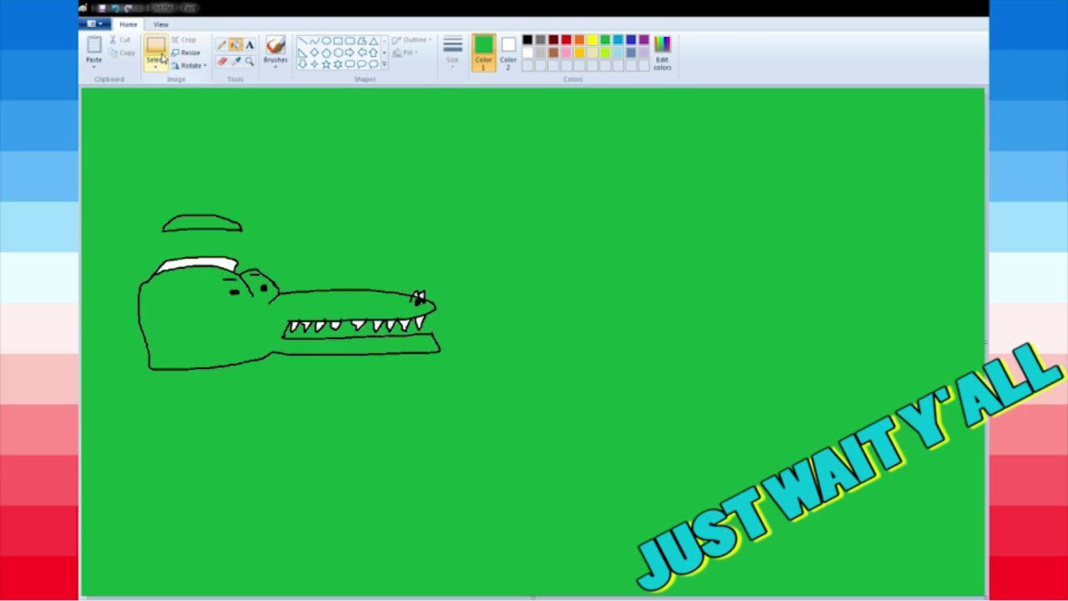
{"action": "key", "text": "ctrl+z"}
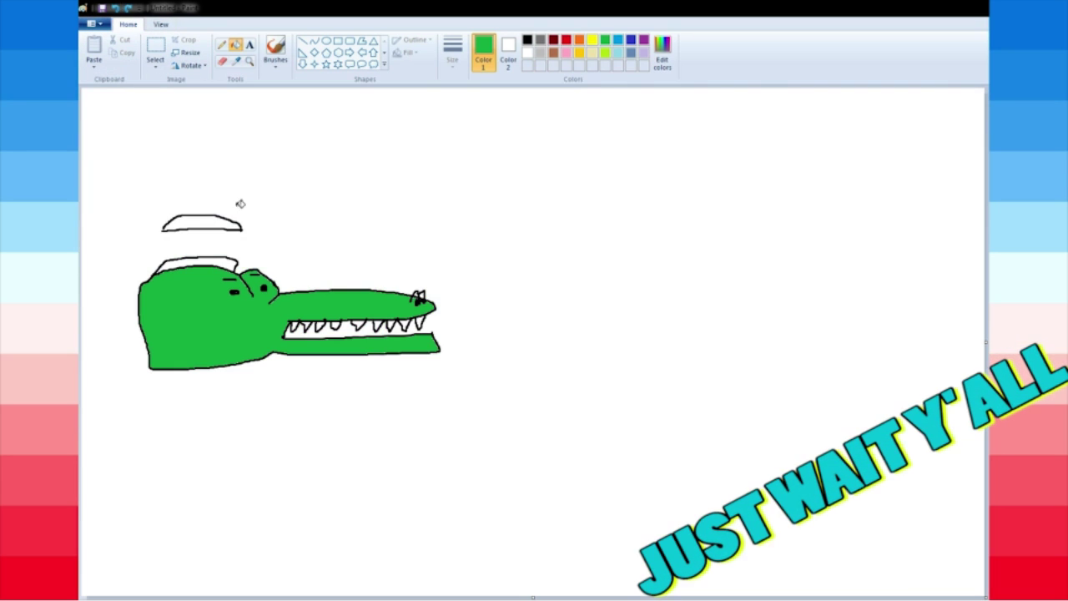
{"action": "left_click", "coordinate": [222, 46]}
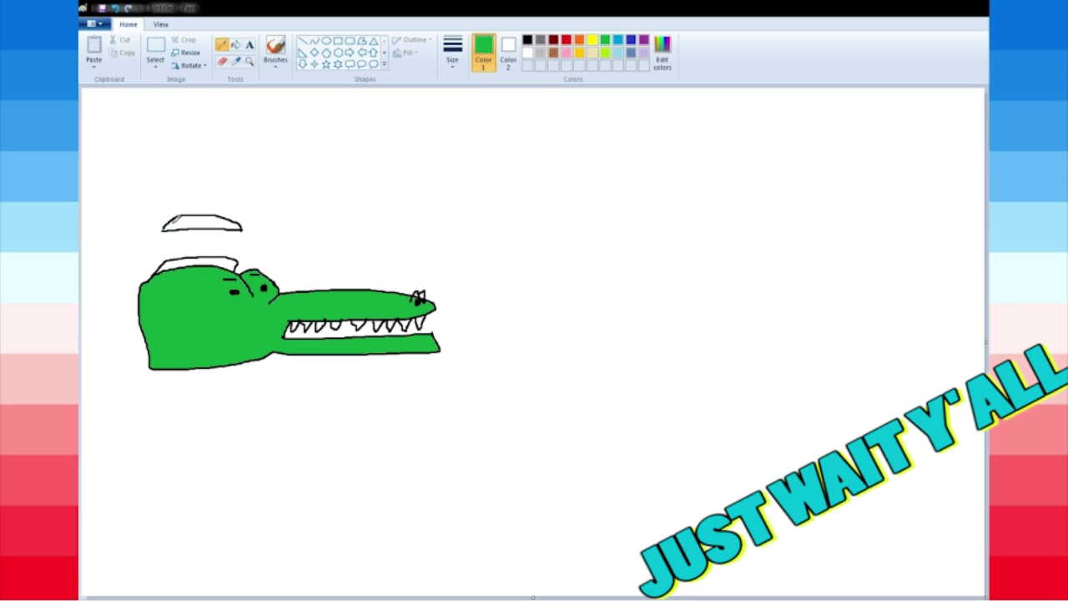
{"action": "left_click", "coordinate": [528, 39]}
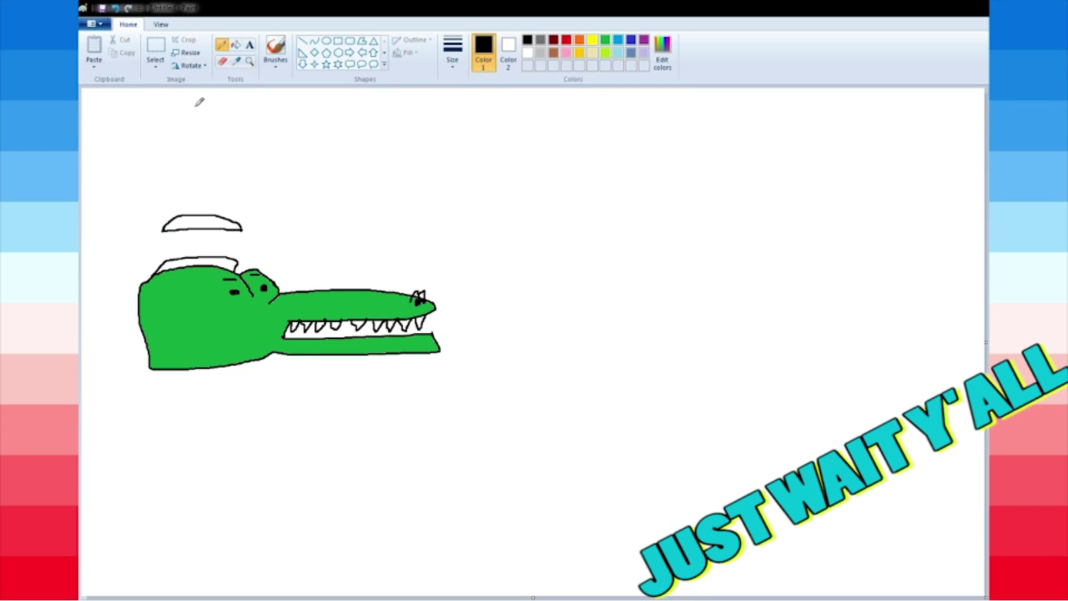
{"action": "left_click", "coordinate": [236, 44]}
{"action": "left_click", "coordinate": [605, 39]}
{"action": "left_click", "coordinate": [240, 222]}
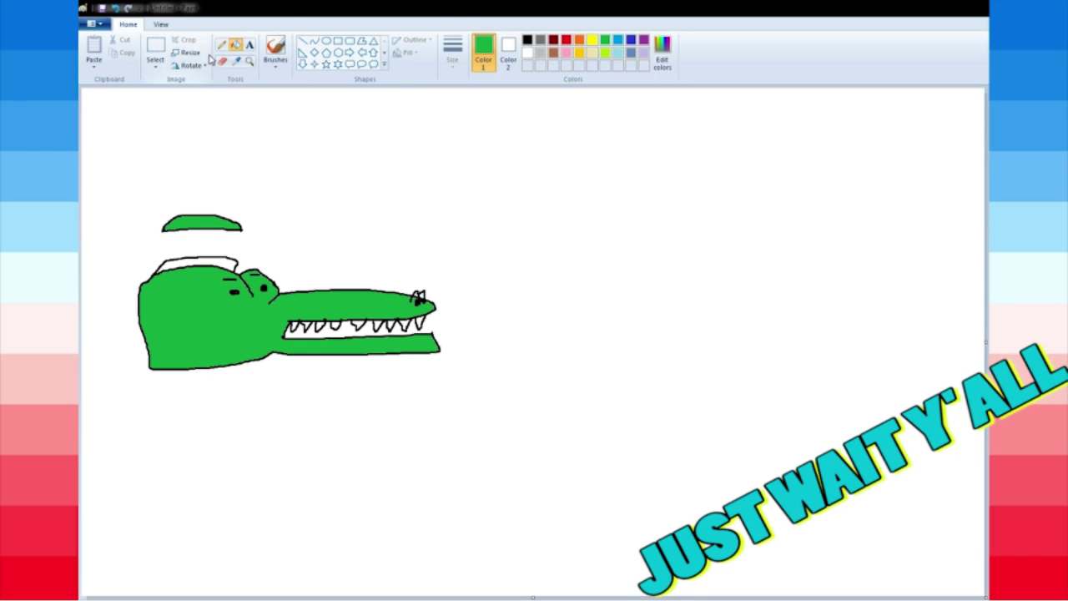
Draw a brain outline with short fold lines in black between the crocodile's skull cap and its open skull rim.
{"action": "left_click", "coordinate": [527, 40]}
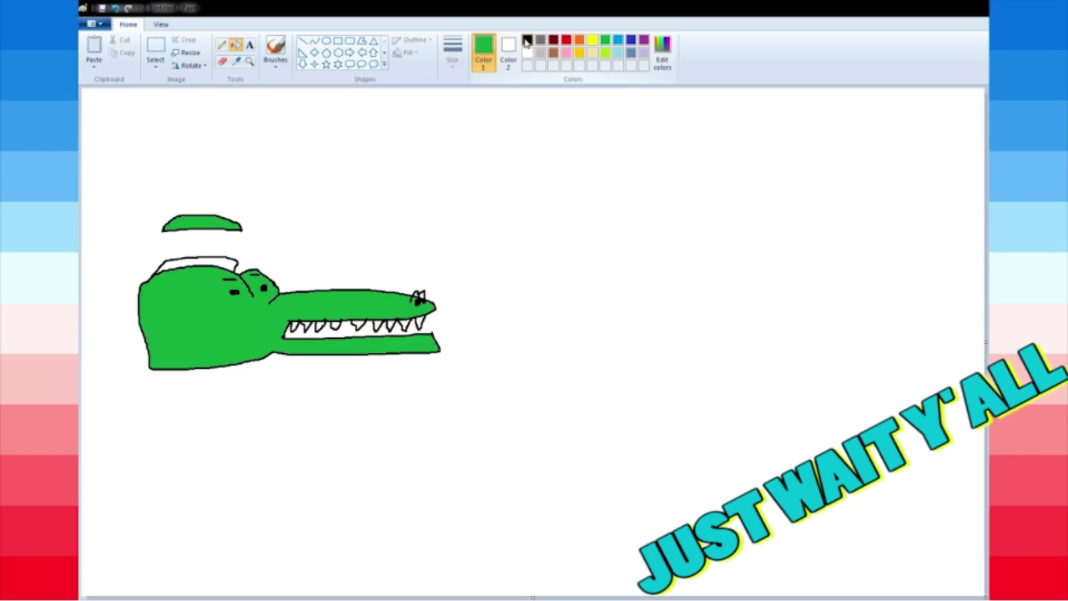
{"action": "left_click", "coordinate": [275, 50]}
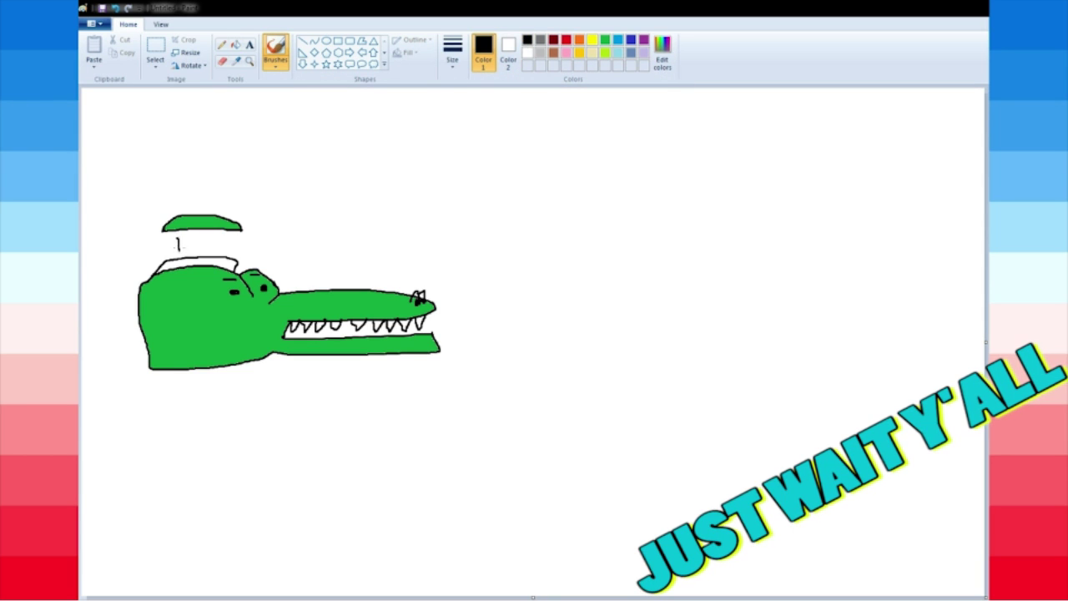
{"action": "mouse_move", "coordinate": [177, 235]}
{"action": "left_mouse_down"}
{"action": "mouse_move", "coordinate": [240, 247]}
{"action": "mouse_move", "coordinate": [182, 250]}
{"action": "left_mouse_up"}
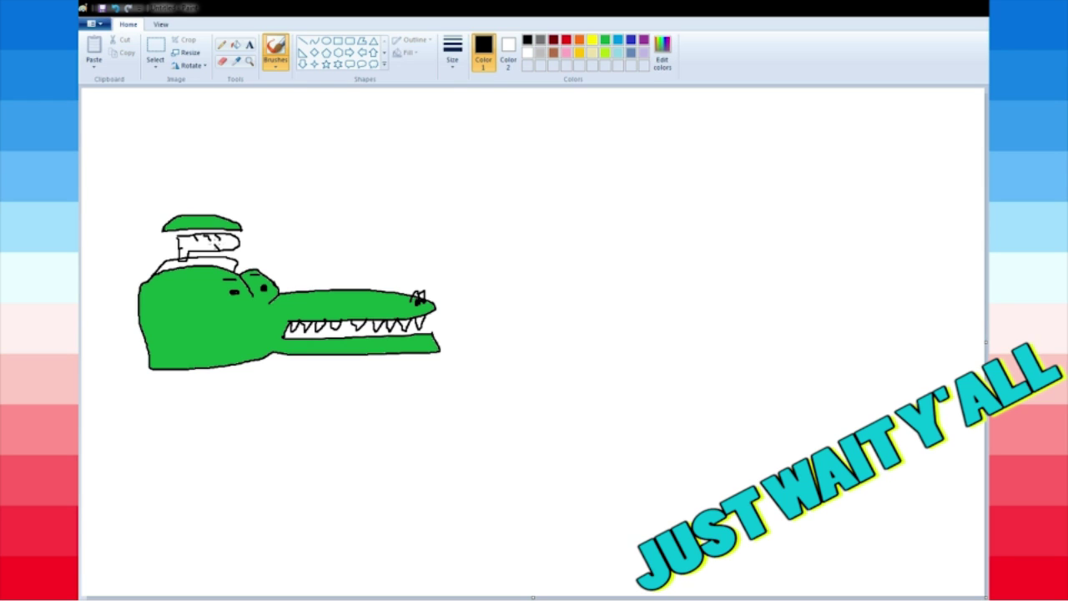
Try to fill the crocodile's brain with pink and undo that fill.
{"action": "left_click", "coordinate": [566, 52]}
{"action": "left_click", "coordinate": [236, 44]}
{"action": "left_click", "coordinate": [194, 243]}
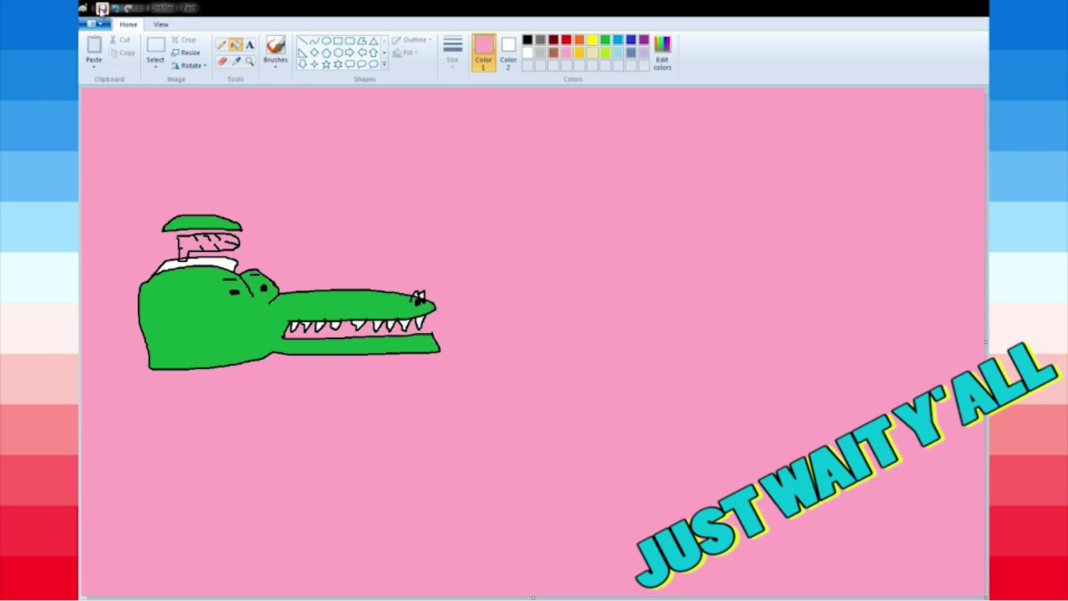
{"action": "left_click", "coordinate": [114, 8]}
Close the gap in the brain's black outline and fill the crocodile's brain with pink.
{"action": "left_click", "coordinate": [276, 50]}
{"action": "left_click", "coordinate": [528, 40]}
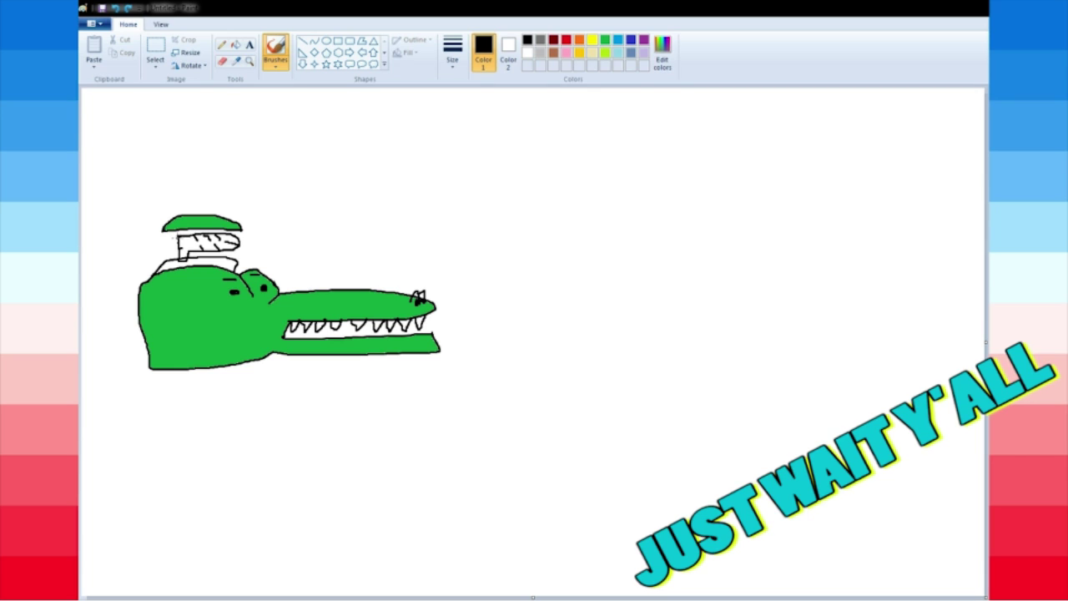
{"action": "left_click", "coordinate": [565, 52]}
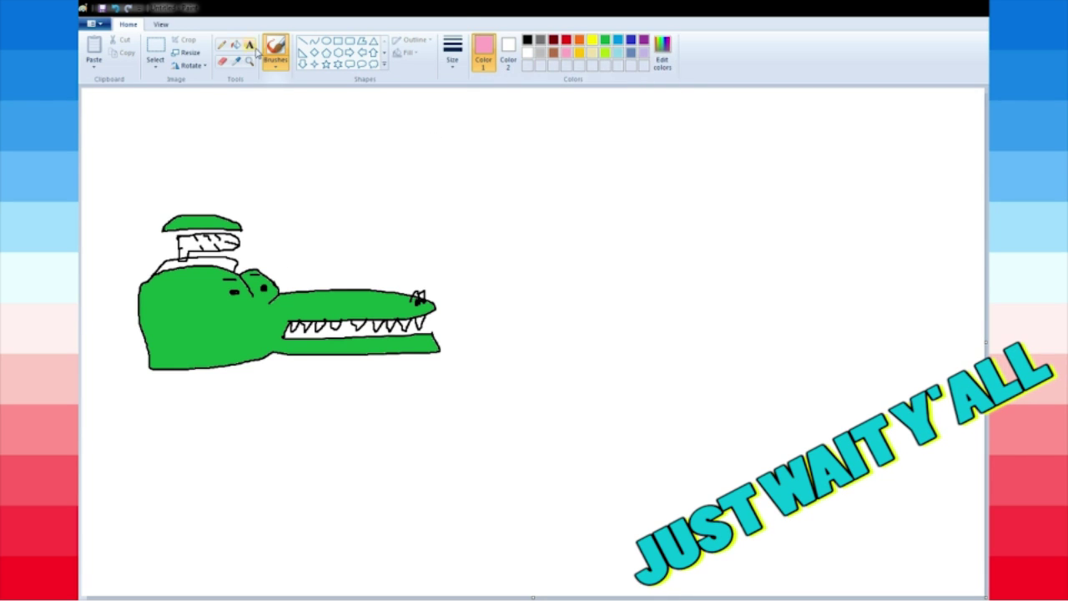
{"action": "left_click", "coordinate": [236, 44]}
{"action": "left_click", "coordinate": [193, 245]}
Fill the crocodile's open skull rim with black.
{"action": "left_click", "coordinate": [528, 39]}
{"action": "left_click", "coordinate": [214, 260]}
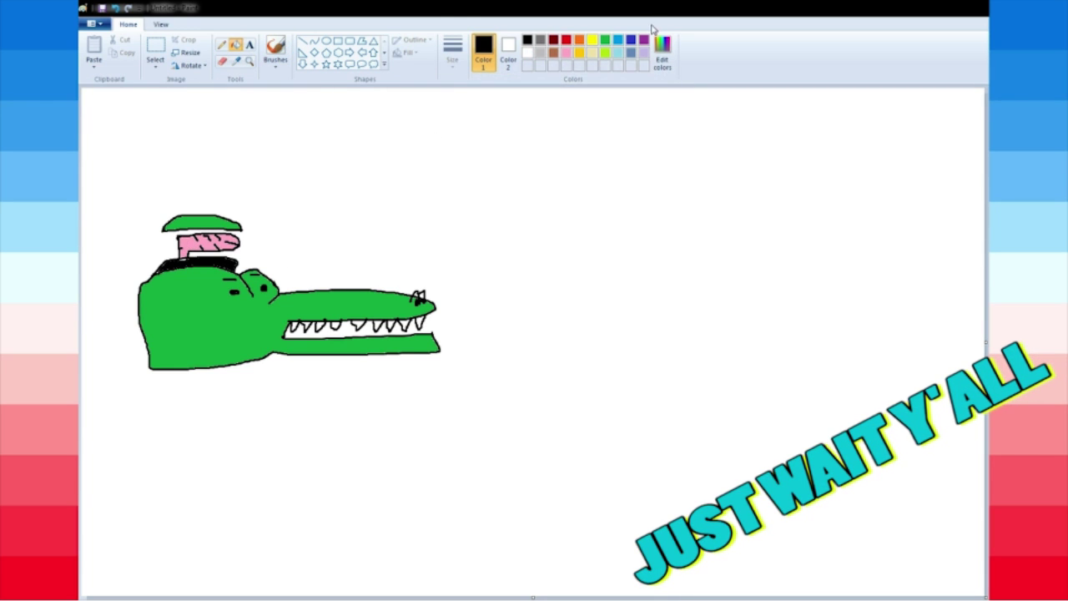
{"action": "left_click", "coordinate": [566, 53]}
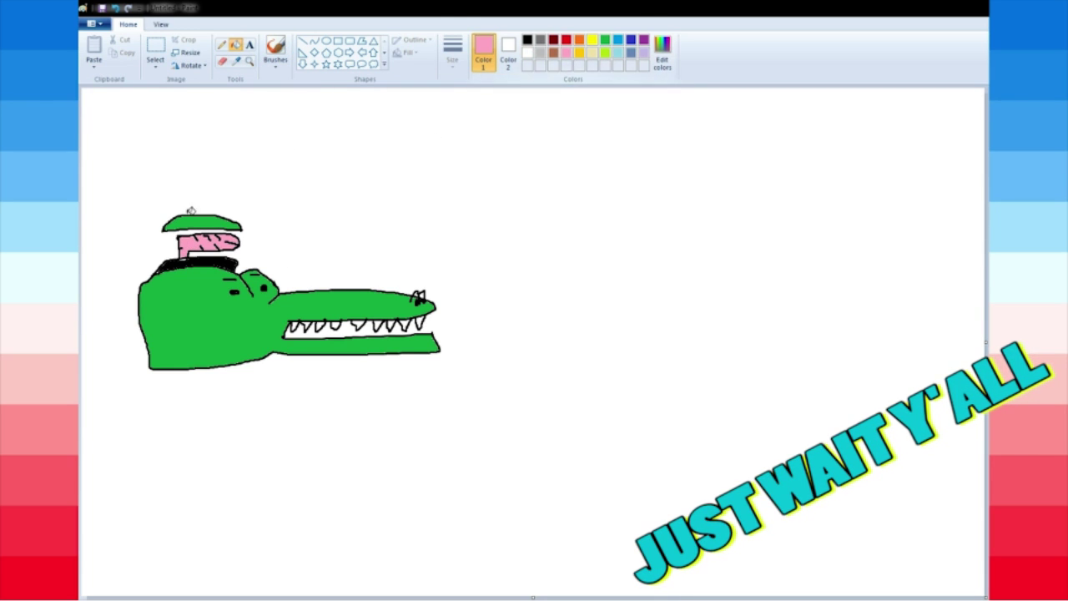
Draw a beast's head in black facing the crocodile, with a wide-open fanged mouth, nostrils, eyes, two ears and a jagged mane.
{"action": "left_click", "coordinate": [527, 39]}
{"action": "left_click", "coordinate": [275, 50]}
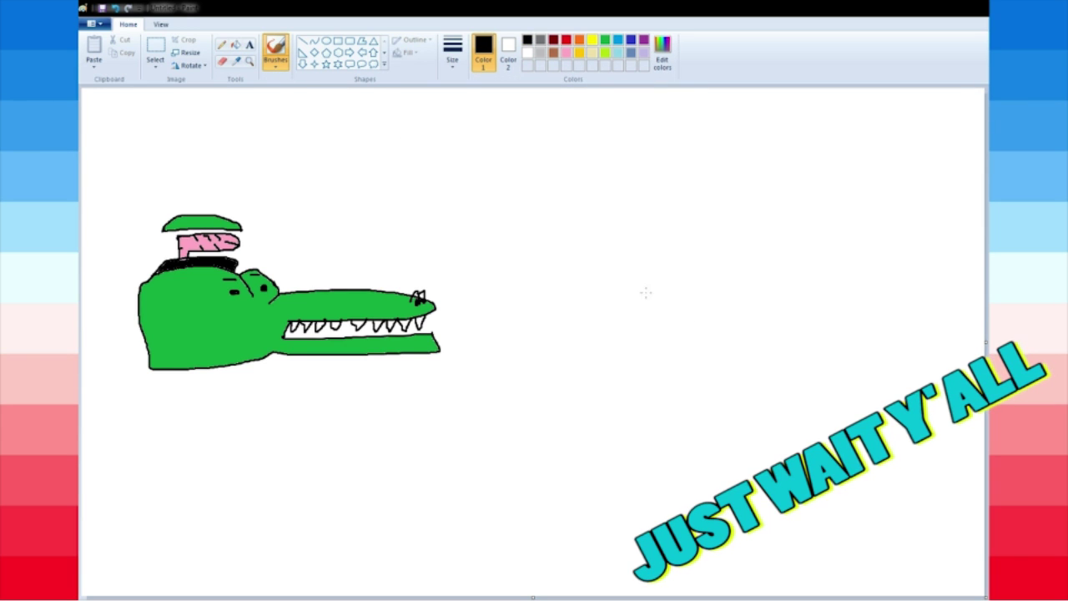
{"action": "mouse_move", "coordinate": [646, 293]}
{"action": "left_mouse_down"}
{"action": "mouse_move", "coordinate": [723, 290]}
{"action": "mouse_move", "coordinate": [741, 370]}
{"action": "mouse_move", "coordinate": [689, 402]}
{"action": "left_mouse_up"}
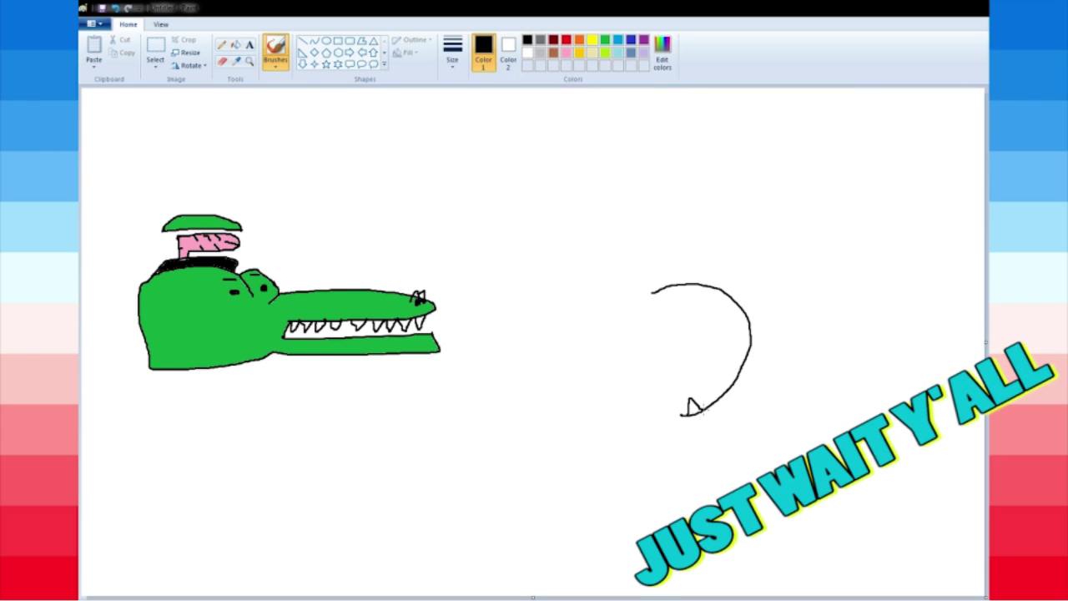
{"action": "left_click_drag", "start_coordinate": [657, 289], "coordinate": [664, 307]}
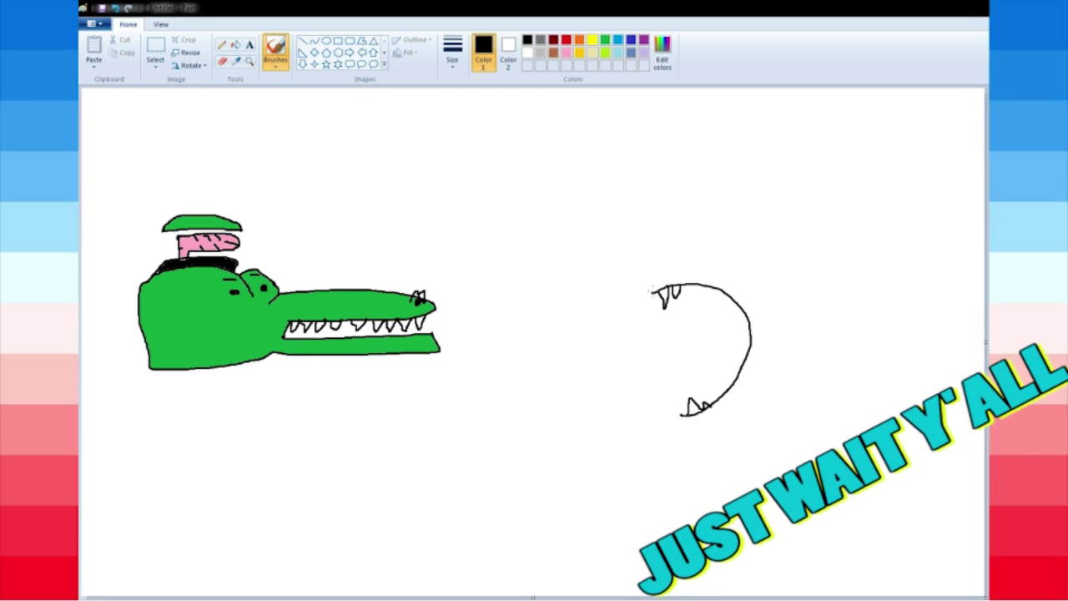
{"action": "mouse_move", "coordinate": [652, 290]}
{"action": "left_mouse_down"}
{"action": "mouse_move", "coordinate": [654, 262]}
{"action": "mouse_move", "coordinate": [669, 267]}
{"action": "mouse_move", "coordinate": [663, 257]}
{"action": "mouse_move", "coordinate": [688, 231]}
{"action": "mouse_move", "coordinate": [757, 243]}
{"action": "left_mouse_up"}
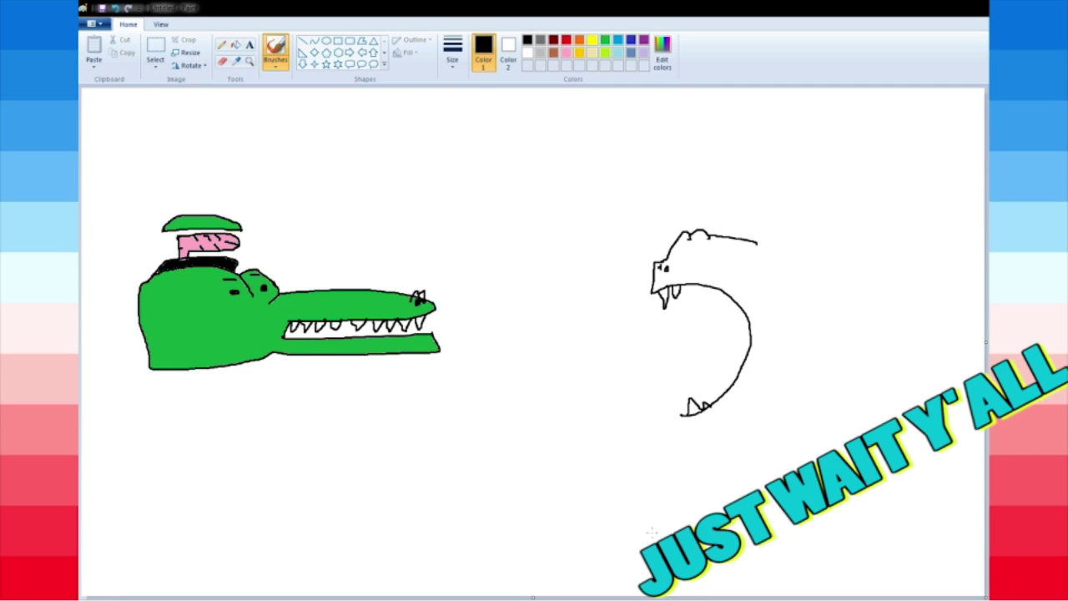
{"action": "mouse_move", "coordinate": [683, 417]}
{"action": "left_mouse_down"}
{"action": "mouse_move", "coordinate": [721, 438]}
{"action": "mouse_move", "coordinate": [776, 418]}
{"action": "left_mouse_up"}
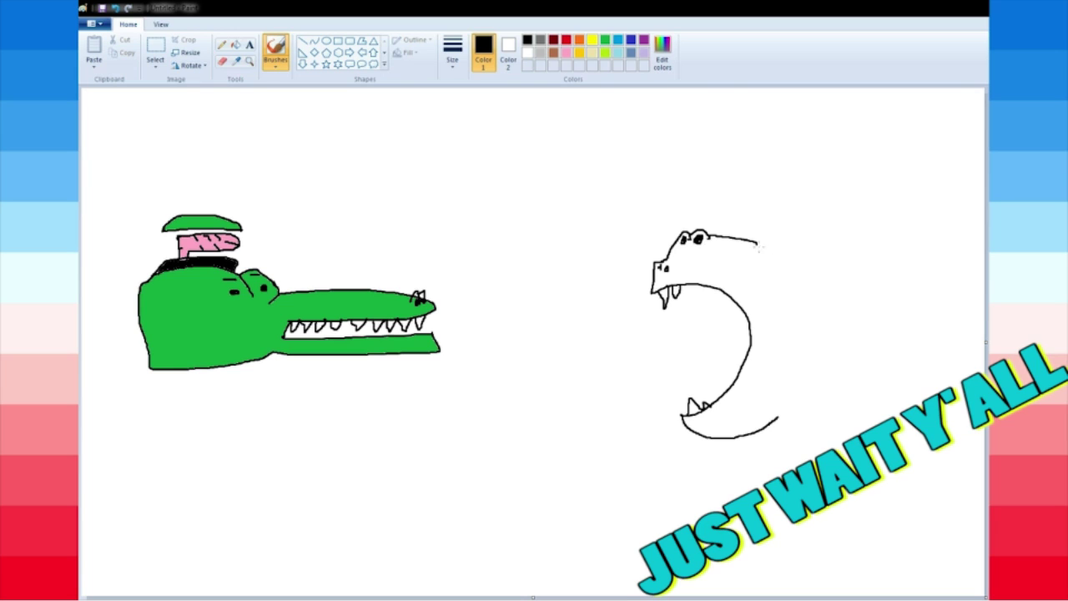
{"action": "mouse_move", "coordinate": [717, 238]}
{"action": "left_mouse_down"}
{"action": "mouse_move", "coordinate": [725, 219]}
{"action": "mouse_move", "coordinate": [736, 238]}
{"action": "mouse_move", "coordinate": [700, 230]}
{"action": "left_mouse_up"}
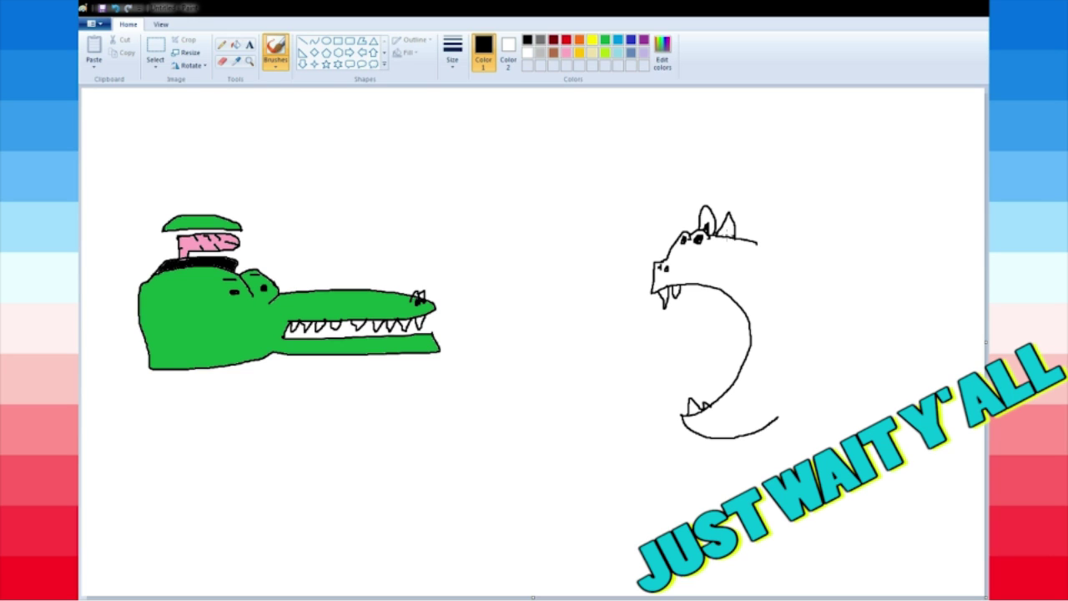
{"action": "mouse_move", "coordinate": [760, 244]}
{"action": "left_mouse_down"}
{"action": "mouse_move", "coordinate": [807, 392]}
{"action": "mouse_move", "coordinate": [778, 421]}
{"action": "left_mouse_up"}
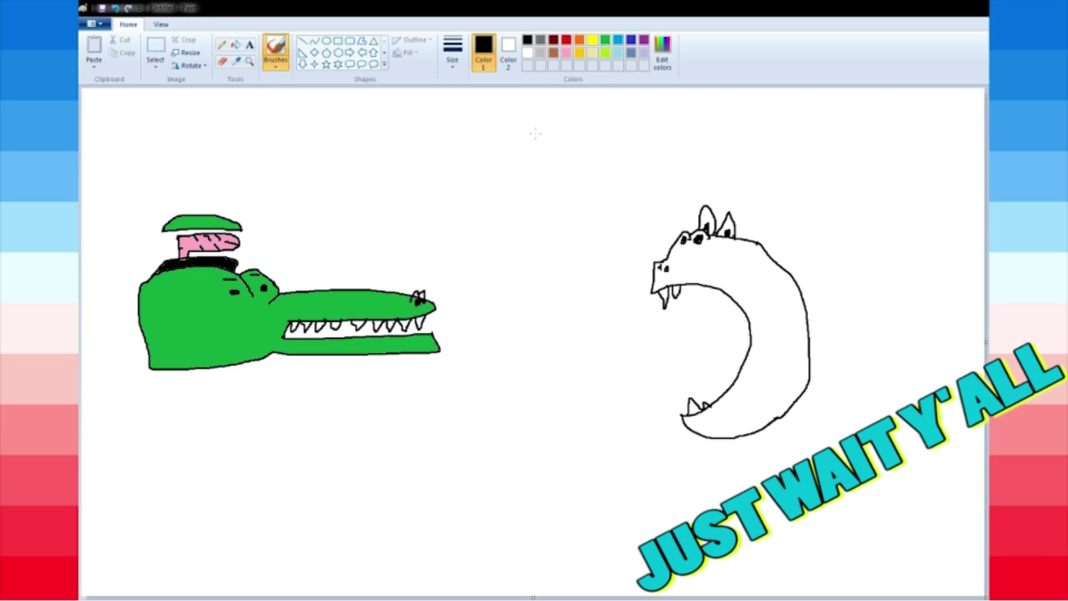
{"action": "mouse_move", "coordinate": [669, 244]}
{"action": "left_mouse_down"}
{"action": "mouse_move", "coordinate": [790, 171]}
{"action": "mouse_move", "coordinate": [844, 232]}
{"action": "mouse_move", "coordinate": [864, 359]}
{"action": "mouse_move", "coordinate": [806, 438]}
{"action": "left_mouse_up"}
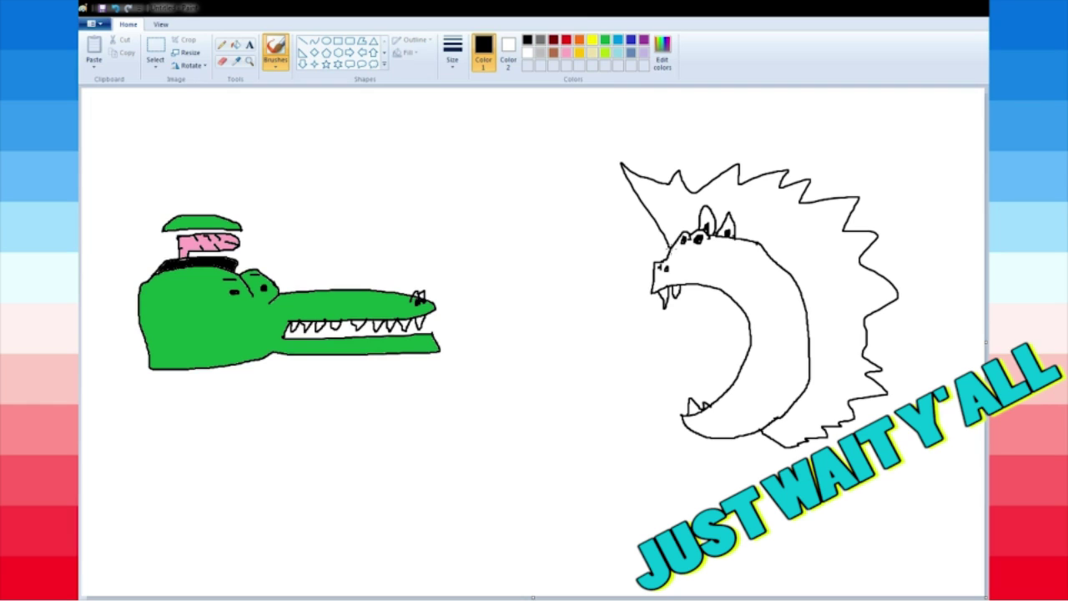
Fill the beast's face and jaws with gold and its mane with orange.
{"action": "left_click", "coordinate": [579, 52]}
{"action": "left_click", "coordinate": [236, 44]}
{"action": "left_click", "coordinate": [764, 285]}
{"action": "left_click", "coordinate": [580, 39]}
{"action": "left_click", "coordinate": [801, 221]}
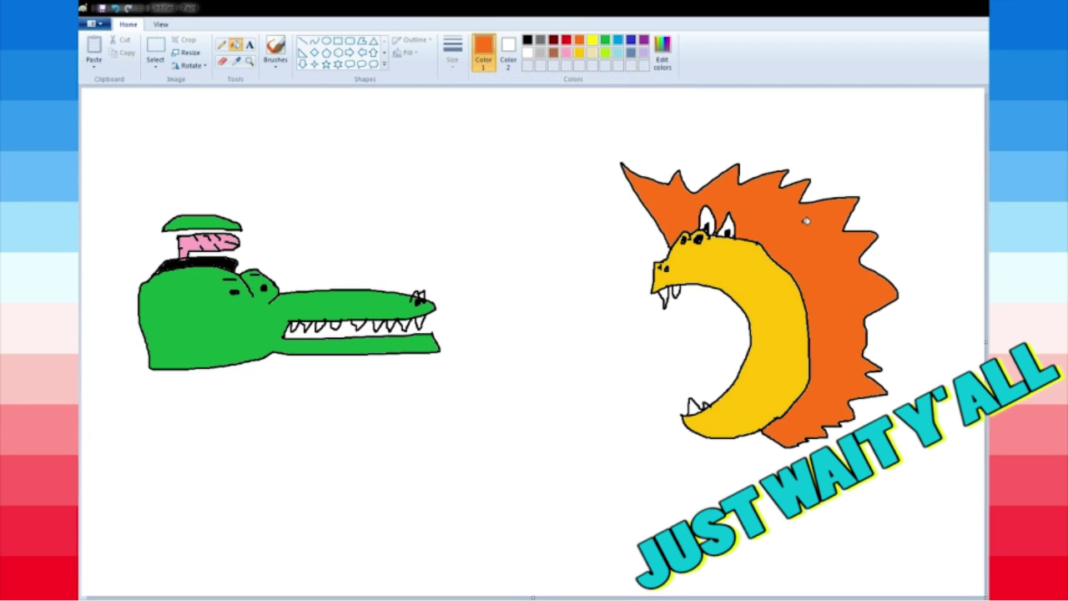
Fill both of the beast's ears with yellow.
{"action": "left_click", "coordinate": [592, 39]}
{"action": "left_click", "coordinate": [707, 220]}
{"action": "left_click", "coordinate": [728, 224]}
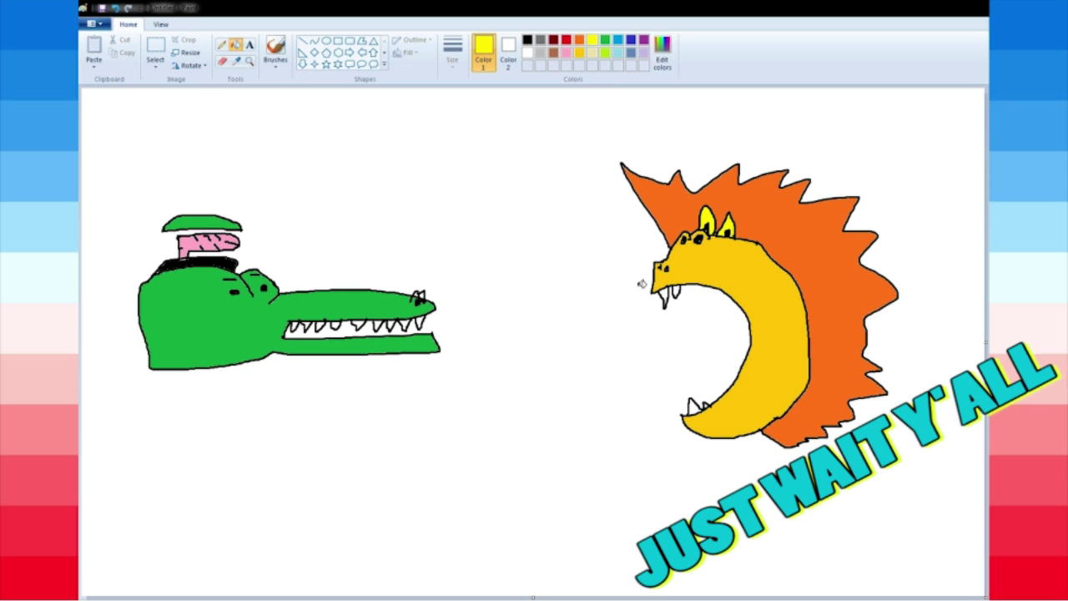
Cut the beast's head above the snout by selecting its upper part and moving it up slightly, leaving a narrow gap.
{"action": "left_click", "coordinate": [156, 49]}
{"action": "left_click_drag", "start_coordinate": [593, 122], "coordinate": [925, 256]}
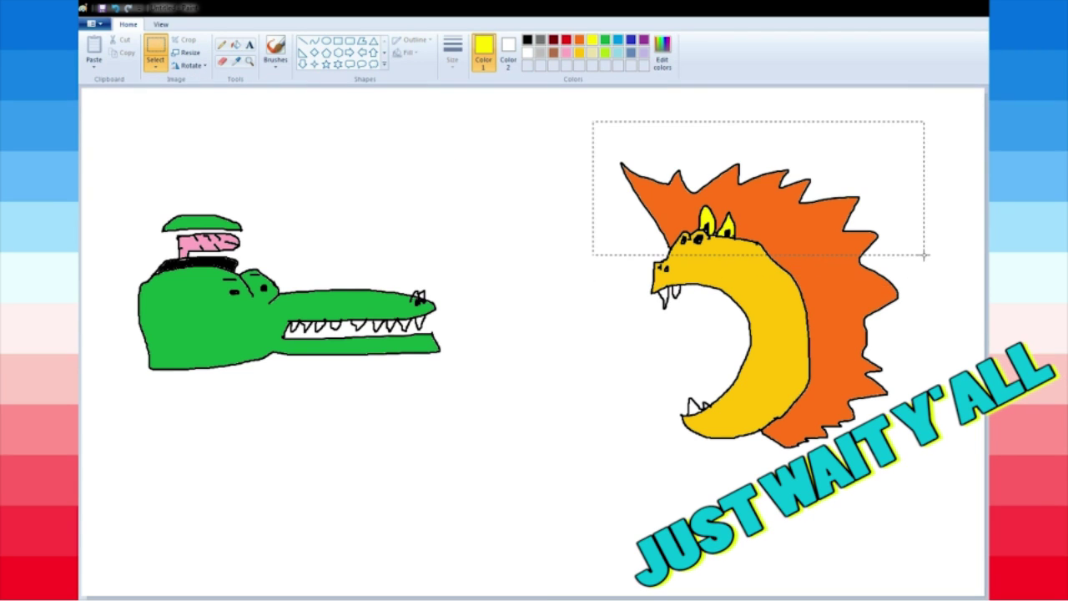
{"action": "left_click_drag", "start_coordinate": [827, 236], "coordinate": [823, 185]}
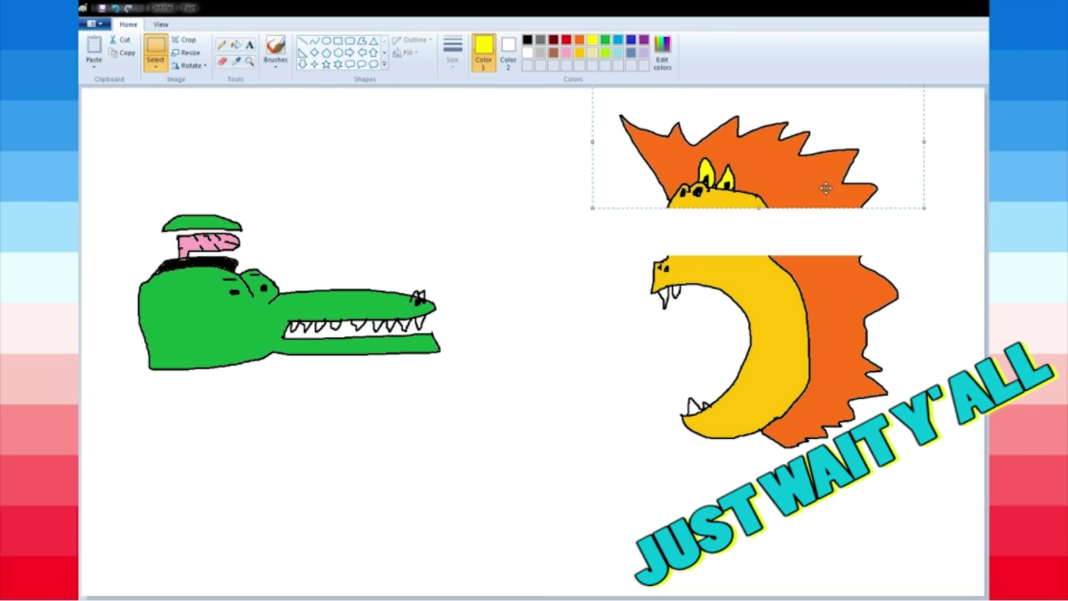
{"action": "left_click_drag", "start_coordinate": [741, 175], "coordinate": [737, 191]}
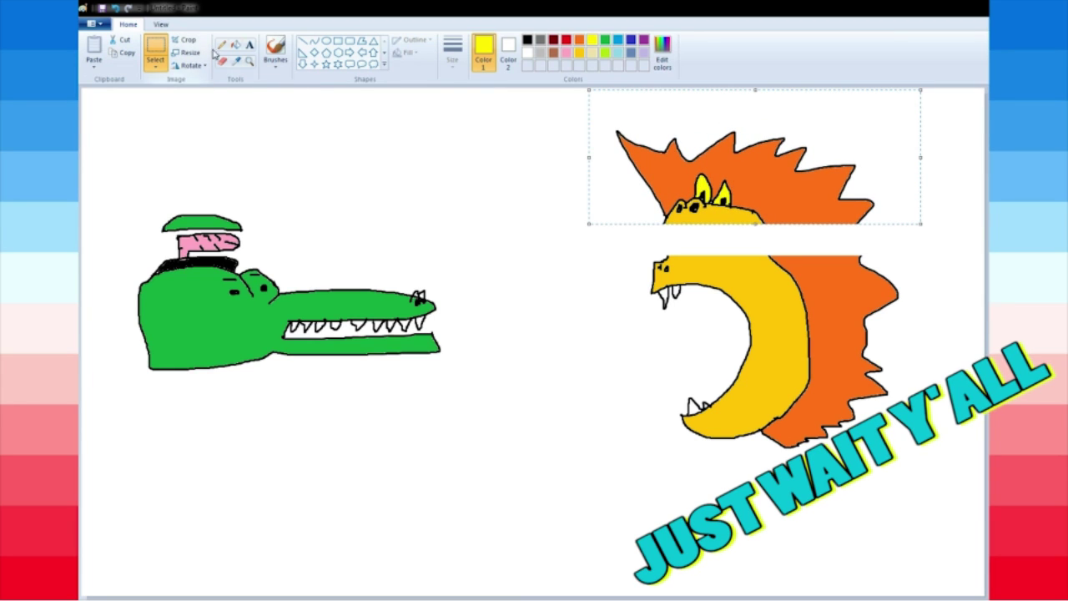
Draw a black tongue outline inside the beast's open mouth and fill it with red.
{"action": "left_click", "coordinate": [275, 49]}
{"action": "left_click", "coordinate": [527, 39]}
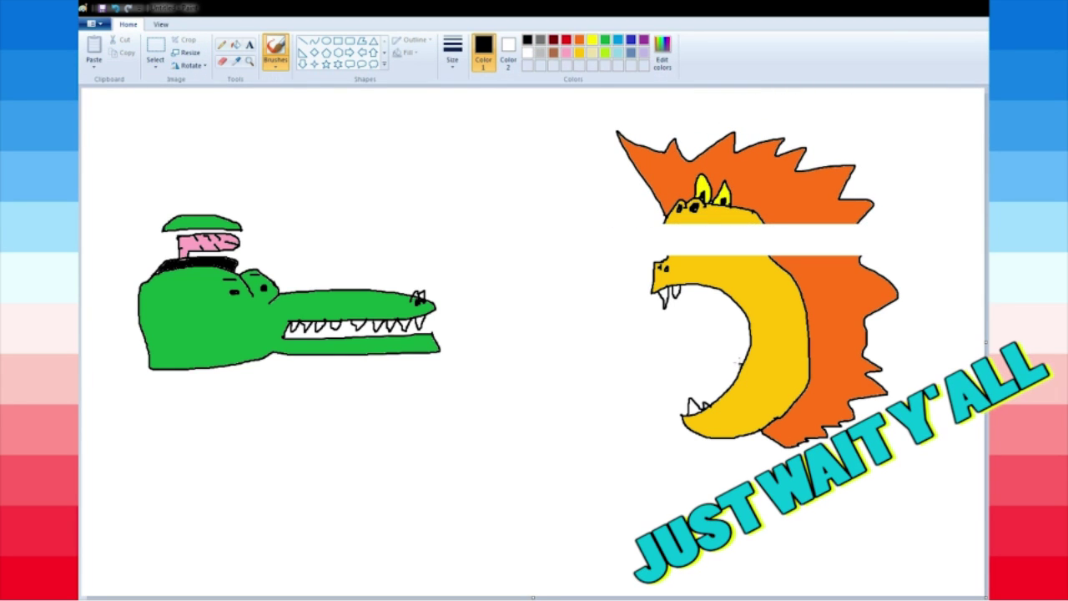
{"action": "mouse_move", "coordinate": [739, 359]}
{"action": "left_mouse_down"}
{"action": "mouse_move", "coordinate": [703, 364]}
{"action": "mouse_move", "coordinate": [729, 386]}
{"action": "left_mouse_up"}
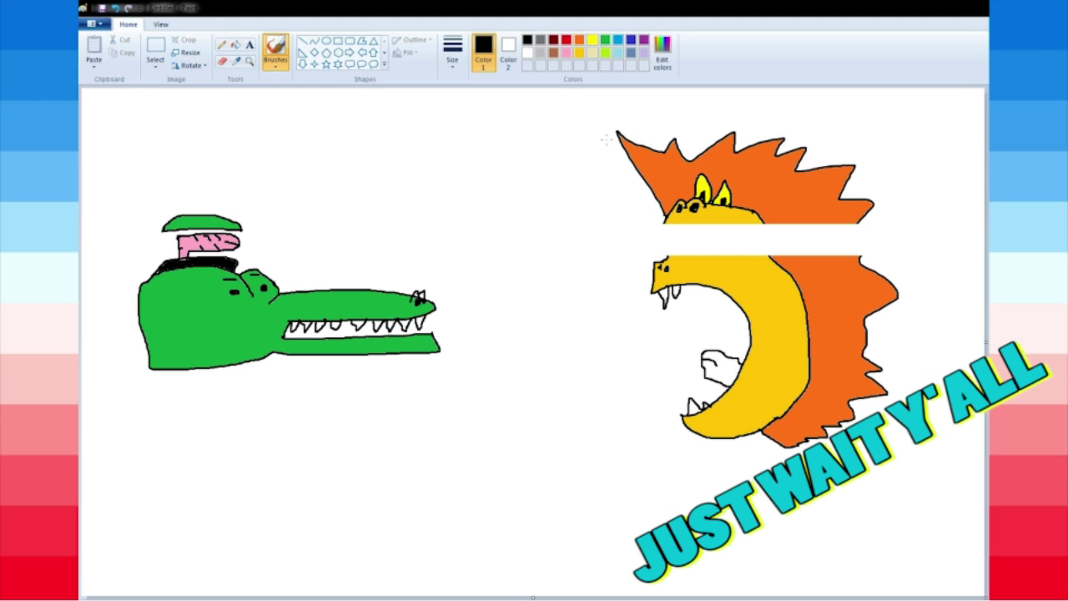
{"action": "left_click", "coordinate": [567, 39]}
{"action": "left_click", "coordinate": [236, 44]}
{"action": "left_click", "coordinate": [717, 367]}
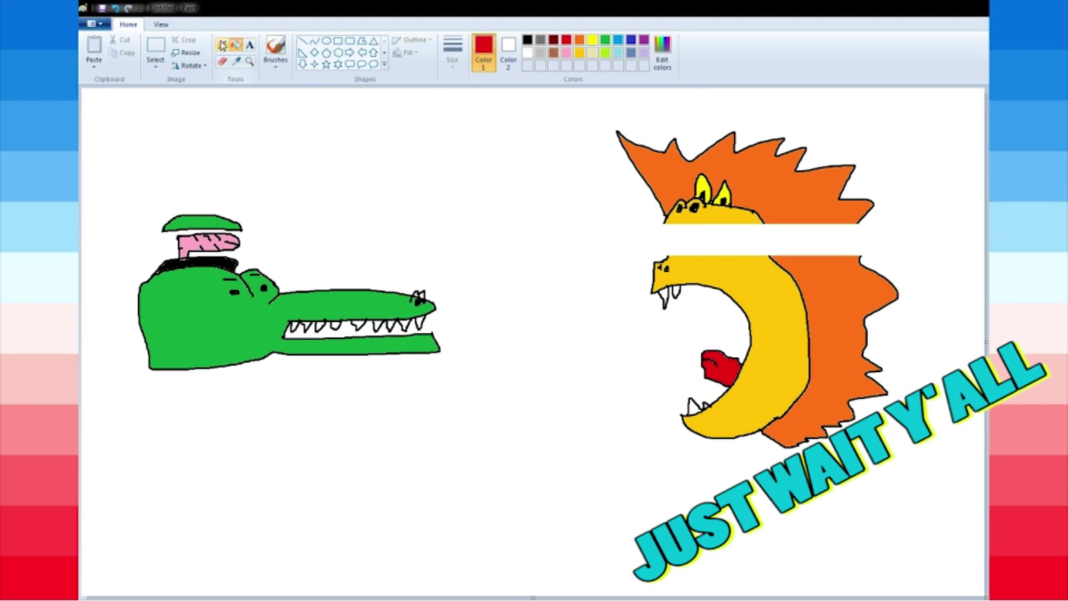
Draw a small folded brain in black in the gap of the beast's head and fill it with pink.
{"action": "left_click", "coordinate": [276, 48]}
{"action": "left_click", "coordinate": [527, 39]}
{"action": "left_click_drag", "start_coordinate": [706, 231], "coordinate": [716, 241]}
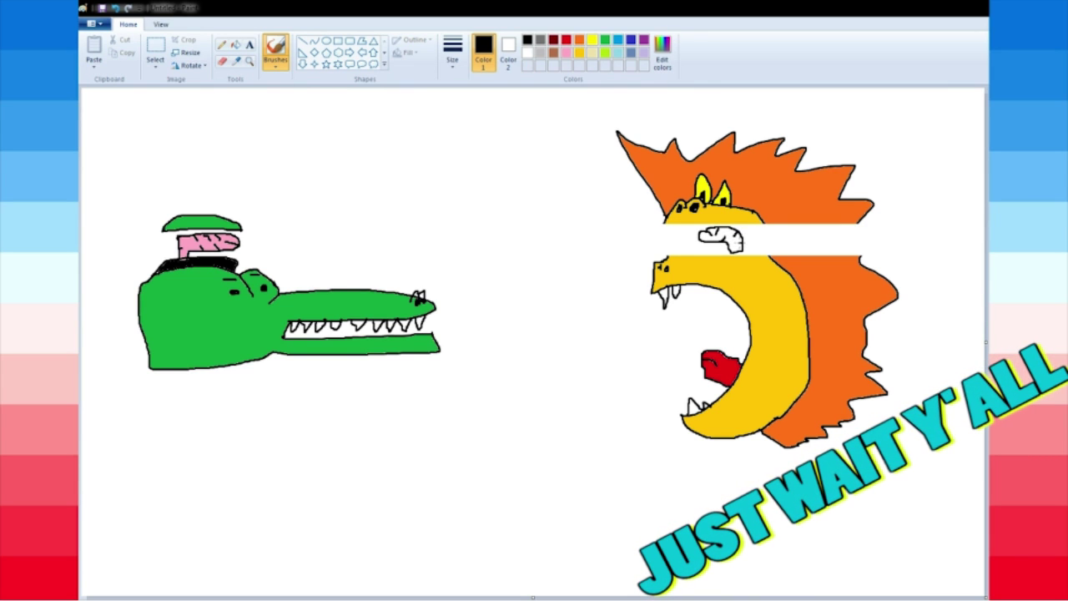
{"action": "left_click", "coordinate": [567, 52]}
{"action": "left_click", "coordinate": [236, 45]}
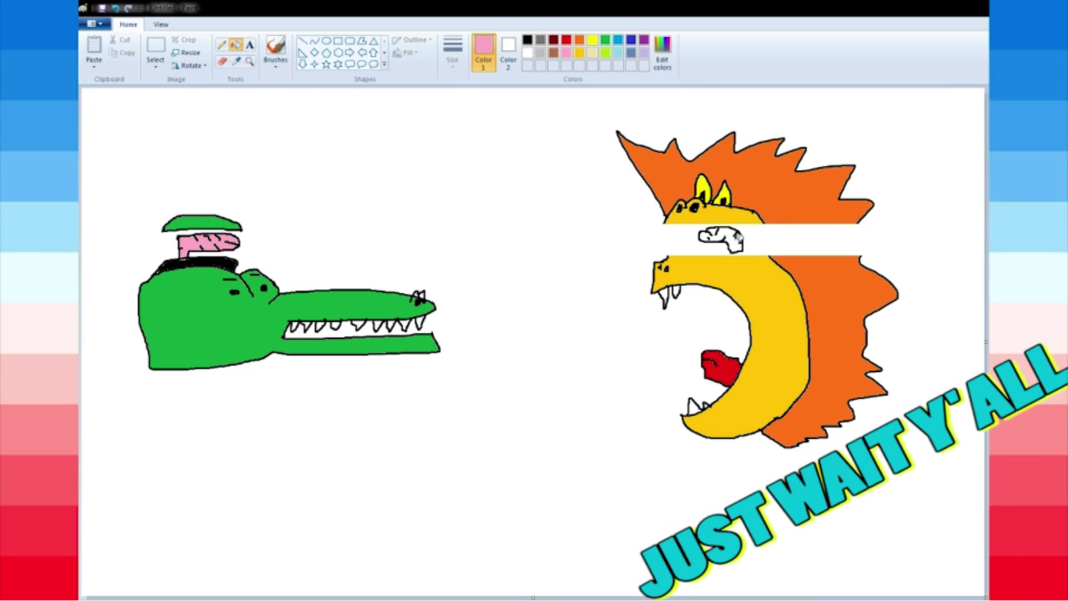
{"action": "left_click", "coordinate": [720, 240]}
Draw the black outline of the beast's open skull from above the snout to the brain.
{"action": "left_click", "coordinate": [276, 50]}
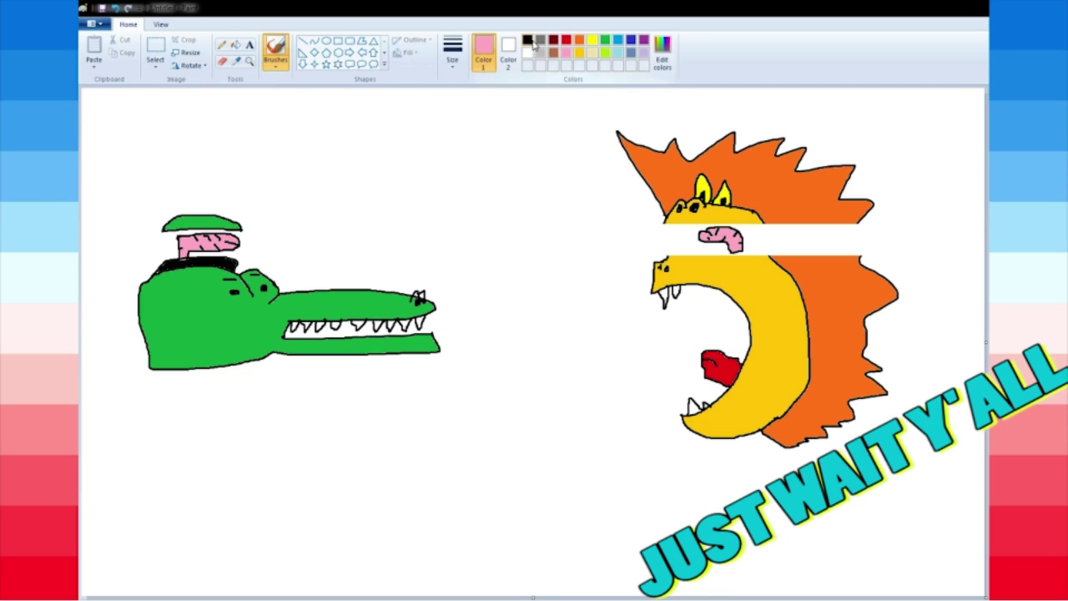
{"action": "left_click", "coordinate": [528, 39]}
{"action": "left_click_drag", "start_coordinate": [673, 250], "coordinate": [696, 235]}
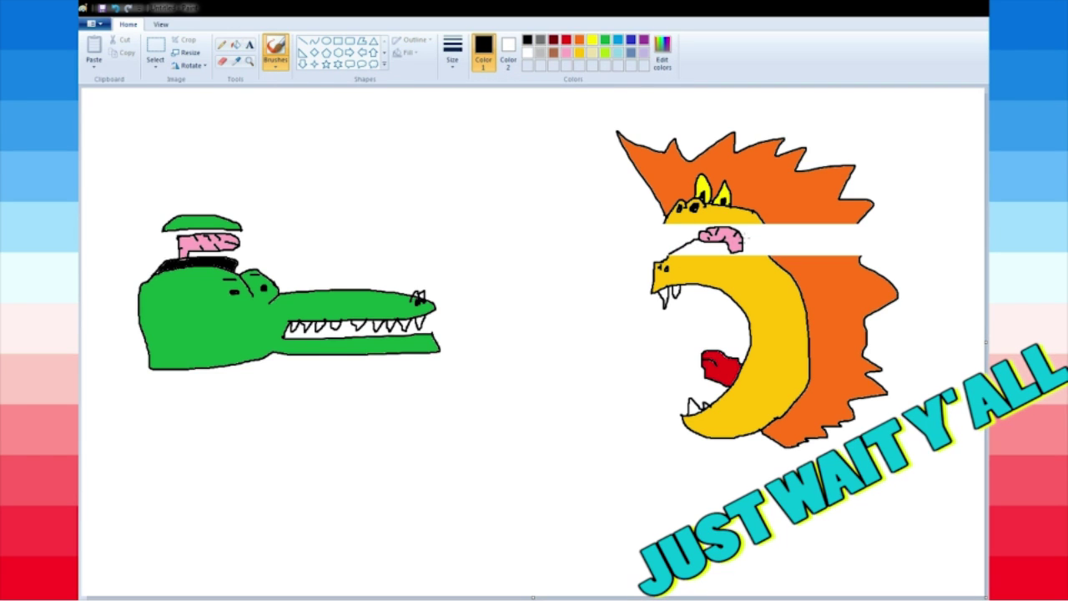